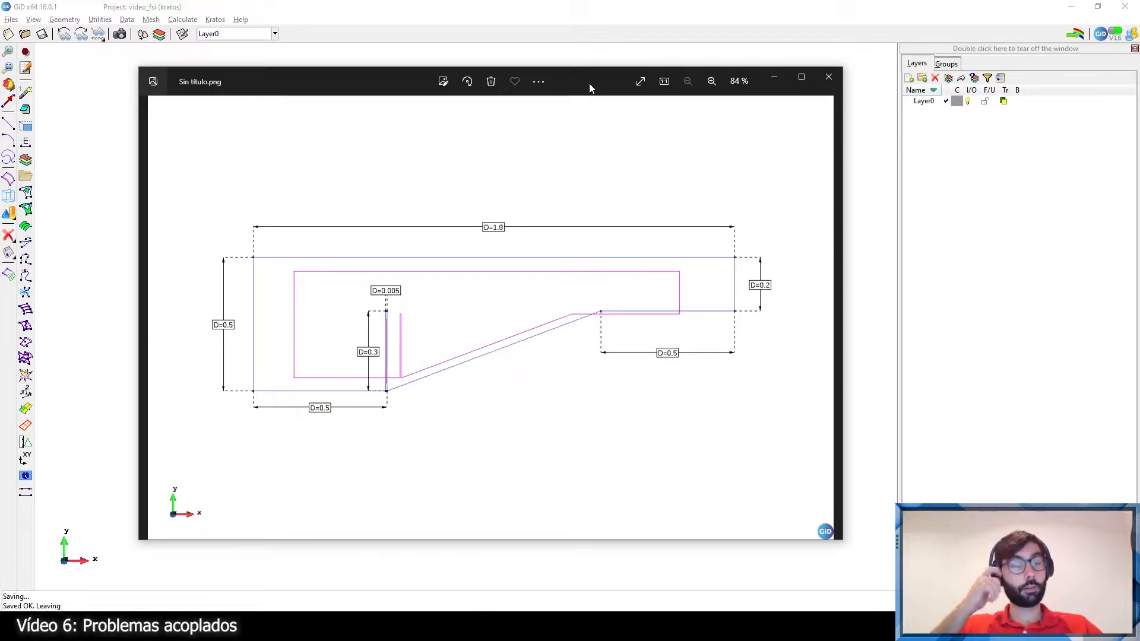
Step: Enlarge the dimensioned reference drawing Sin título.png to read the channel's measurements, and return to GiD
{"action": "left_click", "coordinate": [795, 78]}
{"action": "scroll", "coordinate": [531, 330], "scroll_direction": "up", "scroll_amount": 2}
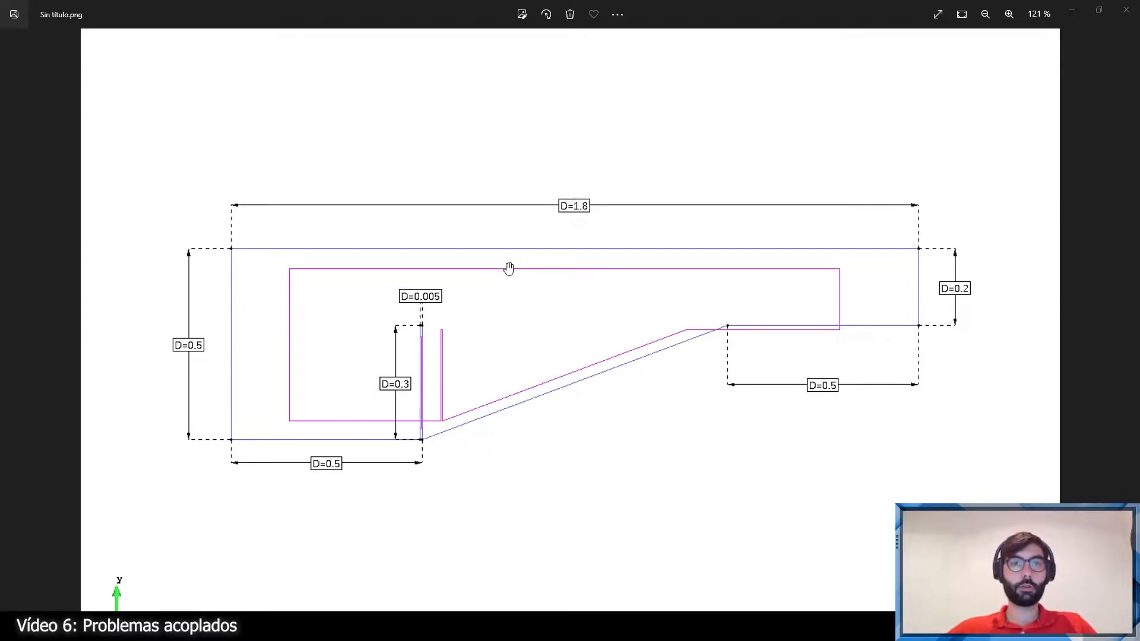
{"action": "key", "text": "alt+Tab"}
Step: Start the channel outline with a horizontal line from 0,0 to the relative point @0.5,0
{"action": "left_click", "coordinate": [9, 123]}
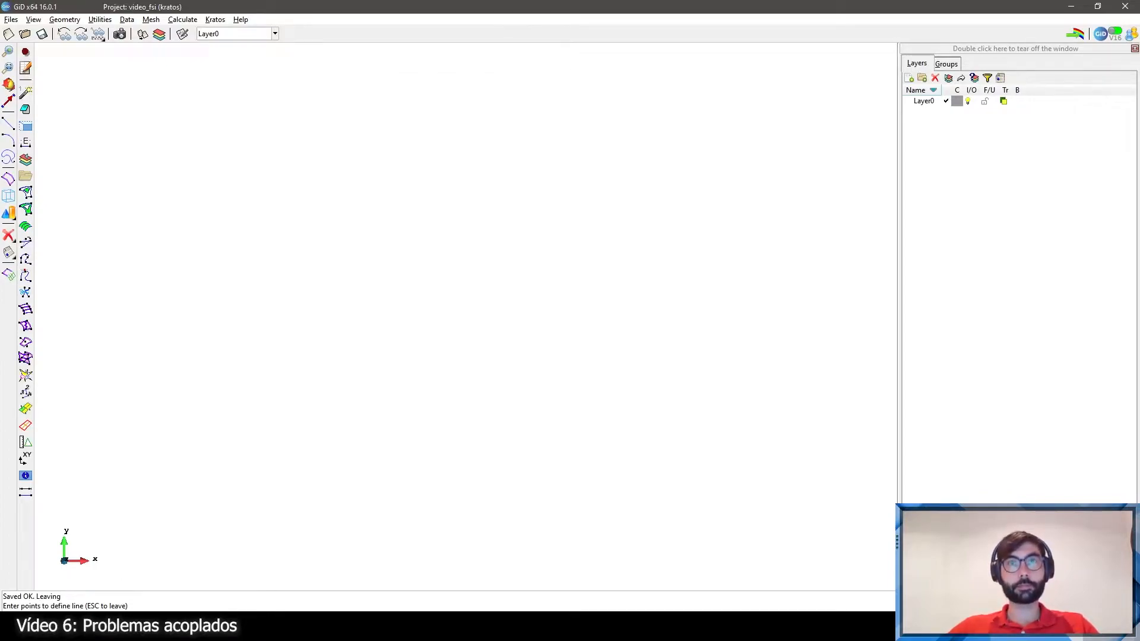
{"action": "type", "text": "0,0"}
{"action": "key", "text": "Return"}
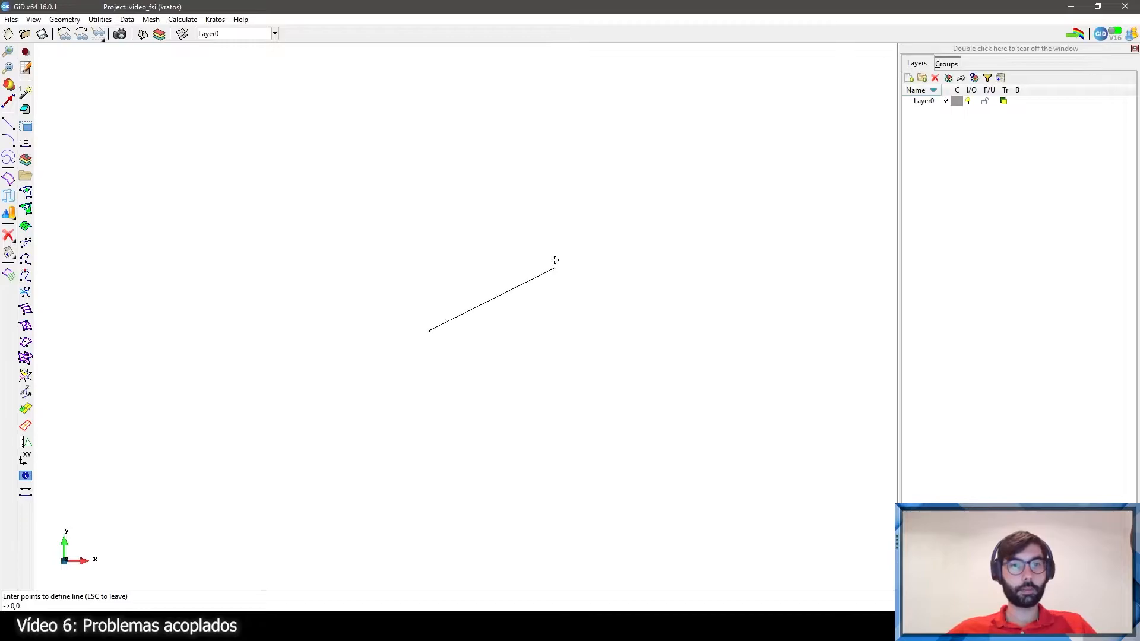
{"action": "key", "text": "alt+Tab"}
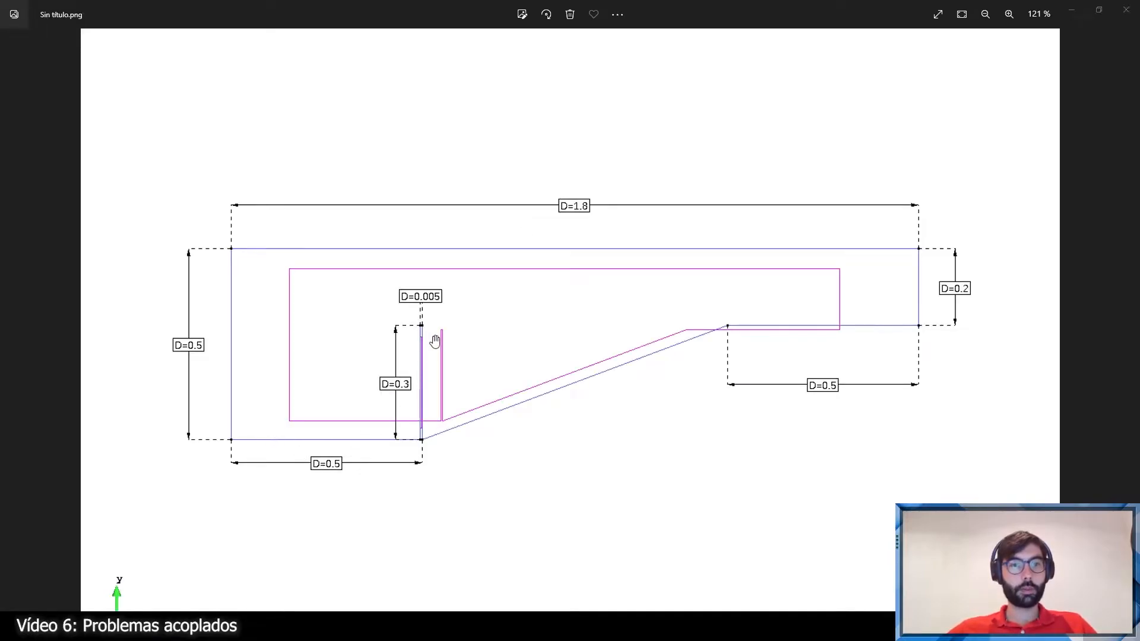
{"action": "key", "text": "alt+Tab"}
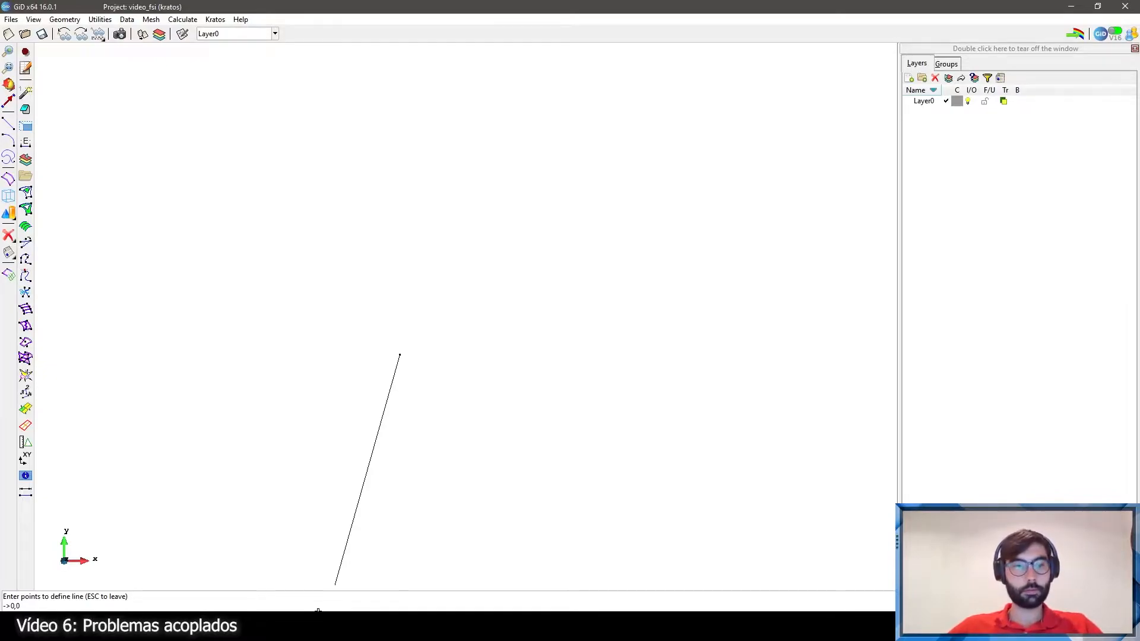
{"action": "type", "text": "@0.5,0"}
{"action": "key", "text": "Return"}
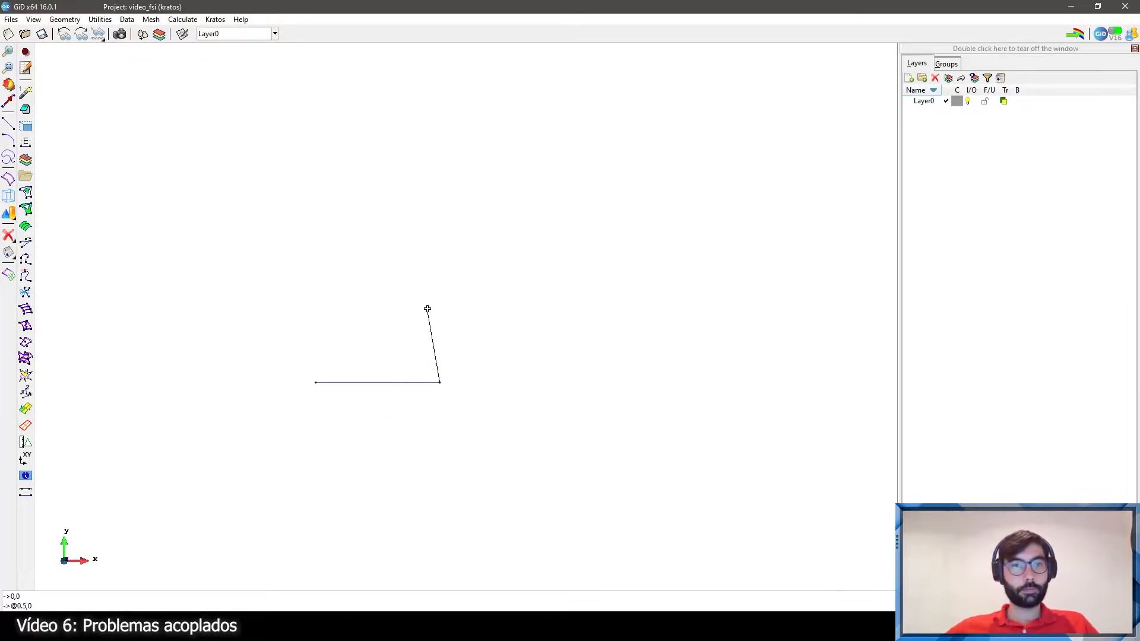
Step: Continue the outline with a sloping segment to the relative point @0.8,0.3, checking the dimensions in the reference drawing
{"action": "key", "text": "alt+Tab"}
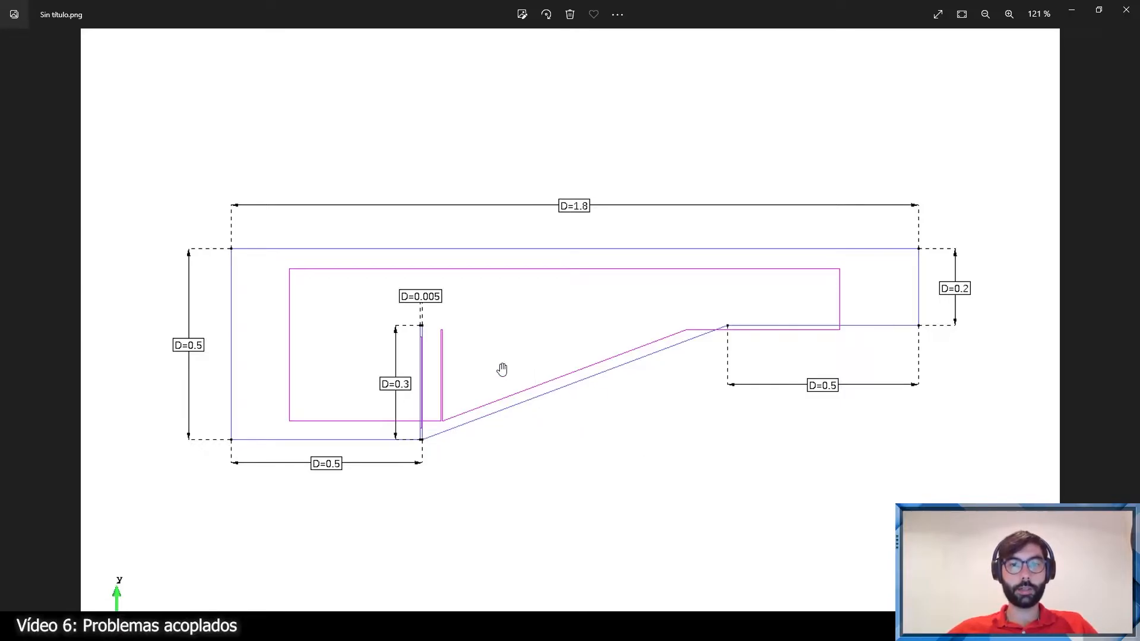
{"action": "key", "text": "alt+Tab"}
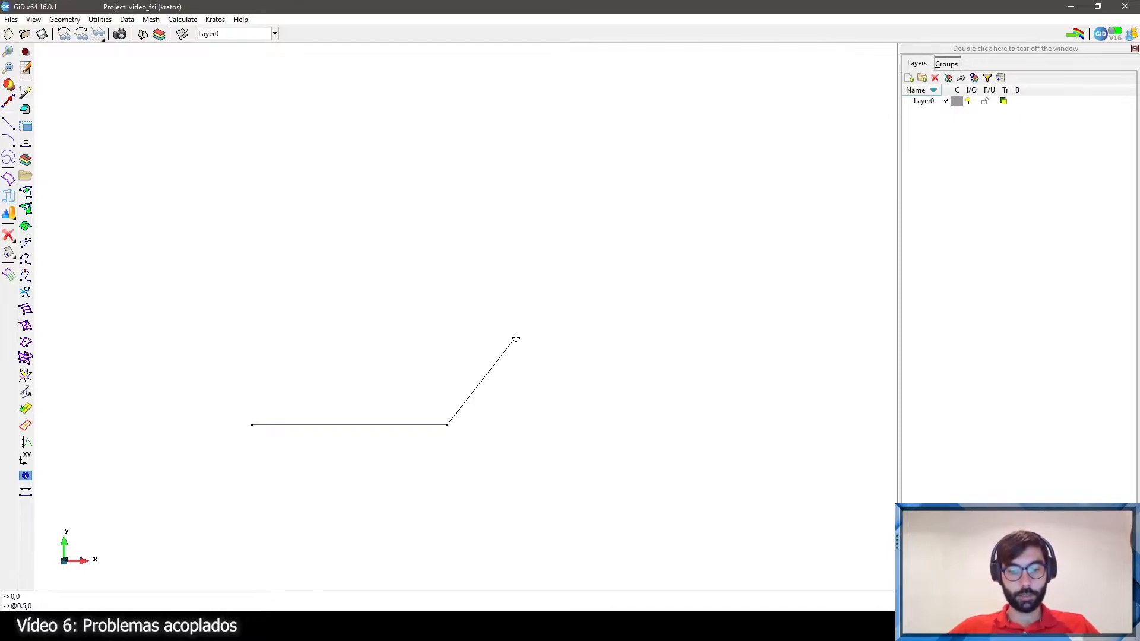
{"action": "key", "text": "Return"}
{"action": "scroll", "coordinate": [368, 277], "scroll_direction": "up", "scroll_amount": 1}
{"action": "scroll", "coordinate": [267, 307], "scroll_direction": "down", "scroll_amount": 4}
Step: Add a horizontal floor segment from the end of the slope to the relative point @0.5,0
{"action": "key", "text": "alt+Tab"}
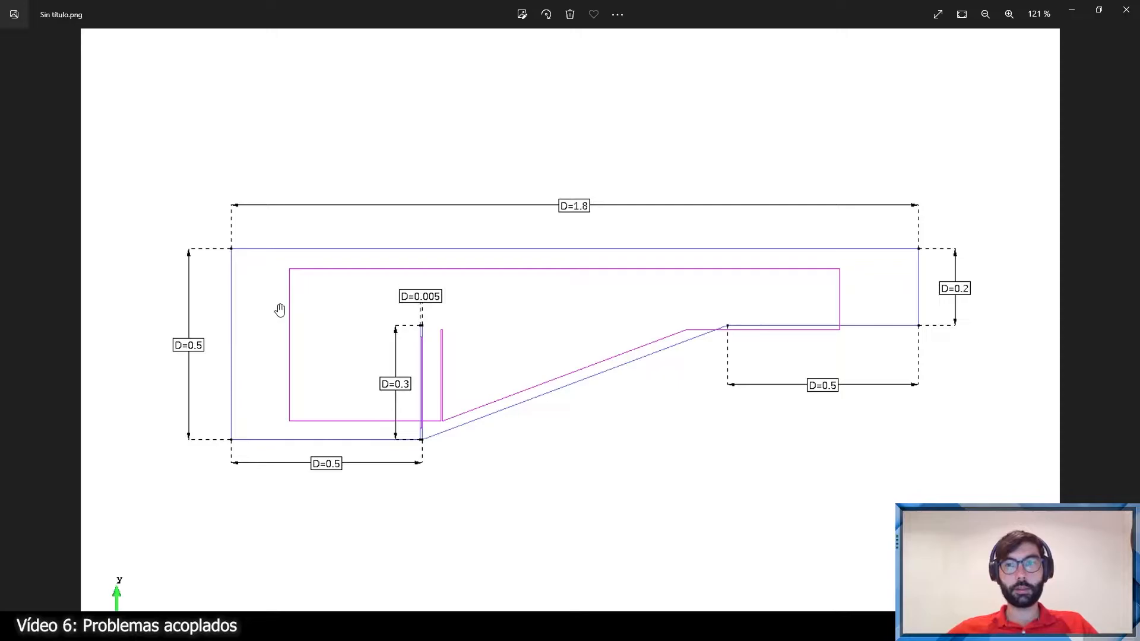
{"action": "key", "text": "alt+Tab"}
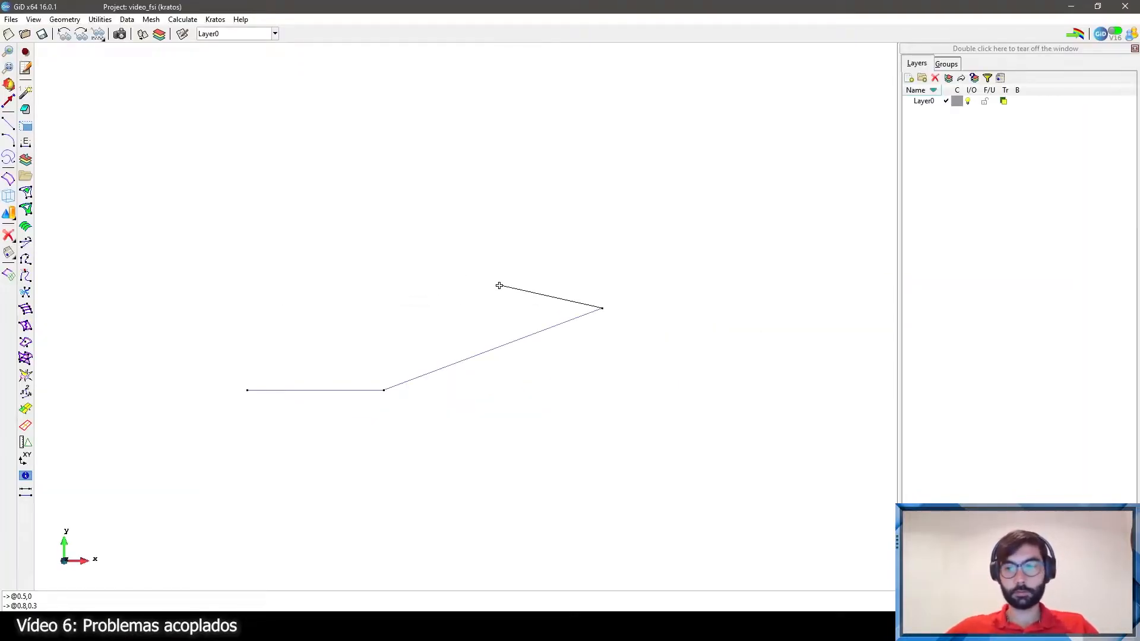
{"action": "key", "text": "Return"}
{"action": "scroll", "coordinate": [691, 170], "scroll_direction": "up", "scroll_amount": 3}
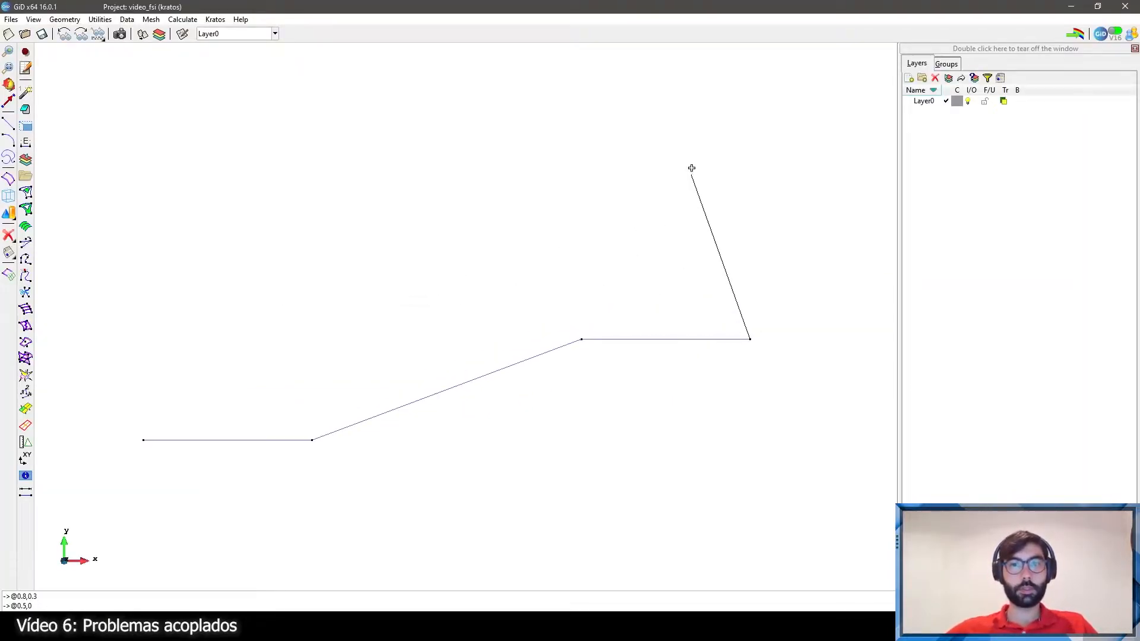
{"action": "scroll", "coordinate": [697, 163], "scroll_direction": "down", "scroll_amount": 3}
Step: Add the channel's short vertical end at @0,0.2 and its upper edge at @-1.8,0
{"action": "key", "text": "alt+Tab"}
{"action": "key", "text": "alt+Tab"}
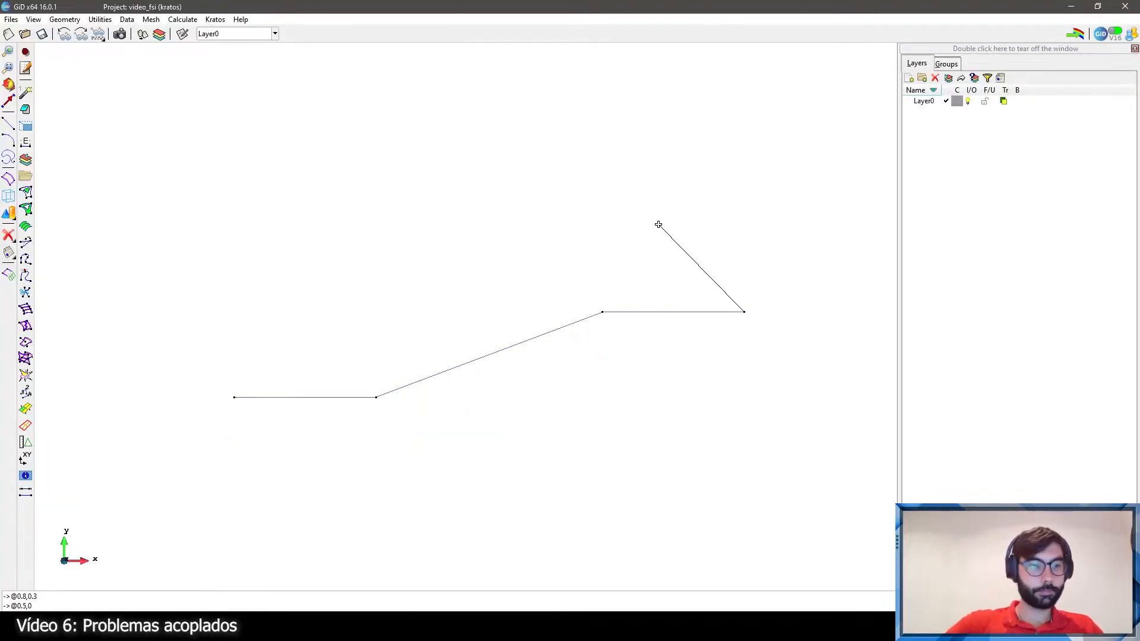
{"action": "key", "text": "Return"}
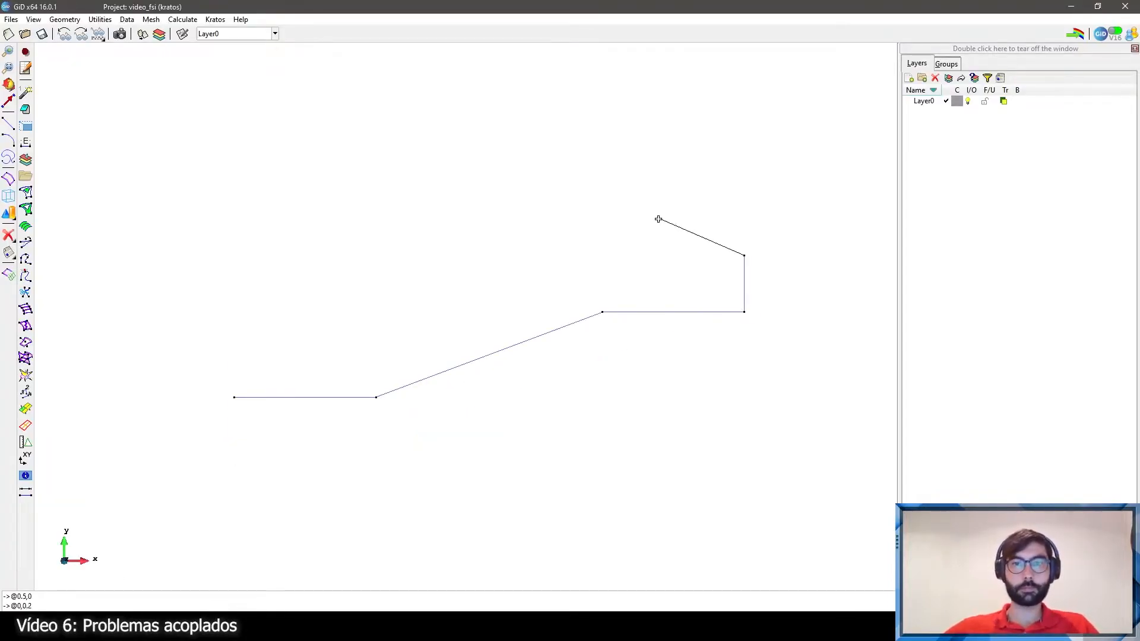
{"action": "key", "text": "alt+Tab"}
{"action": "key", "text": "alt+Tab"}
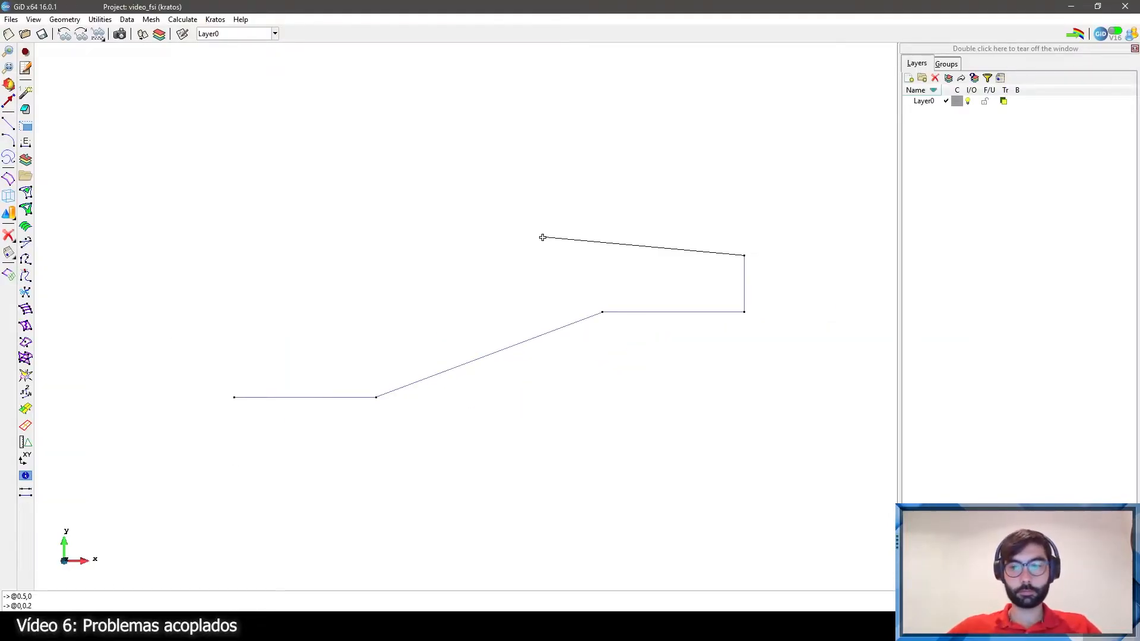
{"action": "type", "text": "@-1.8,0"}
{"action": "key", "text": "Return"}
Step: Close the outline by joining the last line to the existing origin point, and save the project
{"action": "key", "text": "ctrl+a"}
{"action": "left_click", "coordinate": [234, 397]}
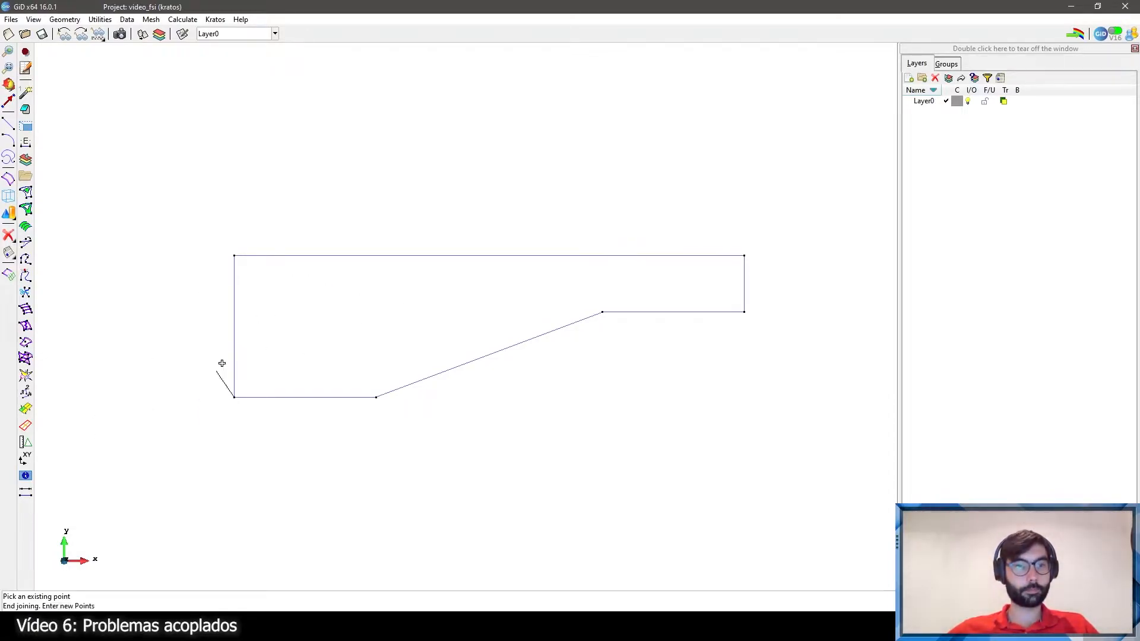
{"action": "key", "text": "Escape"}
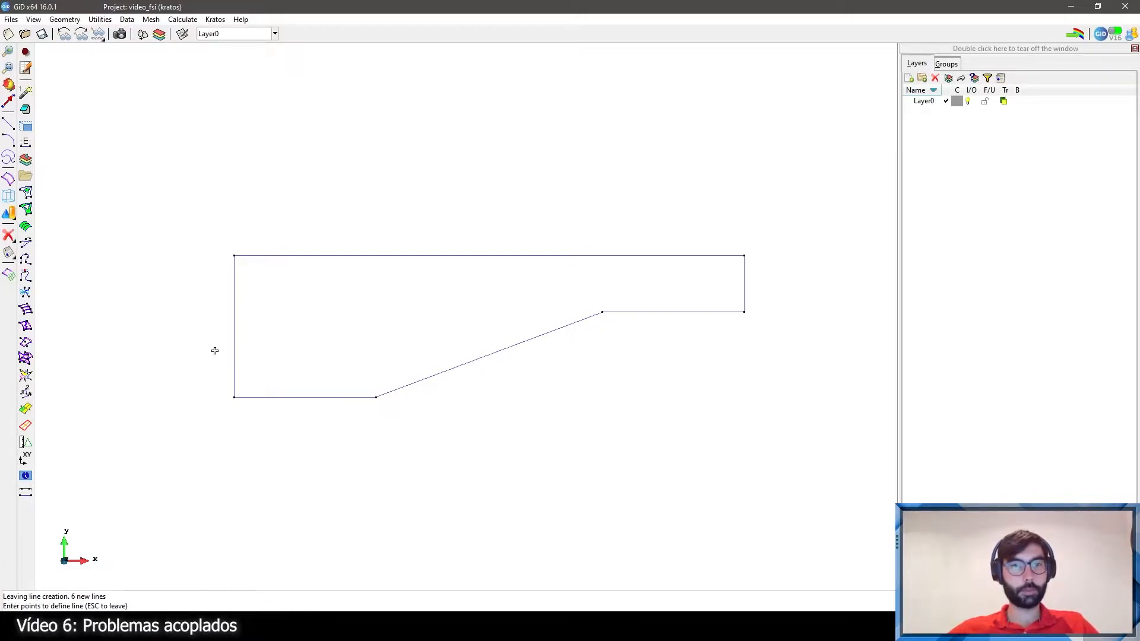
{"action": "key", "text": "ctrl+s"}
{"action": "left_click", "coordinate": [355, 310]}
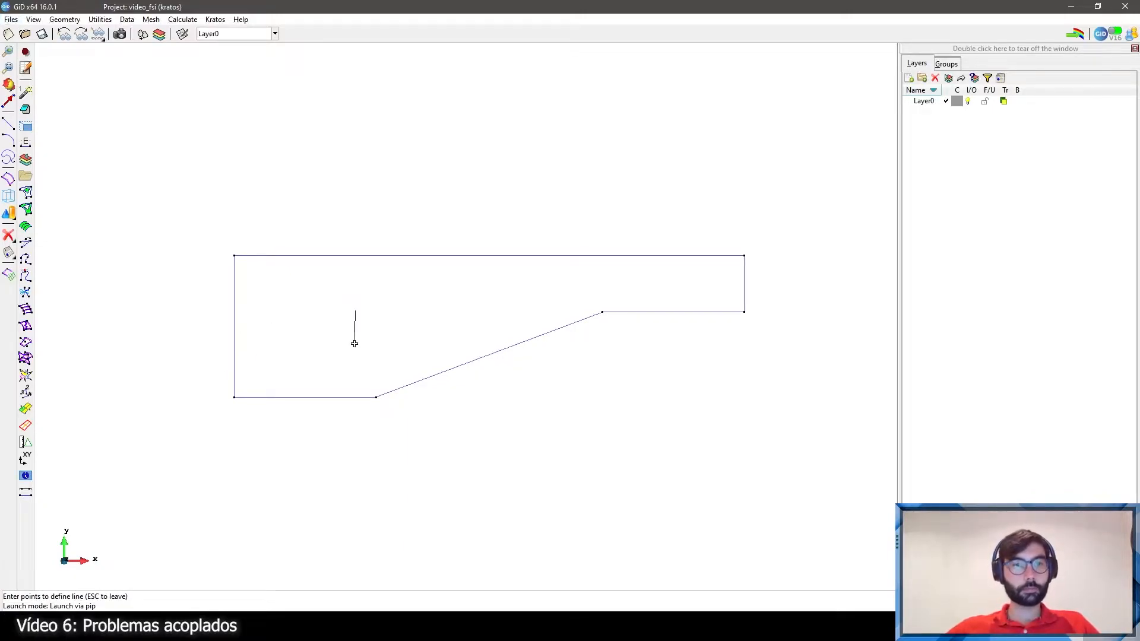
{"action": "key", "text": "Escape"}
{"action": "key", "text": "alt+Tab"}
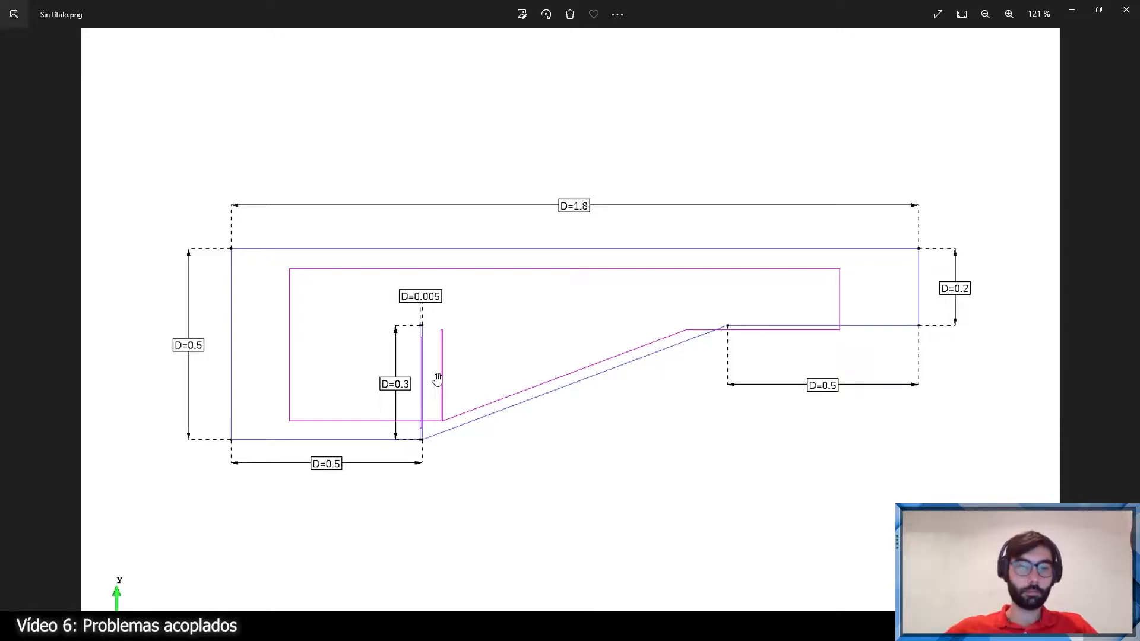
{"action": "key", "text": "alt+Tab"}
{"action": "scroll", "coordinate": [369, 396], "scroll_direction": "up", "scroll_amount": 5}
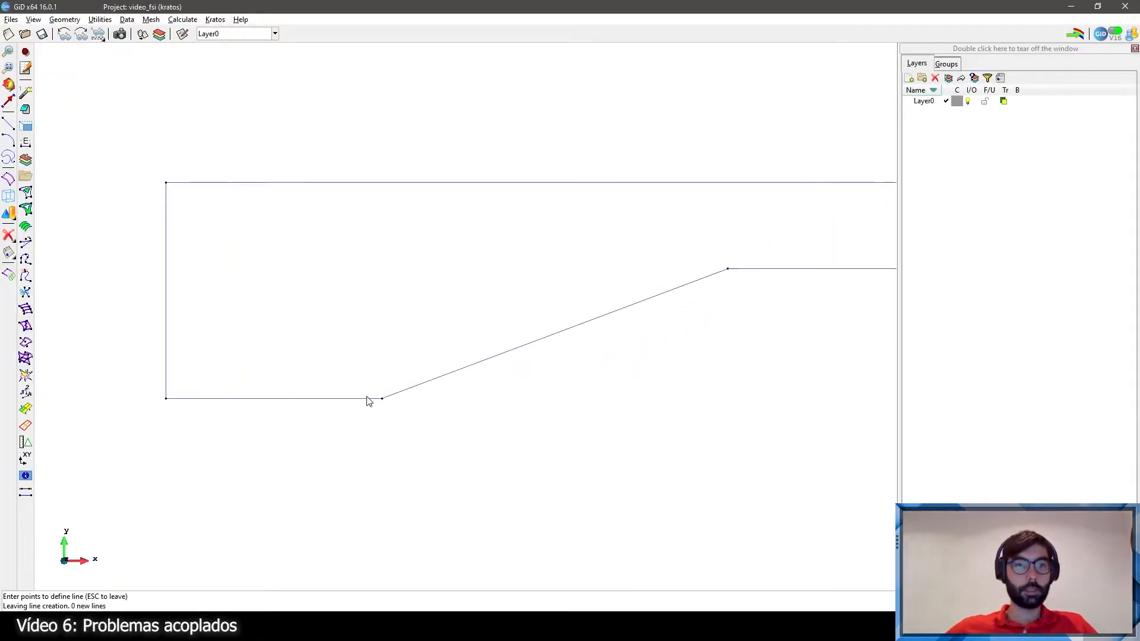
{"action": "left_click", "coordinate": [8, 125]}
{"action": "key", "text": "Escape"}
Step: Rename the layer Layer0 to fluid and set its colour to blue
{"action": "left_click", "coordinate": [922, 102]}
{"action": "type", "text": "fluid"}
{"action": "key", "text": "Return"}
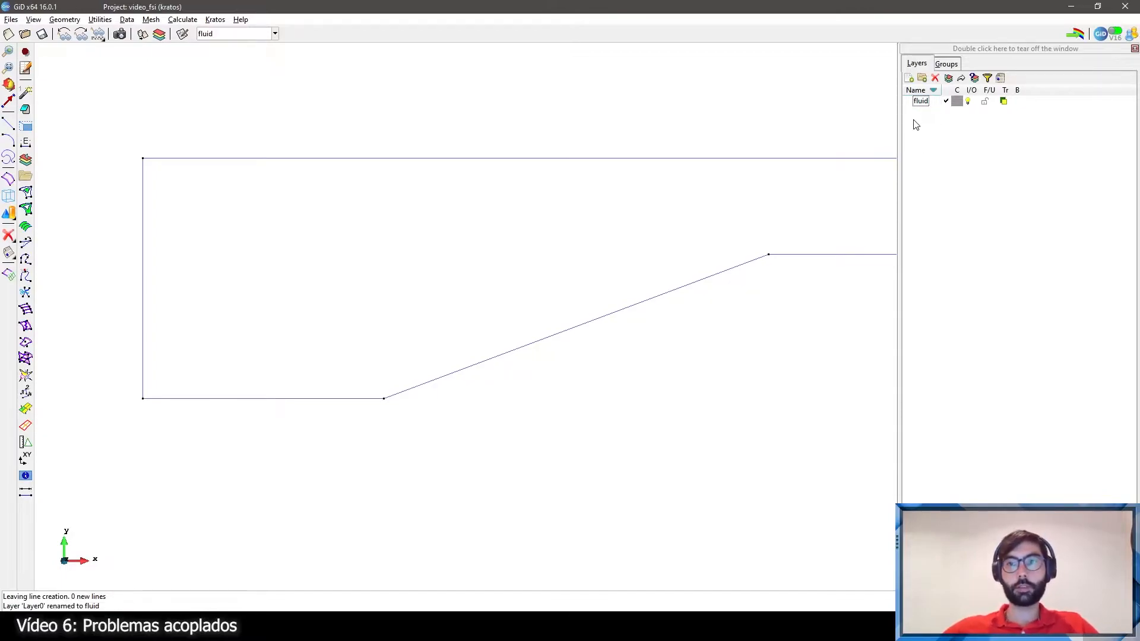
{"action": "left_click", "coordinate": [956, 101]}
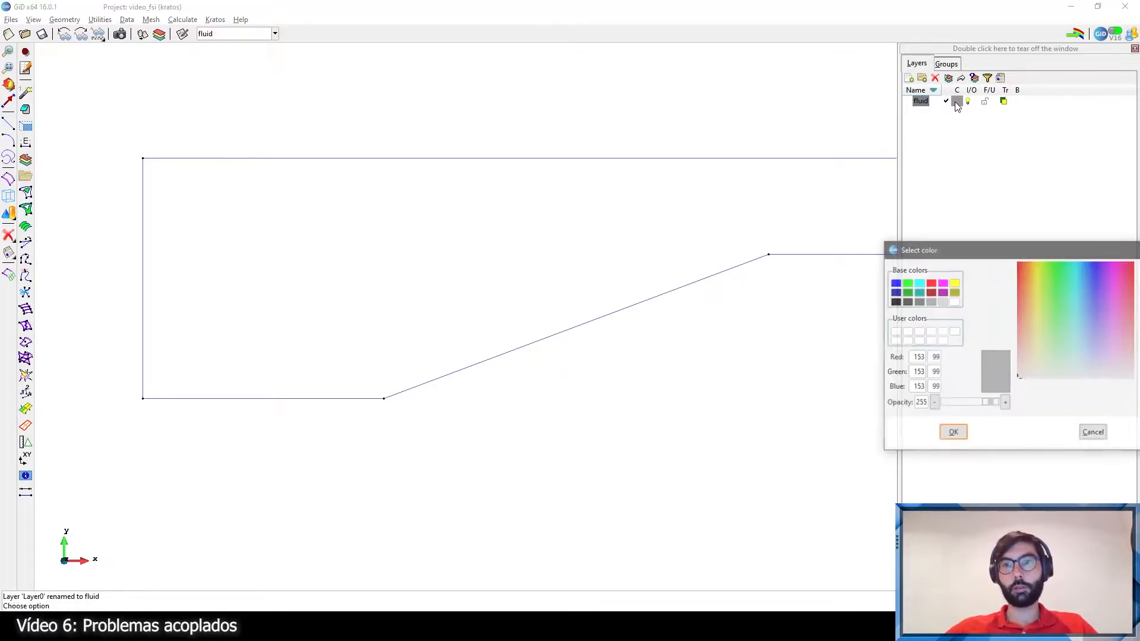
{"action": "left_click", "coordinate": [895, 284]}
{"action": "left_click", "coordinate": [952, 431]}
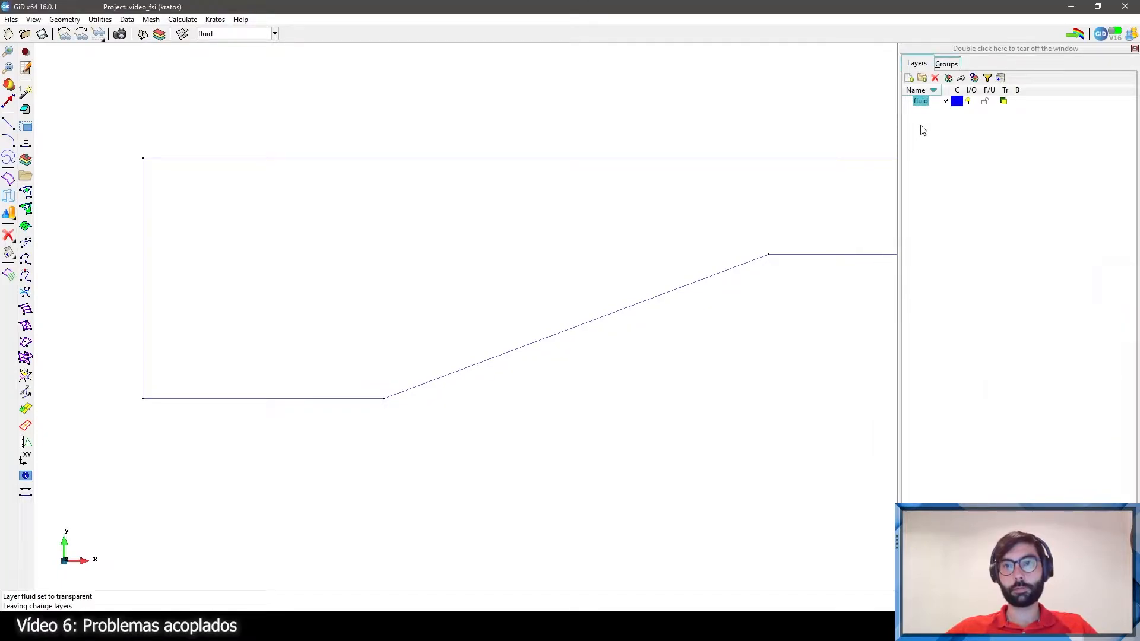
Step: Create a second layer named solid and set its colour to dark red
{"action": "left_click", "coordinate": [909, 77]}
{"action": "left_click", "coordinate": [930, 119]}
{"action": "double_click", "coordinate": [928, 112]}
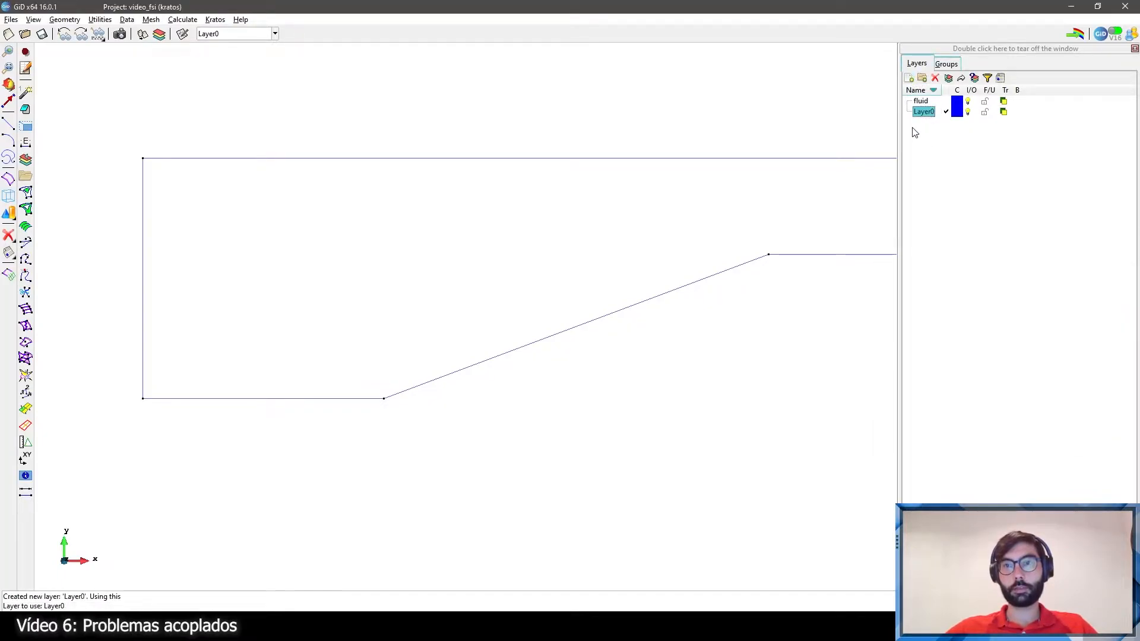
{"action": "type", "text": "solid"}
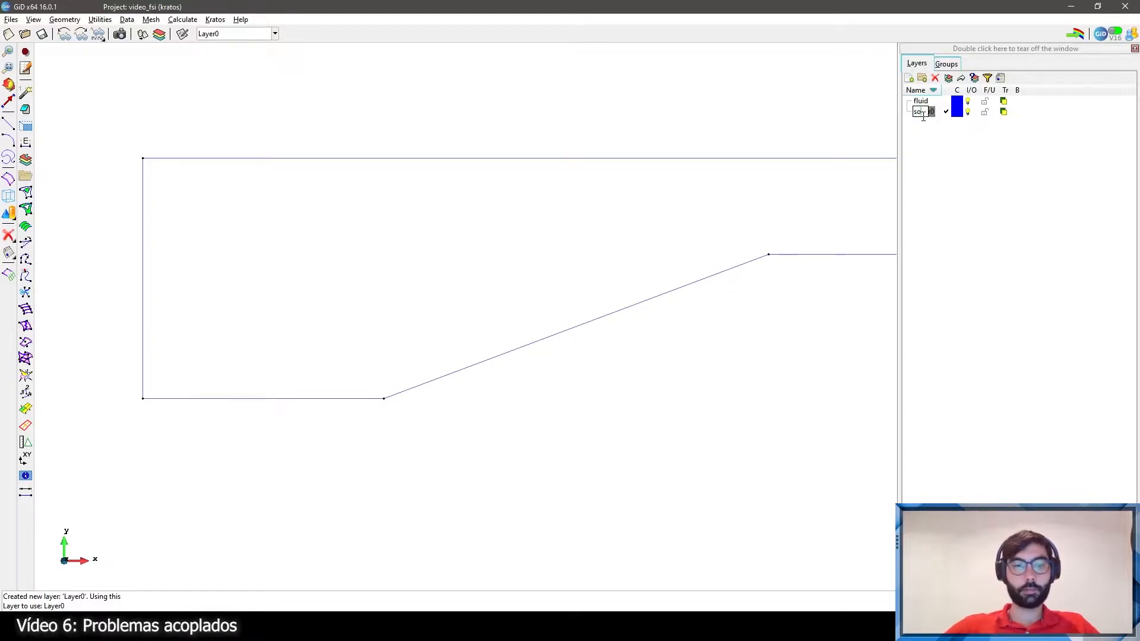
{"action": "key", "text": "Return"}
{"action": "left_click", "coordinate": [956, 112]}
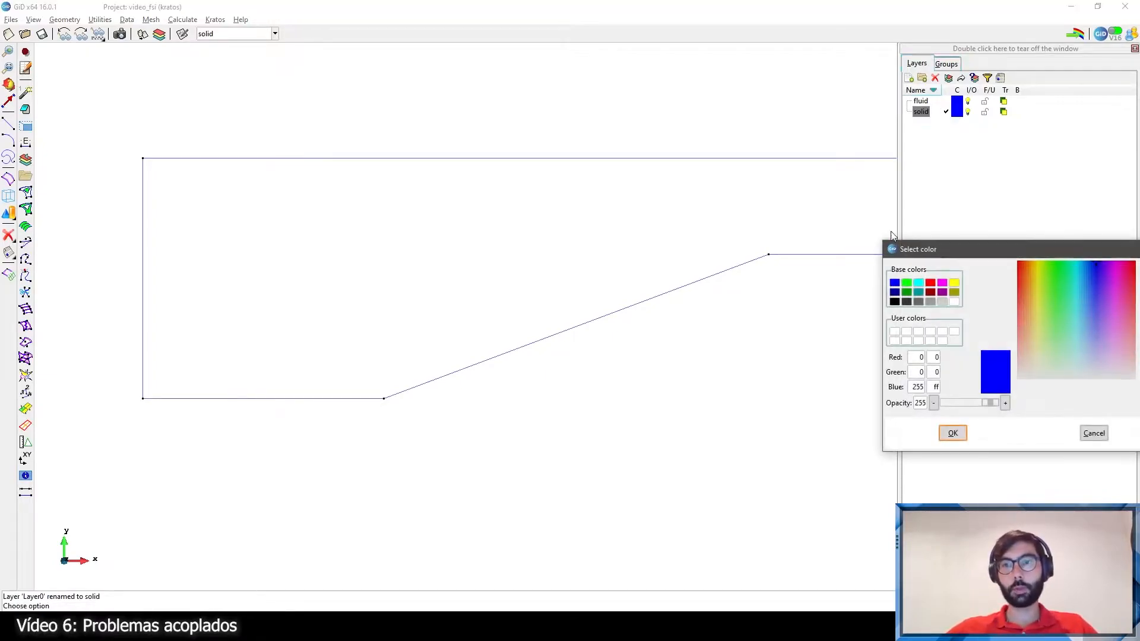
{"action": "left_click", "coordinate": [928, 292]}
{"action": "left_click", "coordinate": [951, 432]}
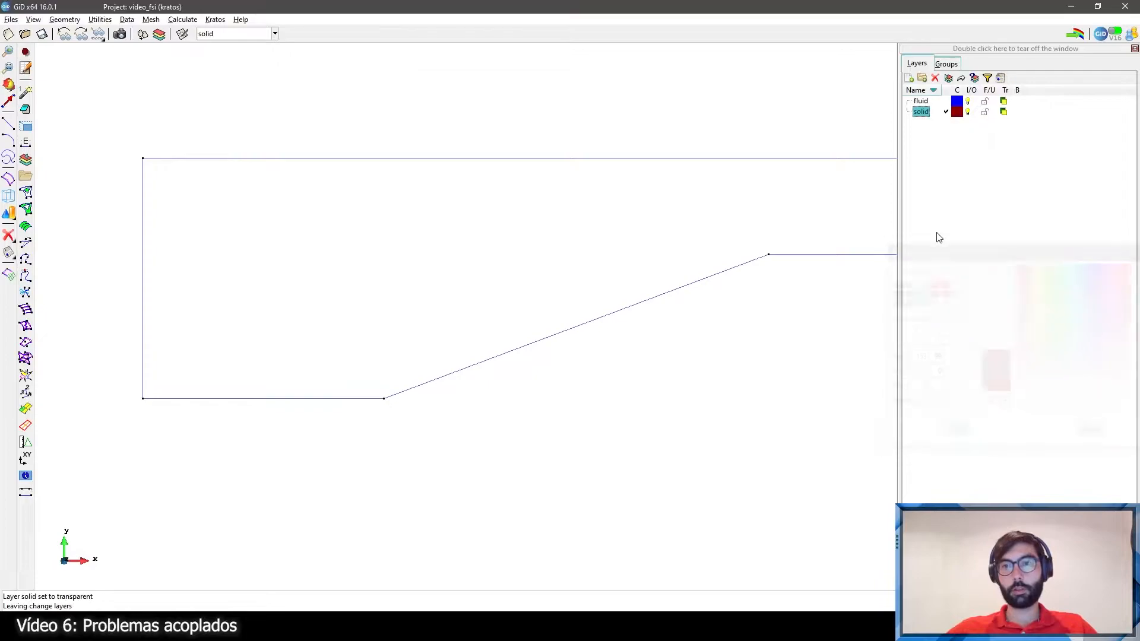
Step: Make fluid the active layer and draw a vertical line of @0,0.3 up from the corner where the floor meets the slope
{"action": "double_click", "coordinate": [921, 100]}
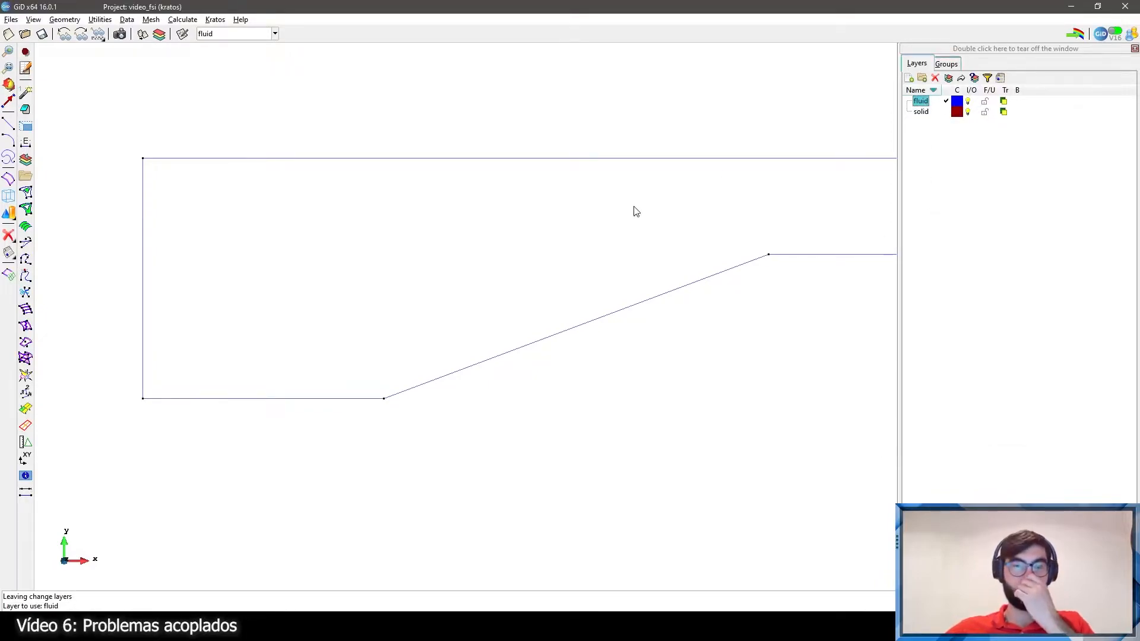
{"action": "scroll", "coordinate": [431, 268], "scroll_direction": "down", "scroll_amount": 1}
{"action": "left_click", "coordinate": [8, 124]}
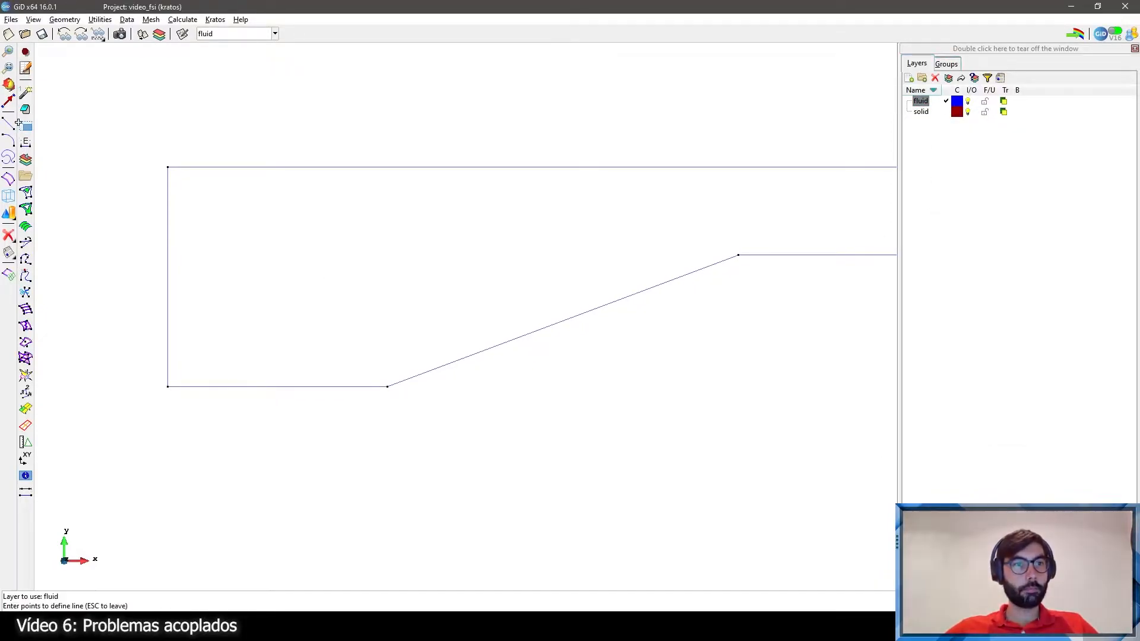
{"action": "key", "text": "ctrl+a"}
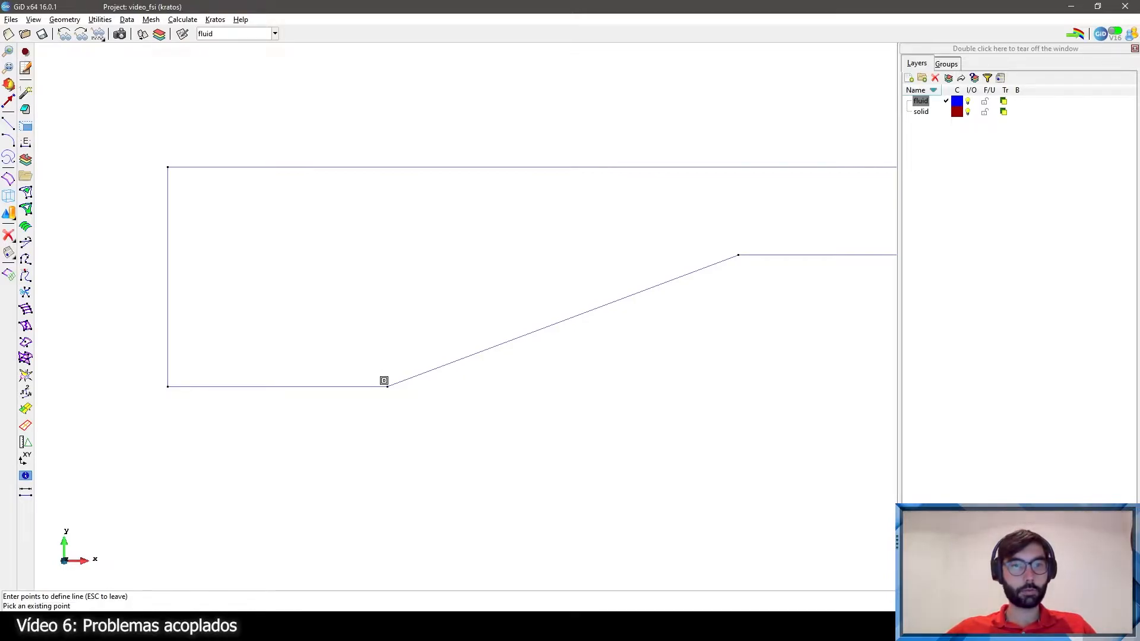
{"action": "left_click", "coordinate": [386, 385]}
{"action": "key", "text": "ctrl+a"}
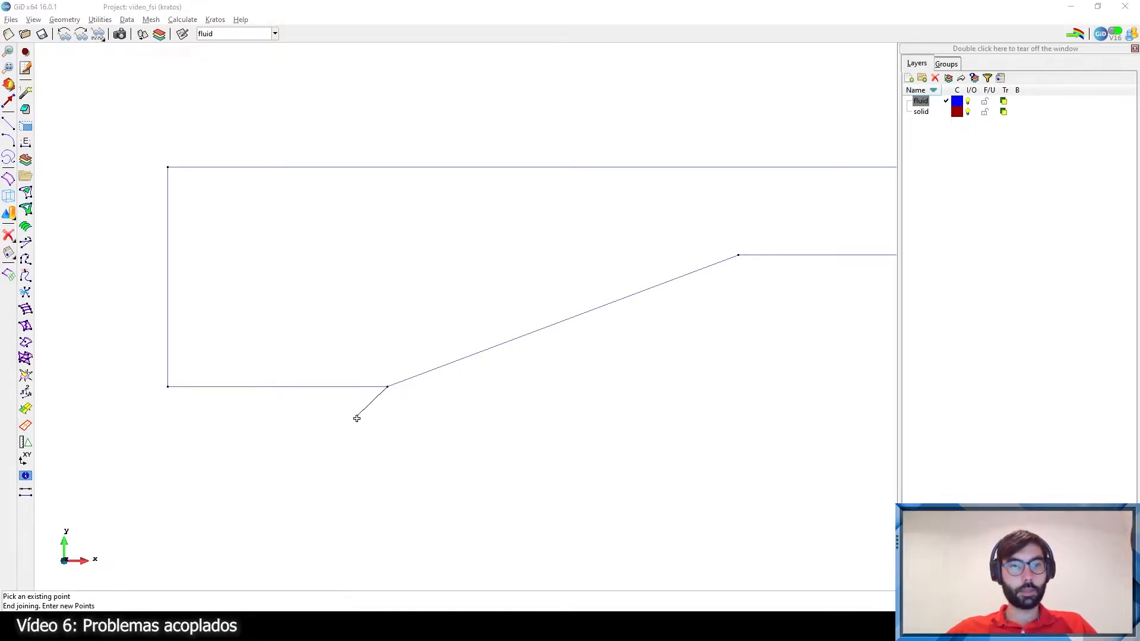
{"action": "key", "text": "alt+Tab"}
{"action": "key", "text": "alt+Tab"}
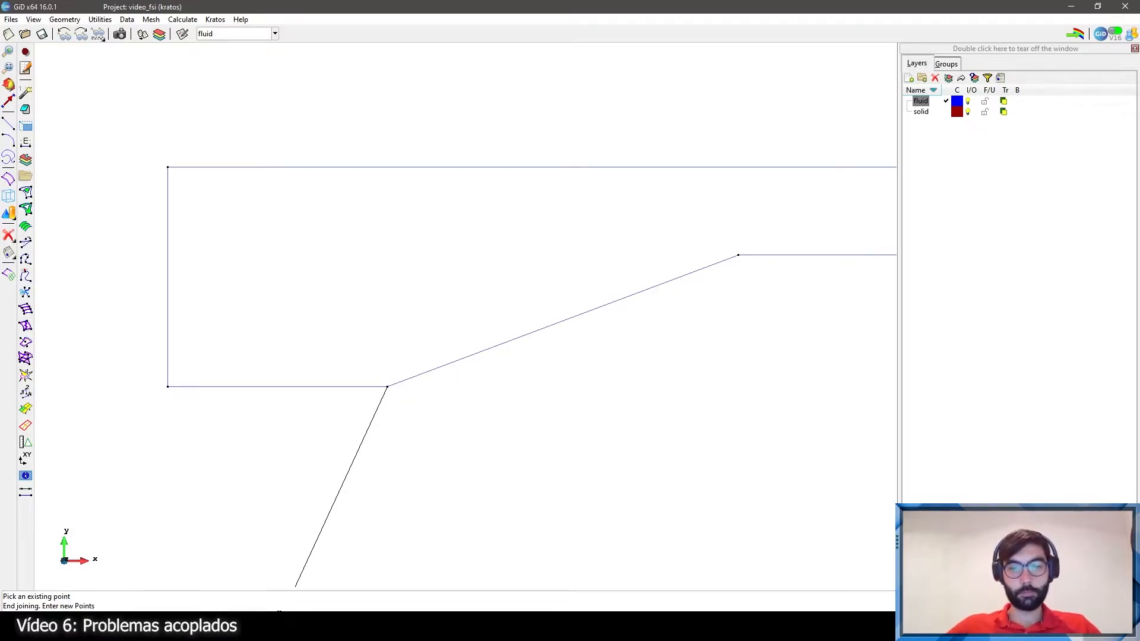
{"action": "left_click", "coordinate": [387, 254]}
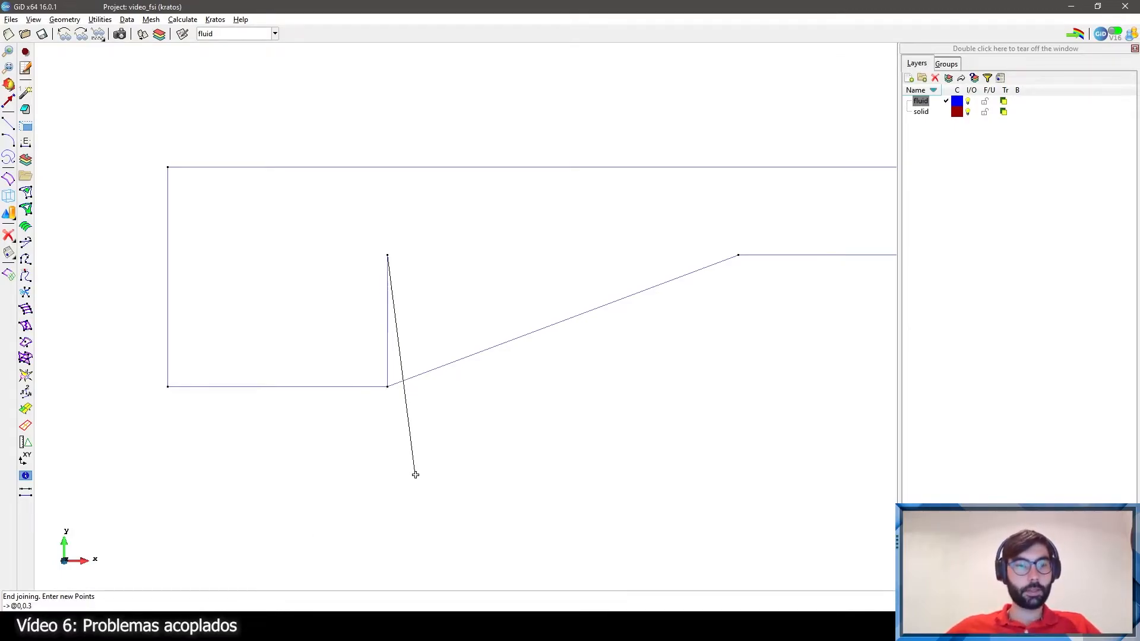
Step: Add a 0.005-long horizontal segment toward negative x from the top of the vertical line, and save the project
{"action": "key", "text": "alt+Tab"}
{"action": "key", "text": "alt+Tab"}
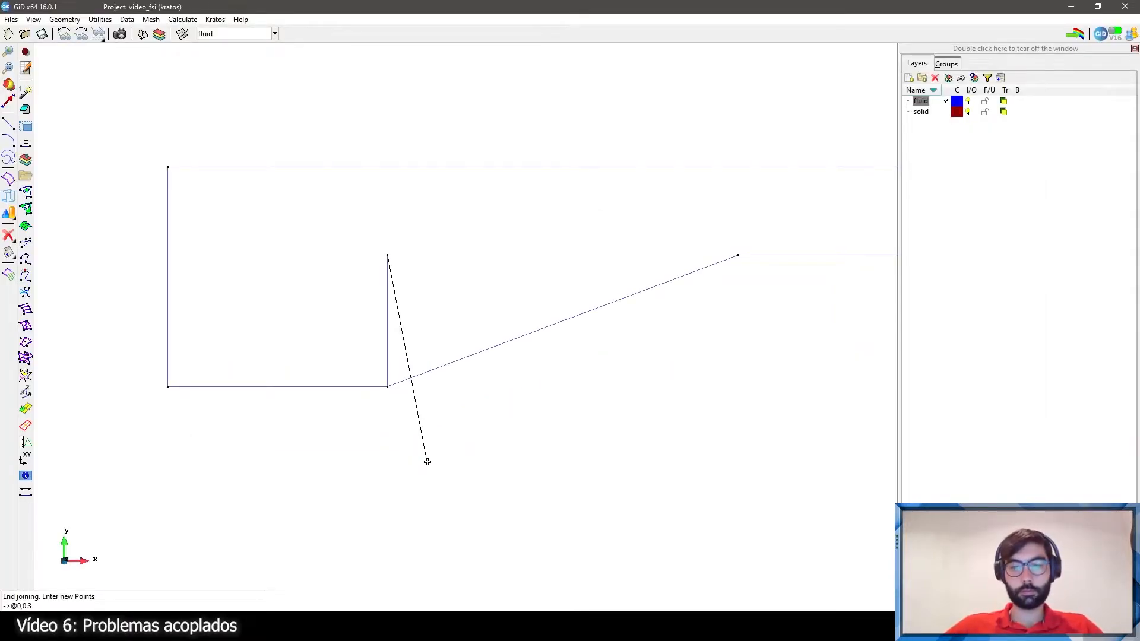
{"action": "key", "text": "Escape"}
{"action": "scroll", "coordinate": [366, 303], "scroll_direction": "up", "scroll_amount": 2}
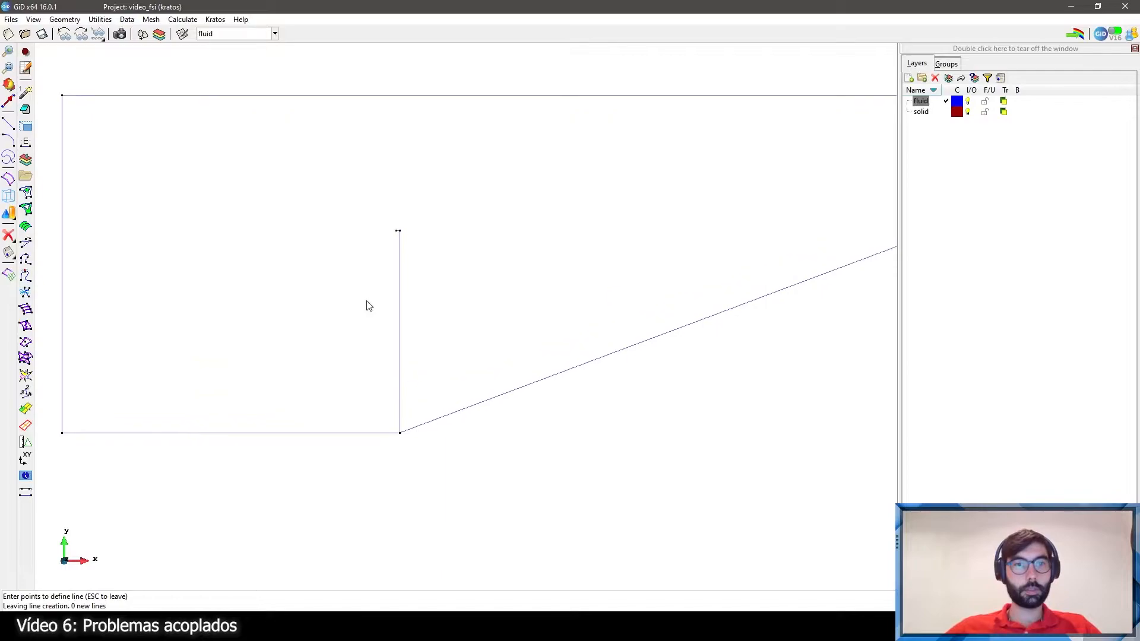
{"action": "left_click", "coordinate": [42, 35]}
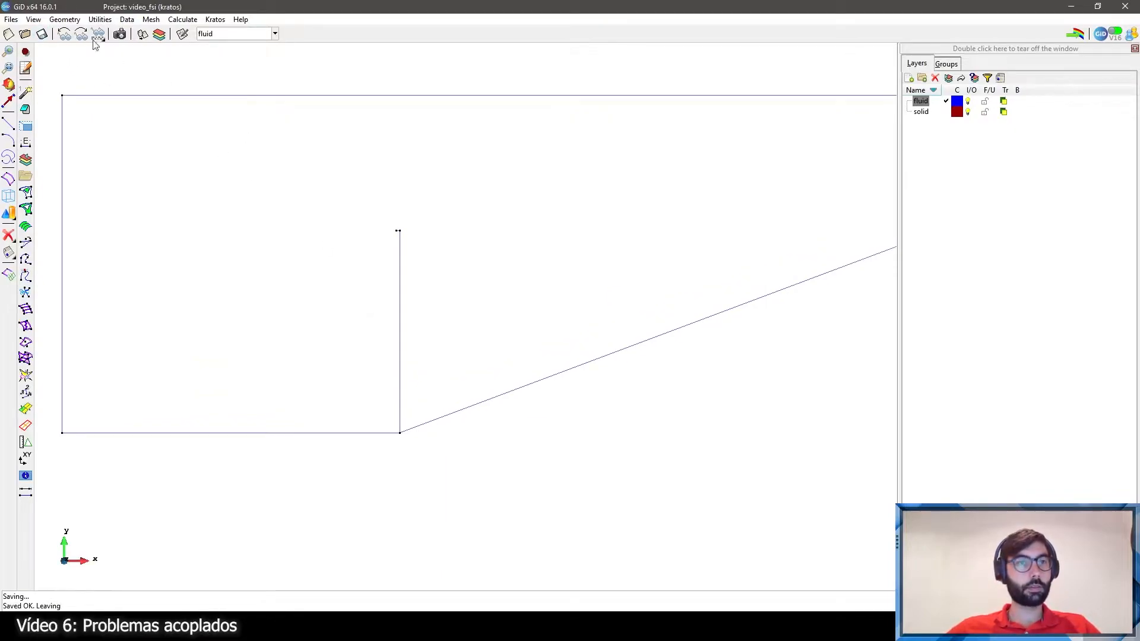
Step: Copy the flap's vertical line by a translation from the top point at 0.5,0.3 to the one at 0.495,0.3
{"action": "left_click", "coordinate": [98, 21]}
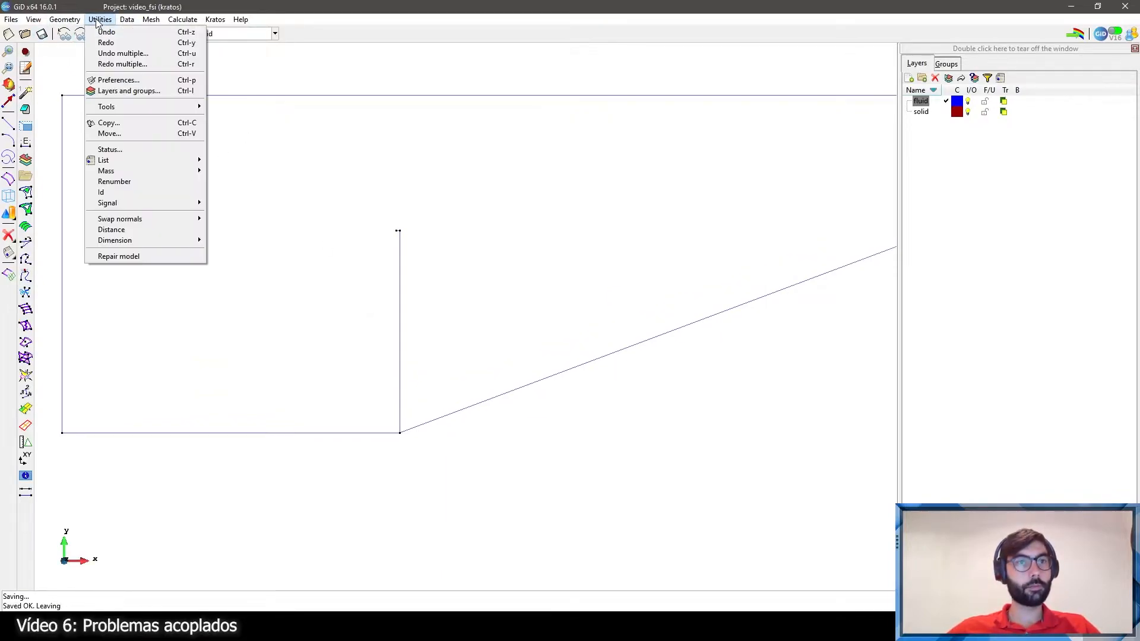
{"action": "left_click", "coordinate": [109, 123]}
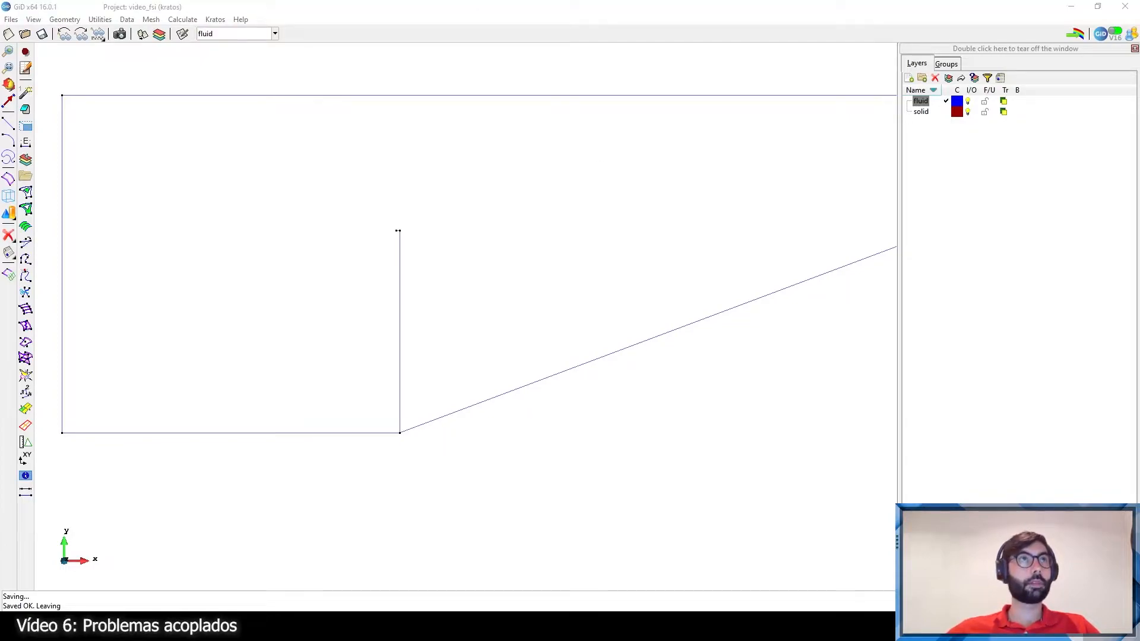
{"action": "left_click", "coordinate": [689, 163]}
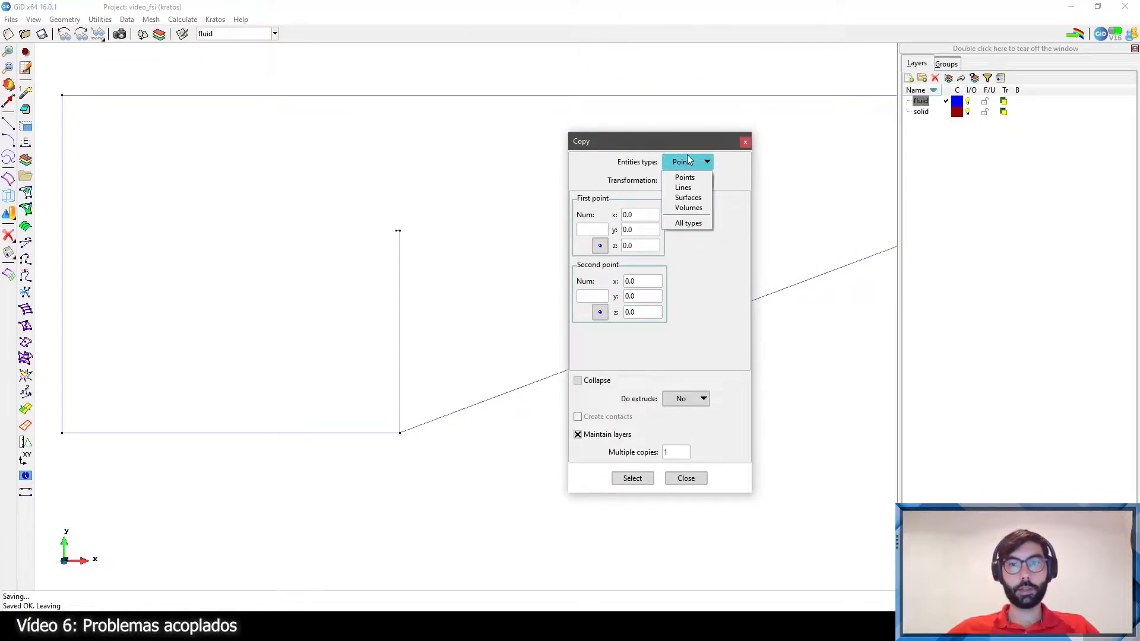
{"action": "left_click", "coordinate": [689, 188]}
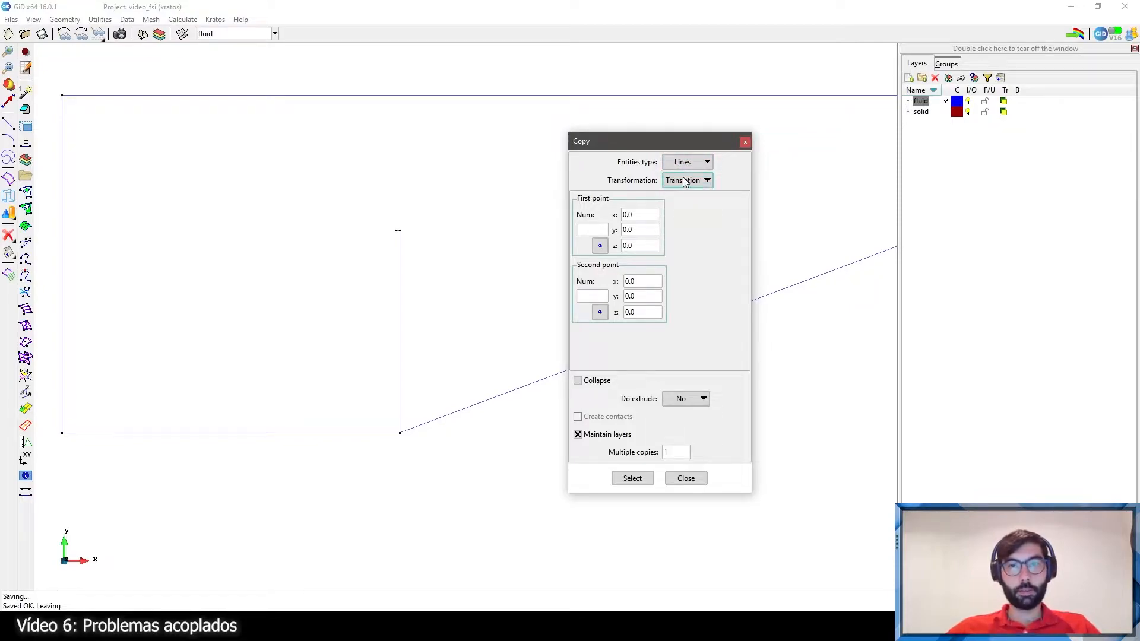
{"action": "left_click", "coordinate": [600, 245]}
{"action": "scroll", "coordinate": [387, 224], "scroll_direction": "up", "scroll_amount": 3}
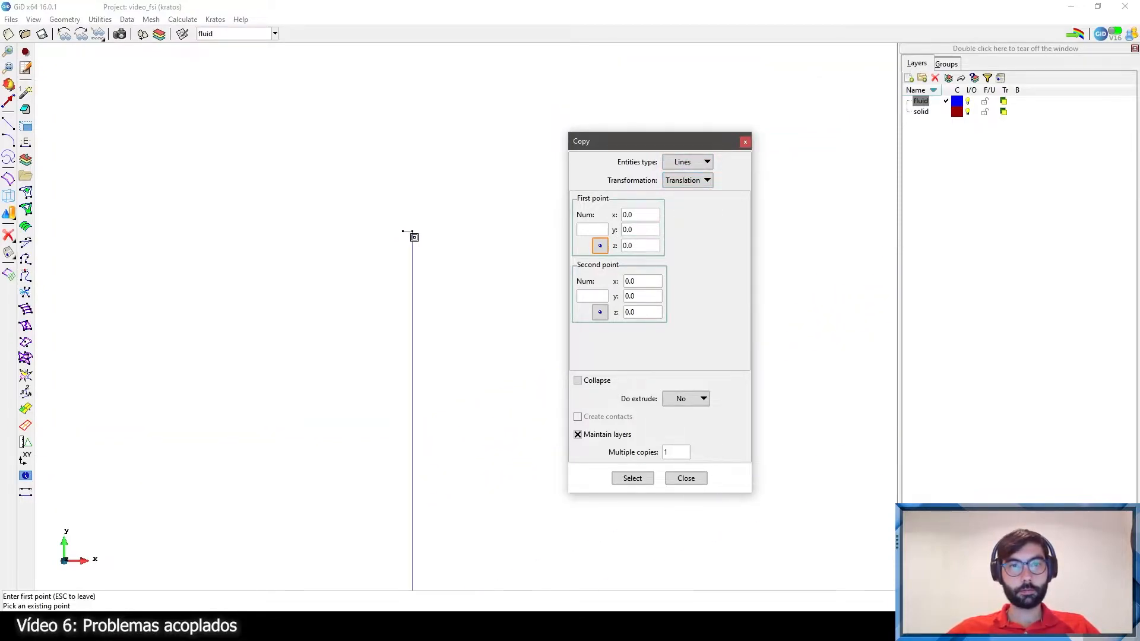
{"action": "left_click", "coordinate": [409, 232]}
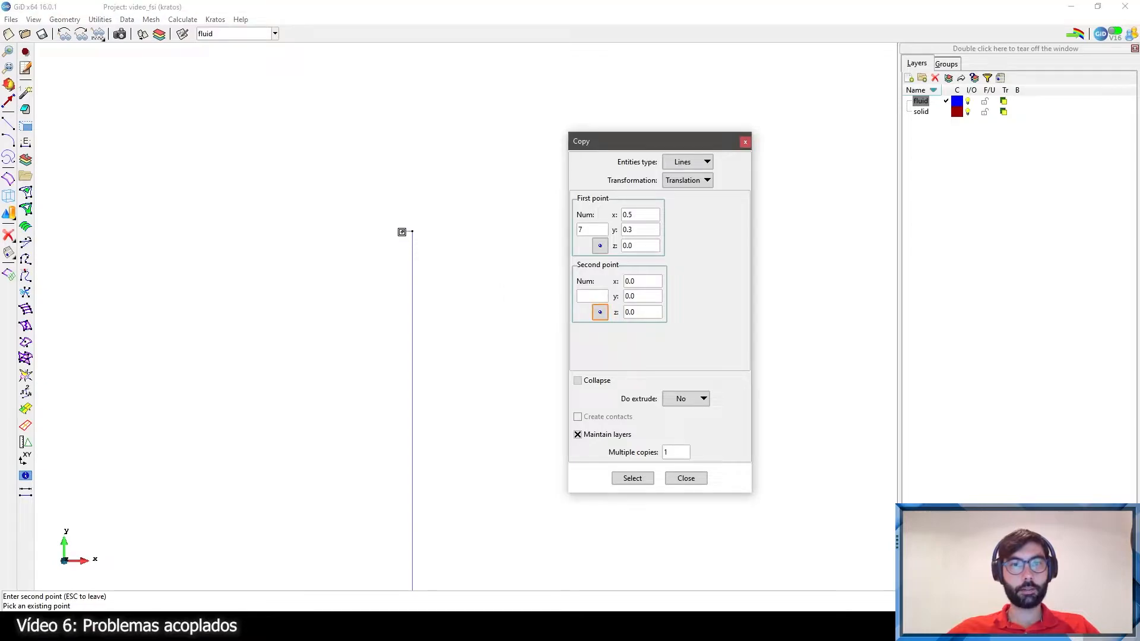
{"action": "left_click", "coordinate": [402, 232]}
{"action": "left_click_drag", "start_coordinate": [418, 311], "coordinate": [369, 336]}
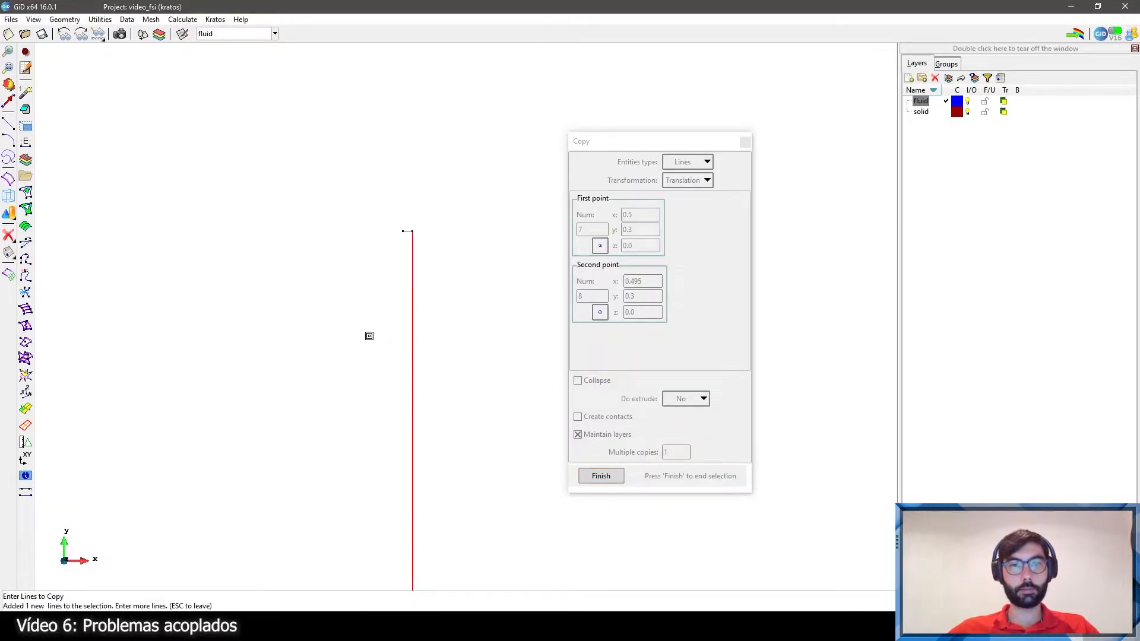
{"action": "key", "text": "Escape"}
{"action": "scroll", "coordinate": [422, 179], "scroll_direction": "down", "scroll_amount": 10}
{"action": "scroll", "coordinate": [419, 449], "scroll_direction": "up", "scroll_amount": 9}
{"action": "scroll", "coordinate": [418, 451], "scroll_direction": "up", "scroll_amount": 4}
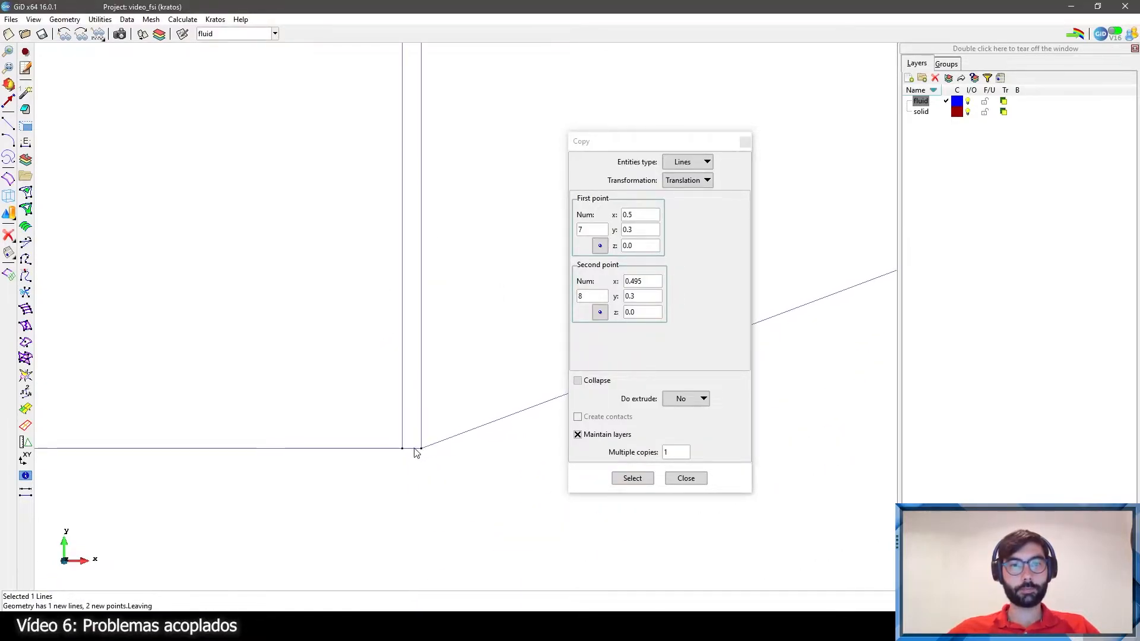
{"action": "left_click", "coordinate": [745, 142]}
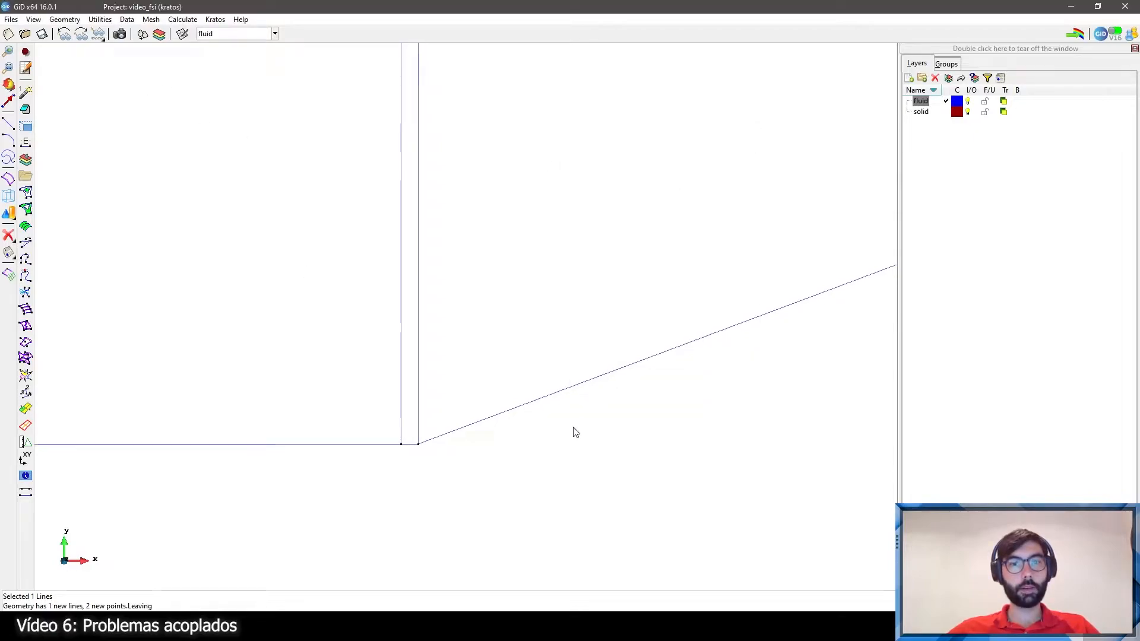
Step: Intersect the lines around the flap's base to split the floor at the copied vertical line, and save the project
{"action": "scroll", "coordinate": [576, 433], "scroll_direction": "down", "scroll_amount": 3}
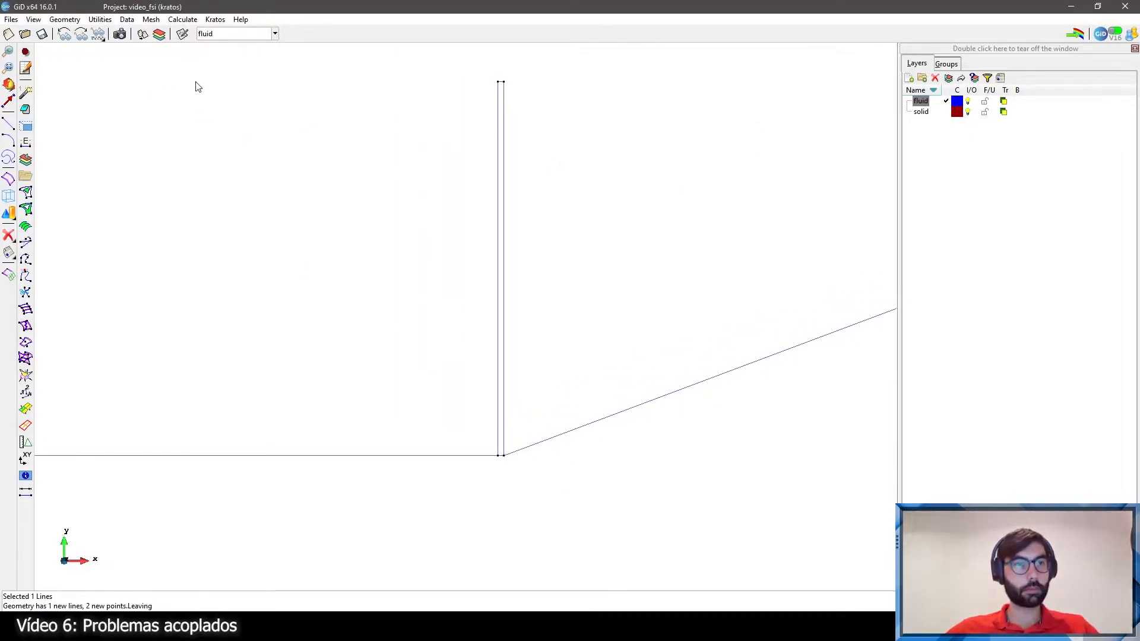
{"action": "left_click", "coordinate": [65, 19]}
{"action": "mouse_move", "coordinate": [77, 53]}
{"action": "mouse_move", "coordinate": [140, 245]}
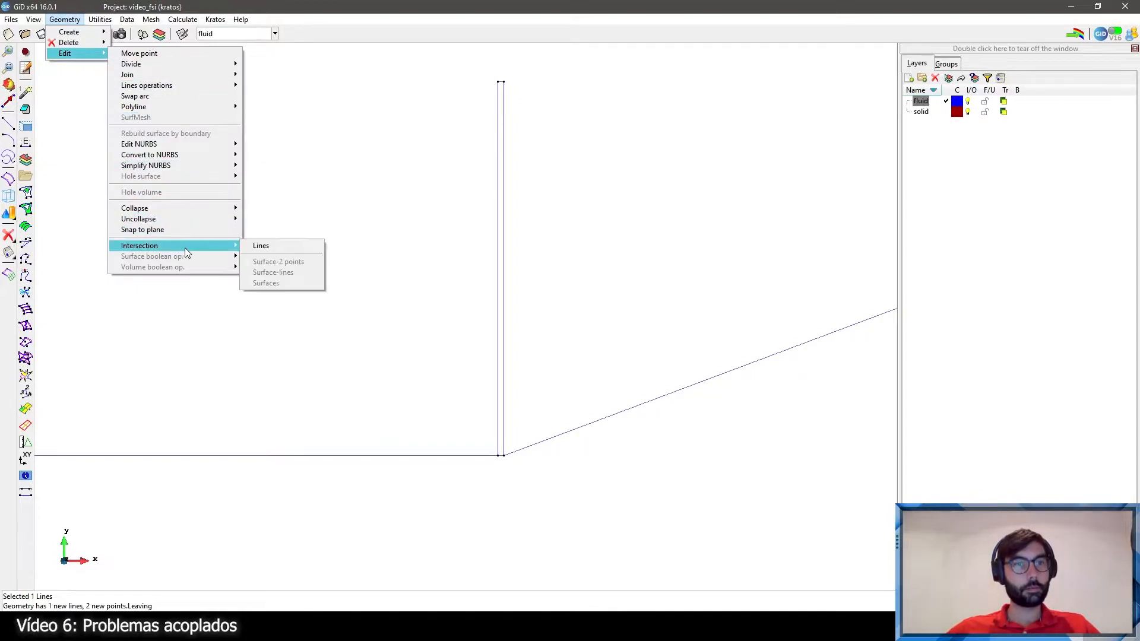
{"action": "left_click", "coordinate": [261, 245]}
{"action": "left_click", "coordinate": [437, 425]}
{"action": "left_click", "coordinate": [568, 504]}
{"action": "key", "text": "Escape"}
{"action": "scroll", "coordinate": [521, 479], "scroll_direction": "down", "scroll_amount": 3}
{"action": "left_click", "coordinate": [41, 34]}
Step: Delete the short floor segment between the two vertical flap lines, and save the project
{"action": "scroll", "coordinate": [422, 376], "scroll_direction": "down", "scroll_amount": 5}
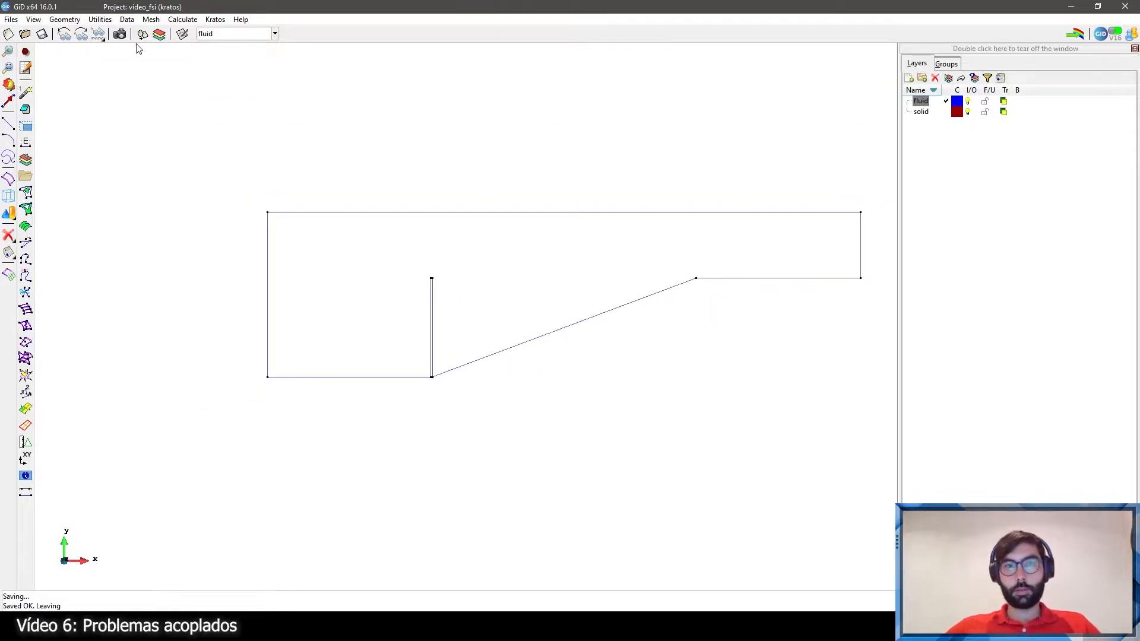
{"action": "scroll", "coordinate": [288, 240], "scroll_direction": "down", "scroll_amount": 1}
{"action": "scroll", "coordinate": [469, 295], "scroll_direction": "up", "scroll_amount": 3}
{"action": "scroll", "coordinate": [383, 457], "scroll_direction": "up", "scroll_amount": 5}
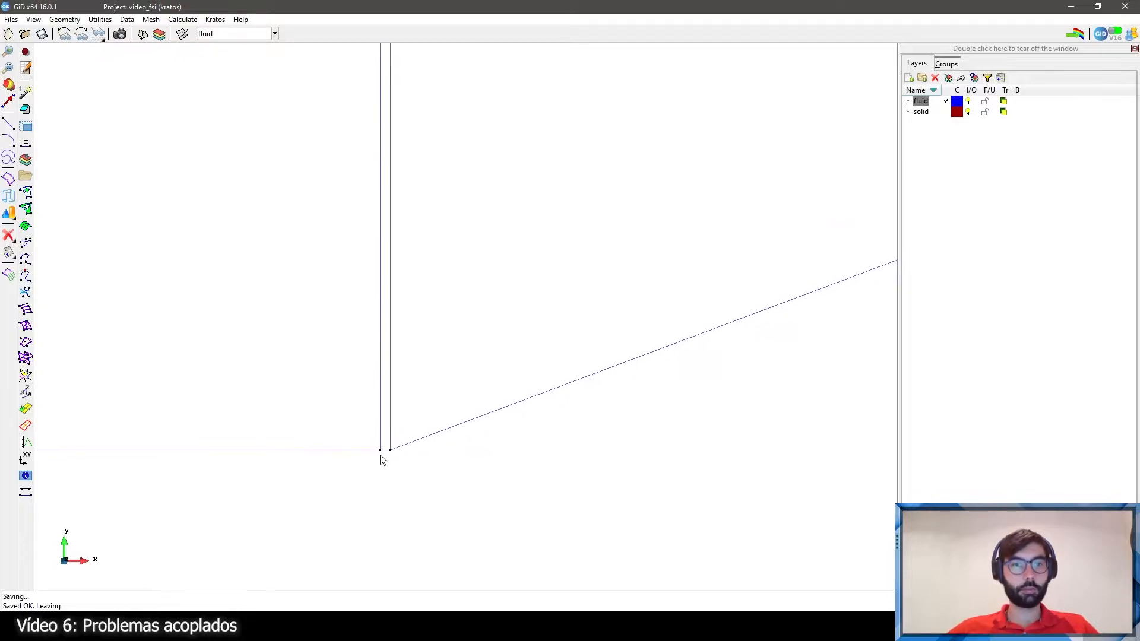
{"action": "left_click", "coordinate": [9, 235]}
{"action": "left_click", "coordinate": [35, 259]}
{"action": "left_click", "coordinate": [387, 434]}
{"action": "key", "text": "Escape"}
{"action": "scroll", "coordinate": [395, 429], "scroll_direction": "down", "scroll_amount": 3}
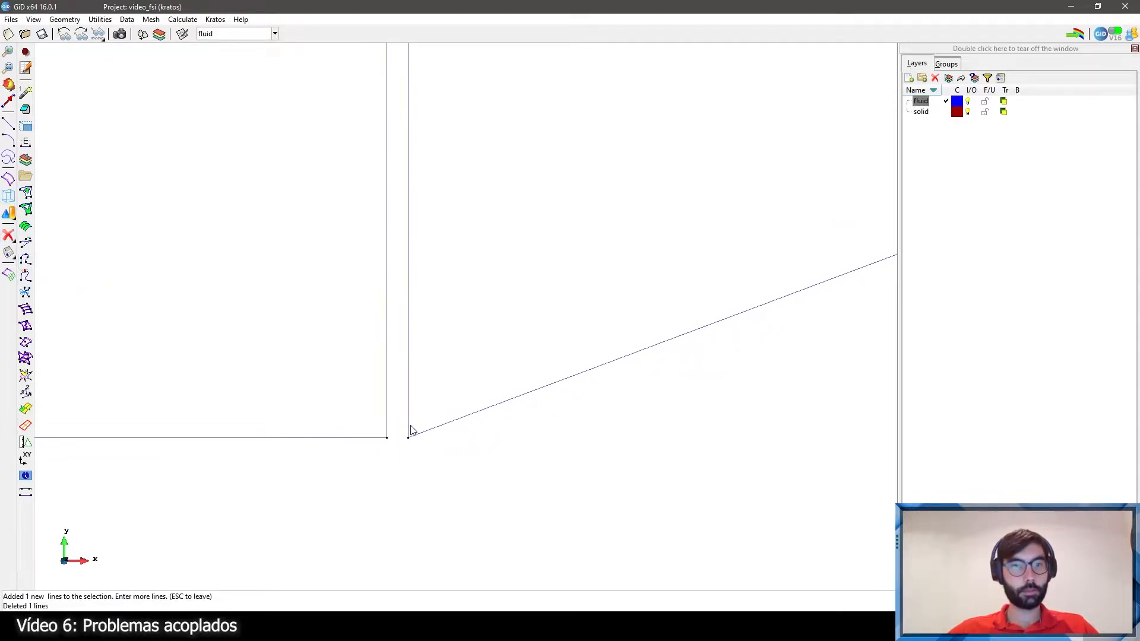
{"action": "scroll", "coordinate": [395, 428], "scroll_direction": "down", "scroll_amount": 3}
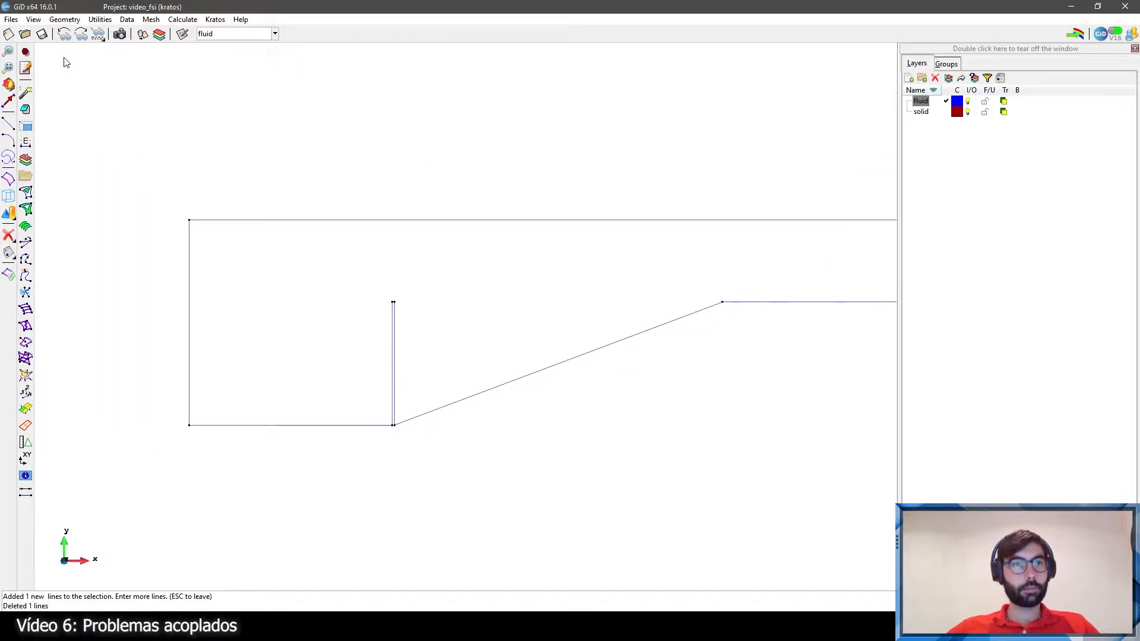
{"action": "left_click", "coordinate": [42, 34]}
Step: Try to create a NURBS surface from all the channel and flap contour lines
{"action": "left_click", "coordinate": [8, 178]}
{"action": "left_click", "coordinate": [138, 153]}
{"action": "left_click", "coordinate": [799, 442]}
{"action": "scroll", "coordinate": [354, 386], "scroll_direction": "up", "scroll_amount": 4}
{"action": "scroll", "coordinate": [361, 374], "scroll_direction": "down", "scroll_amount": 2}
{"action": "key", "text": "Escape"}
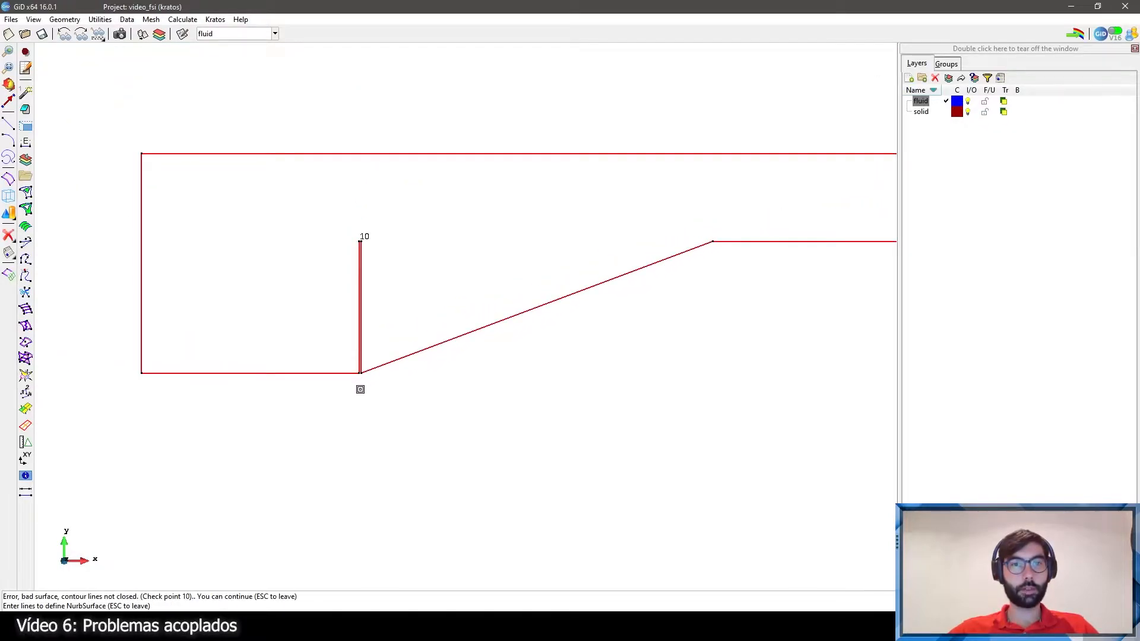
{"action": "scroll", "coordinate": [358, 236], "scroll_direction": "up", "scroll_amount": 5}
{"action": "key", "text": "Escape"}
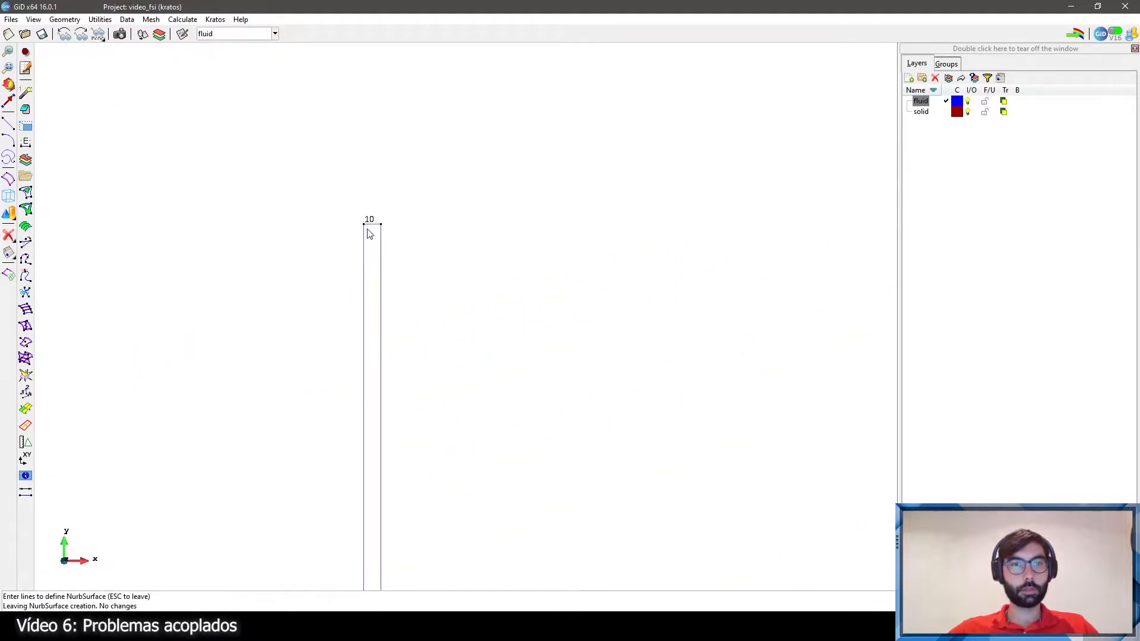
Step: Intersect the lines at the flap's top to join the copied vertical line with the short horizontal segment
{"action": "left_click", "coordinate": [64, 20]}
{"action": "mouse_move", "coordinate": [73, 45]}
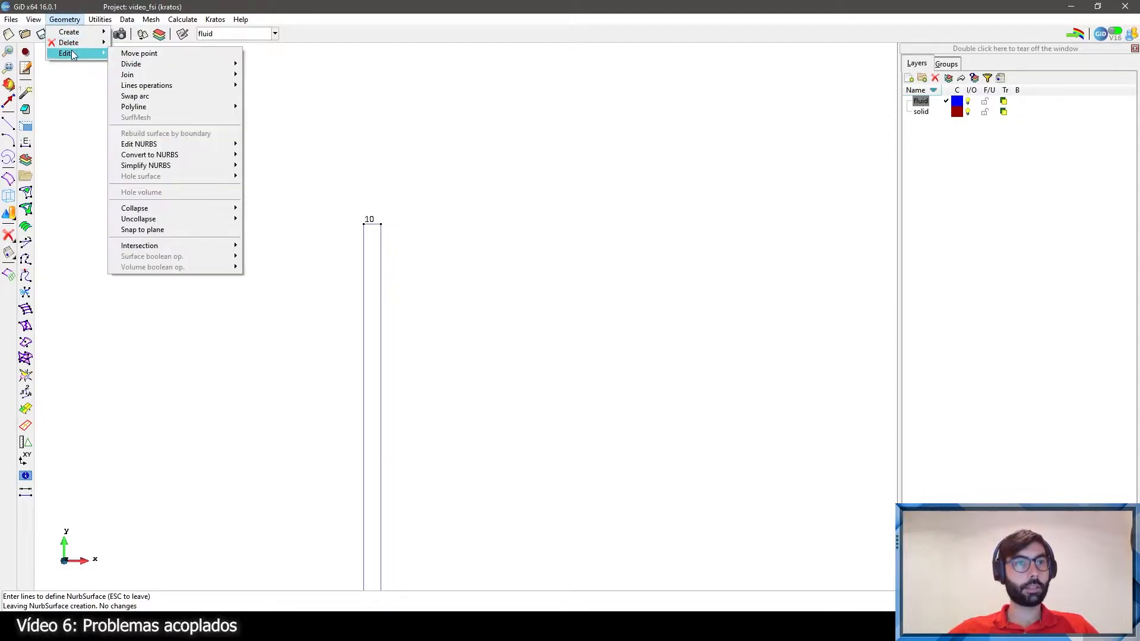
{"action": "mouse_move", "coordinate": [198, 243]}
{"action": "left_click", "coordinate": [267, 246]}
{"action": "left_click_drag", "start_coordinate": [303, 212], "coordinate": [443, 279]}
{"action": "key", "text": "Escape"}
Step: Create the fluid's NURBS surface from all the contour lines of the channel and flap
{"action": "left_click", "coordinate": [8, 178]}
{"action": "scroll", "coordinate": [323, 263], "scroll_direction": "down", "scroll_amount": 5}
{"action": "scroll", "coordinate": [323, 263], "scroll_direction": "down", "scroll_amount": 3}
{"action": "left_click_drag", "start_coordinate": [172, 163], "coordinate": [740, 394]}
{"action": "key", "text": "Escape"}
{"action": "key", "text": "Escape"}
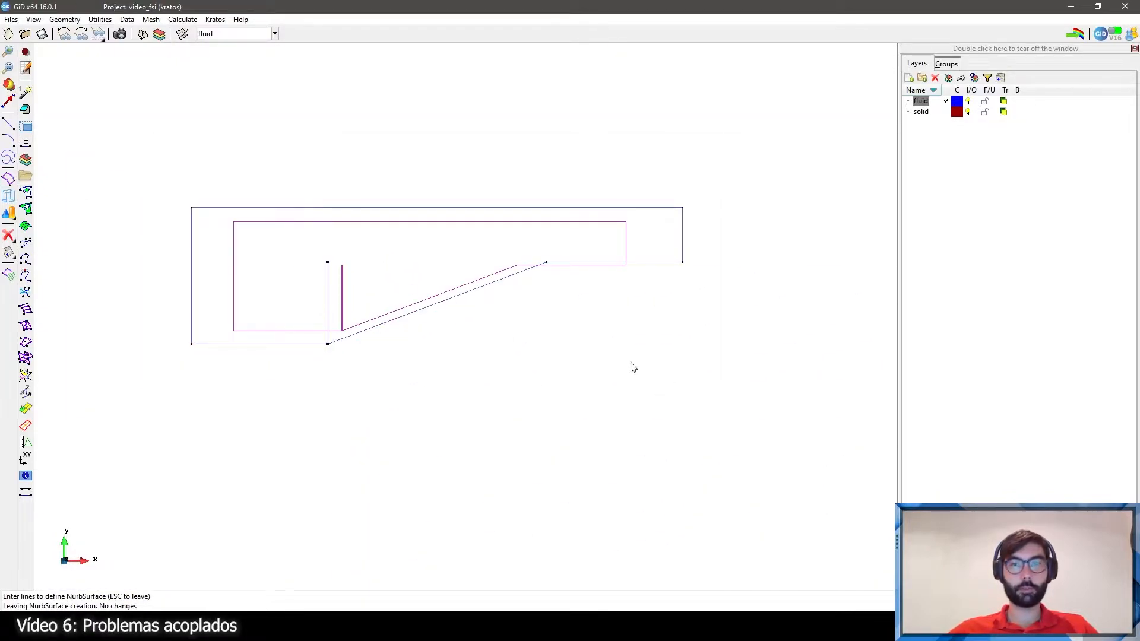
Step: Check the fluid surface in the filled render modes, return to the normal line display, and save the project
{"action": "left_click", "coordinate": [505, 633]}
{"action": "scroll", "coordinate": [330, 301], "scroll_direction": "up", "scroll_amount": 5}
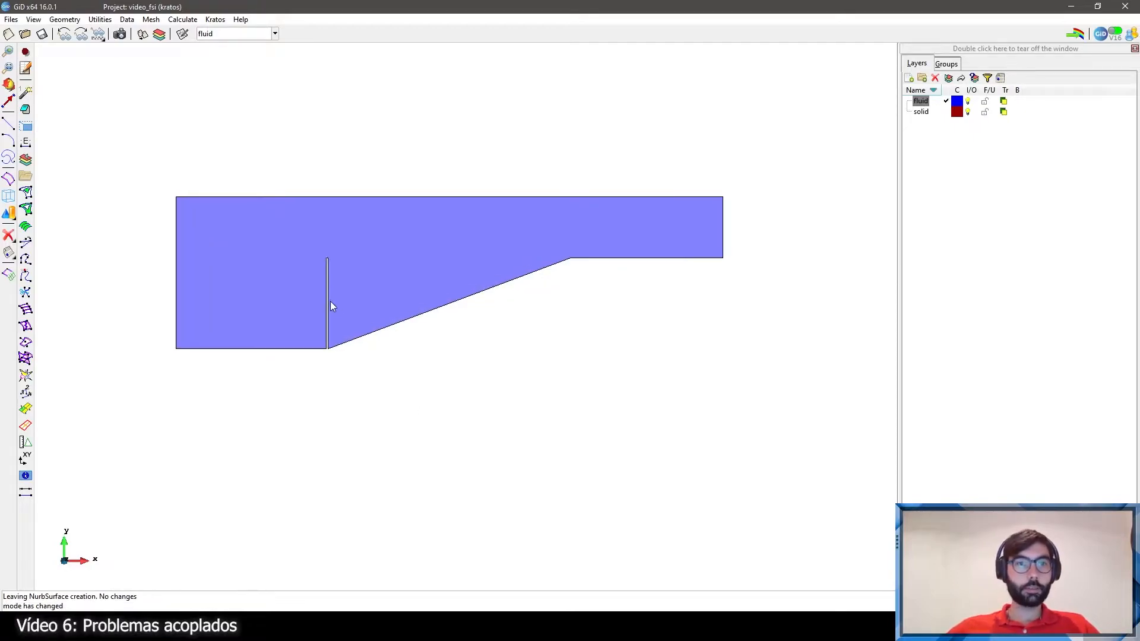
{"action": "scroll", "coordinate": [357, 327], "scroll_direction": "down", "scroll_amount": 2}
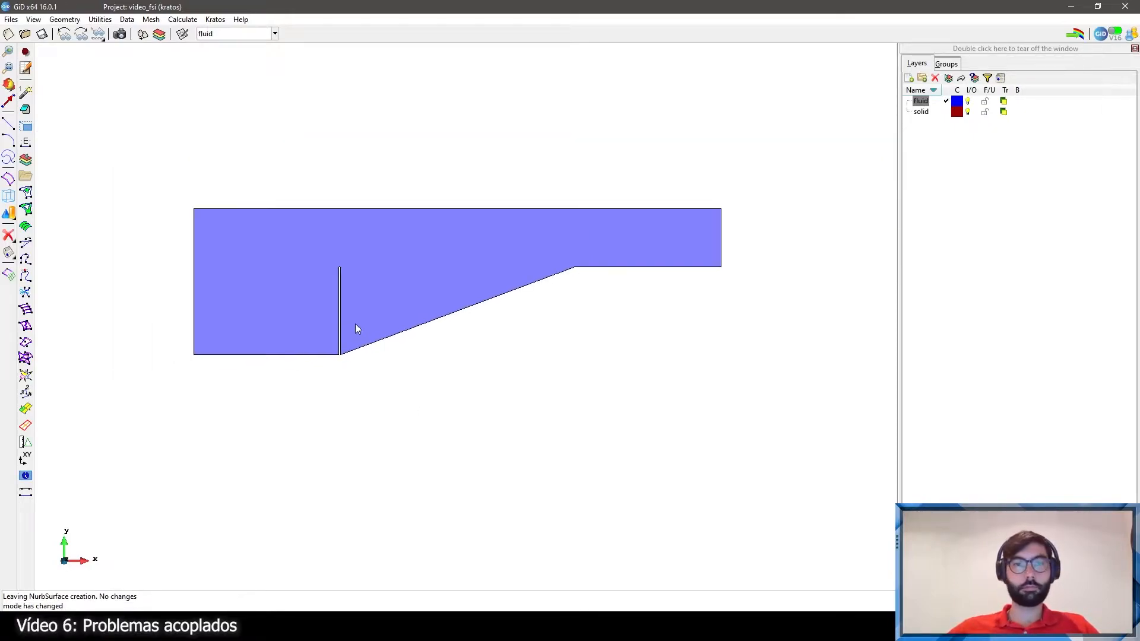
{"action": "left_click", "coordinate": [505, 633]}
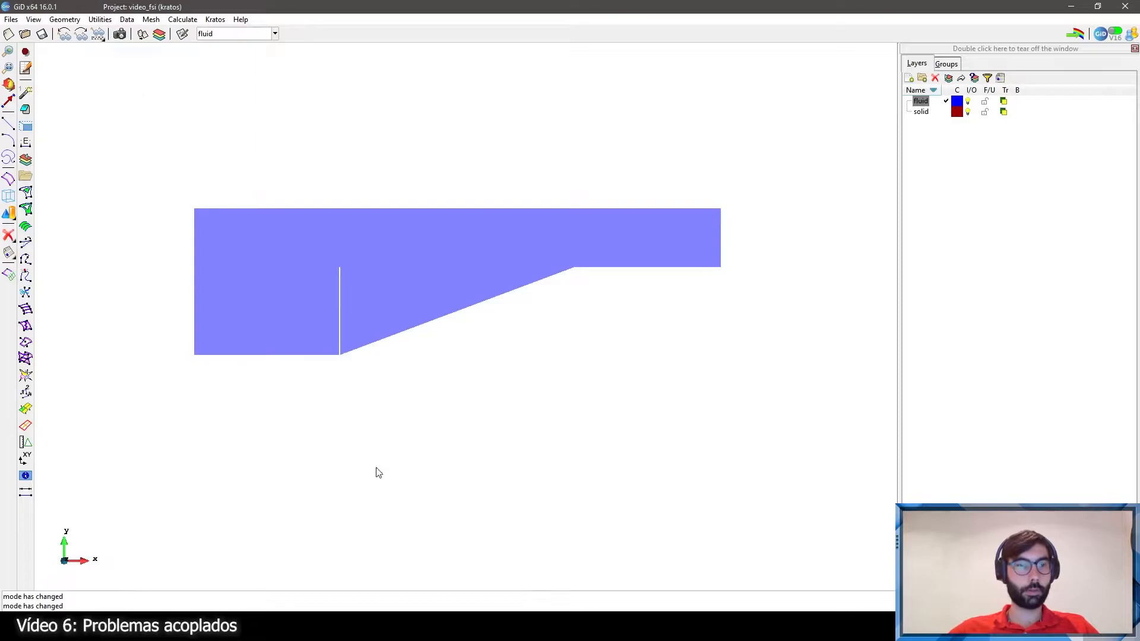
{"action": "left_click", "coordinate": [142, 89]}
{"action": "left_click", "coordinate": [41, 36]}
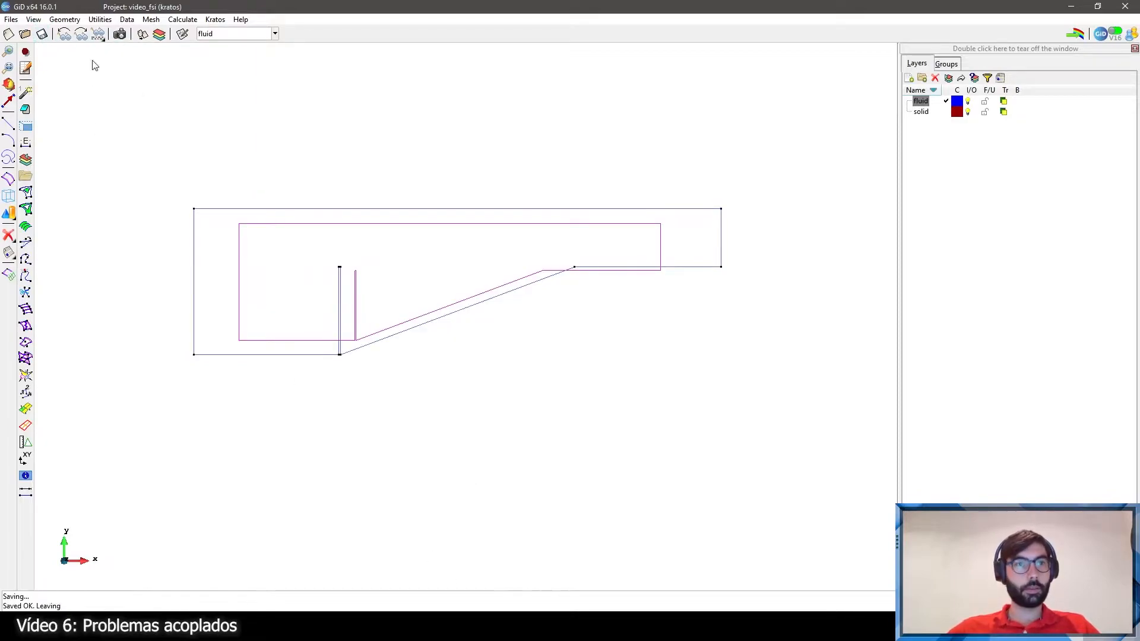
Step: Make solid the active layer and trace the flap's closed outline with lines through its four existing corner points
{"action": "scroll", "coordinate": [289, 261], "scroll_direction": "up", "scroll_amount": 2}
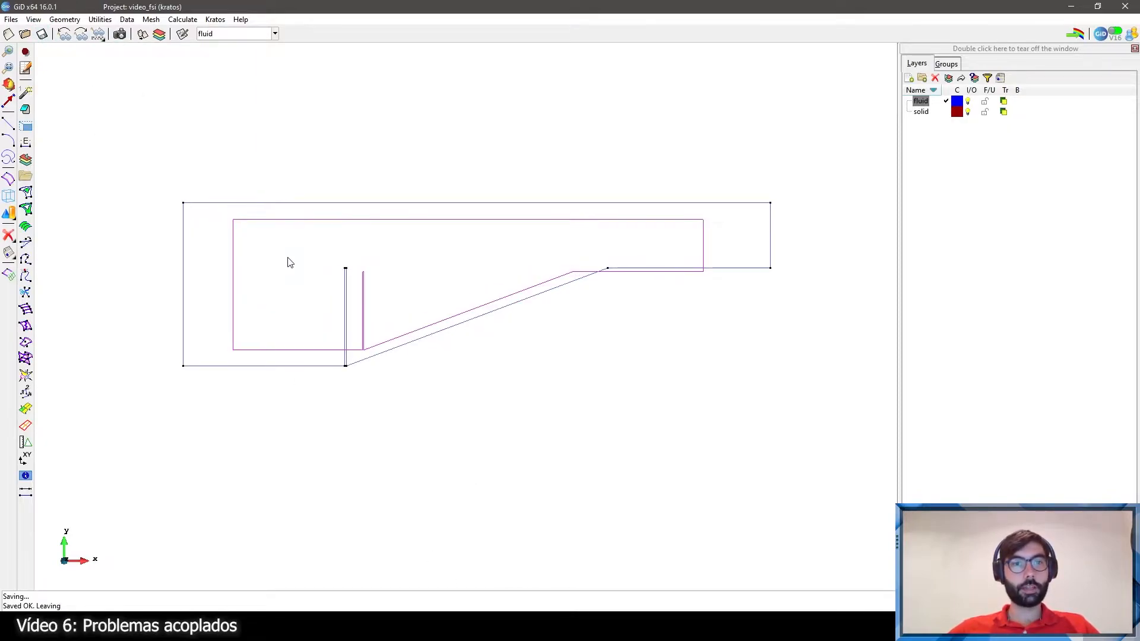
{"action": "left_click", "coordinate": [921, 112]}
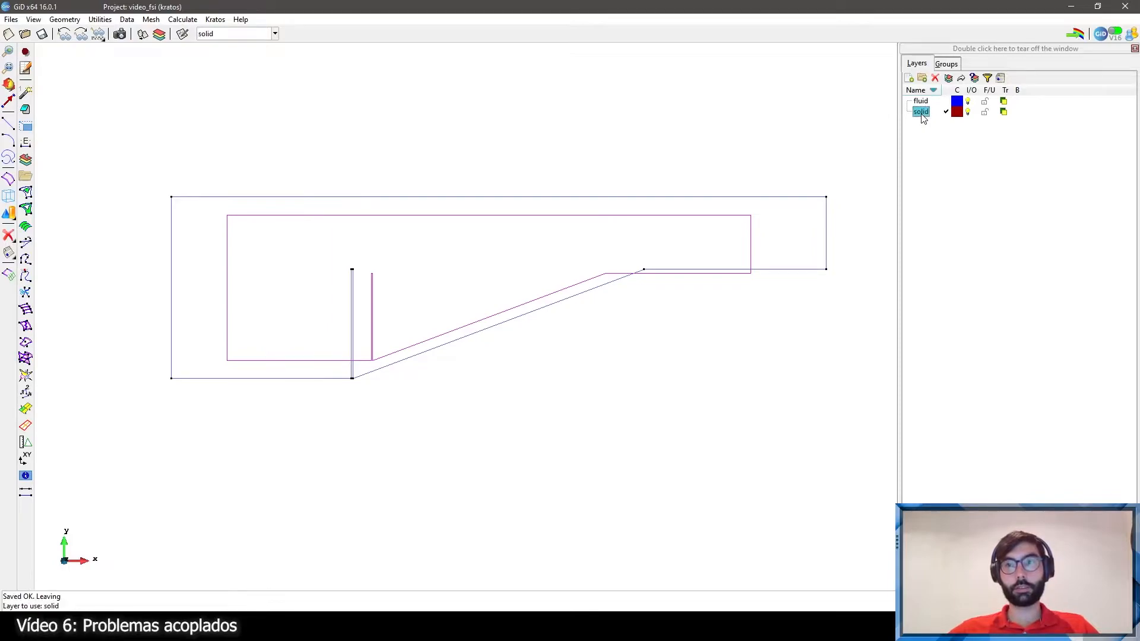
{"action": "scroll", "coordinate": [325, 336], "scroll_direction": "up", "scroll_amount": 5}
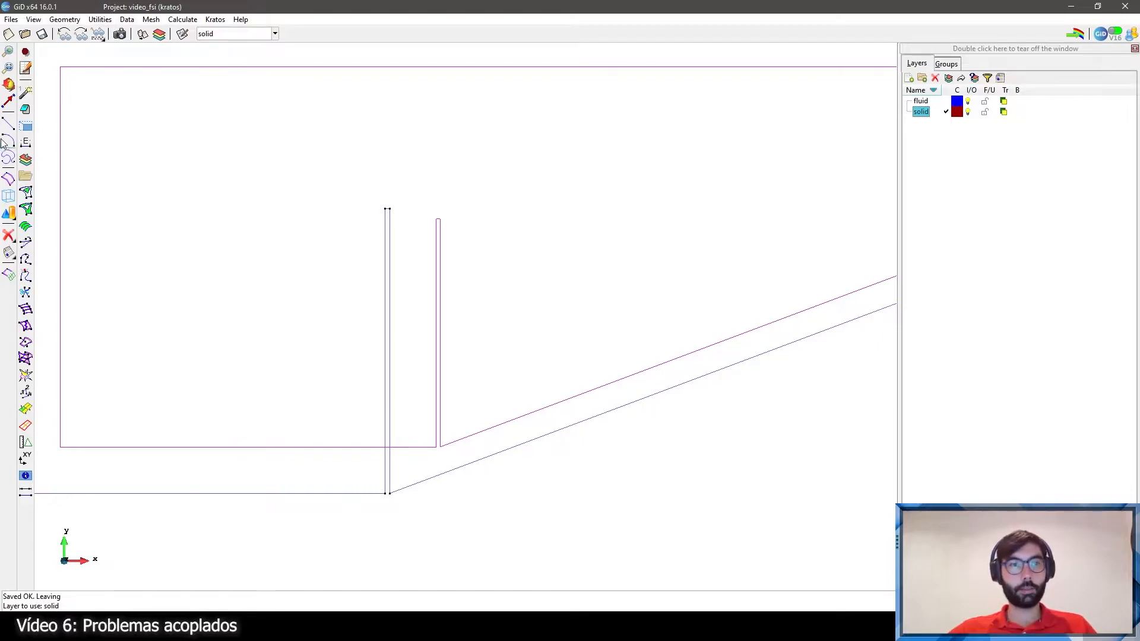
{"action": "left_click", "coordinate": [8, 123]}
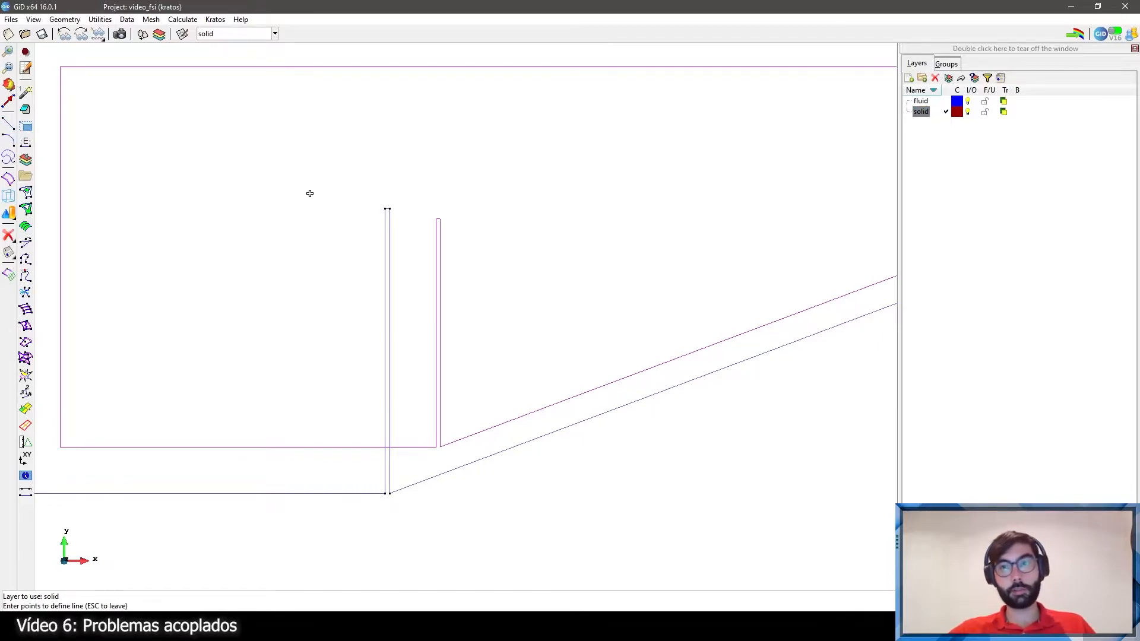
{"action": "scroll", "coordinate": [356, 202], "scroll_direction": "up", "scroll_amount": 2}
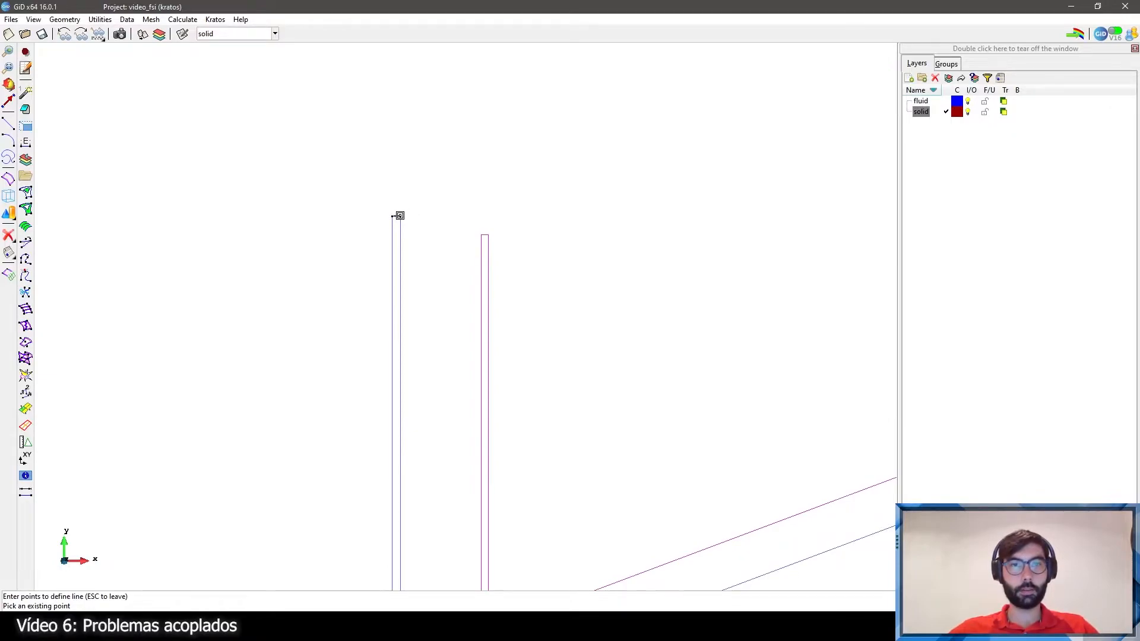
{"action": "scroll", "coordinate": [445, 168], "scroll_direction": "down", "scroll_amount": 2}
{"action": "scroll", "coordinate": [425, 431], "scroll_direction": "up", "scroll_amount": 5}
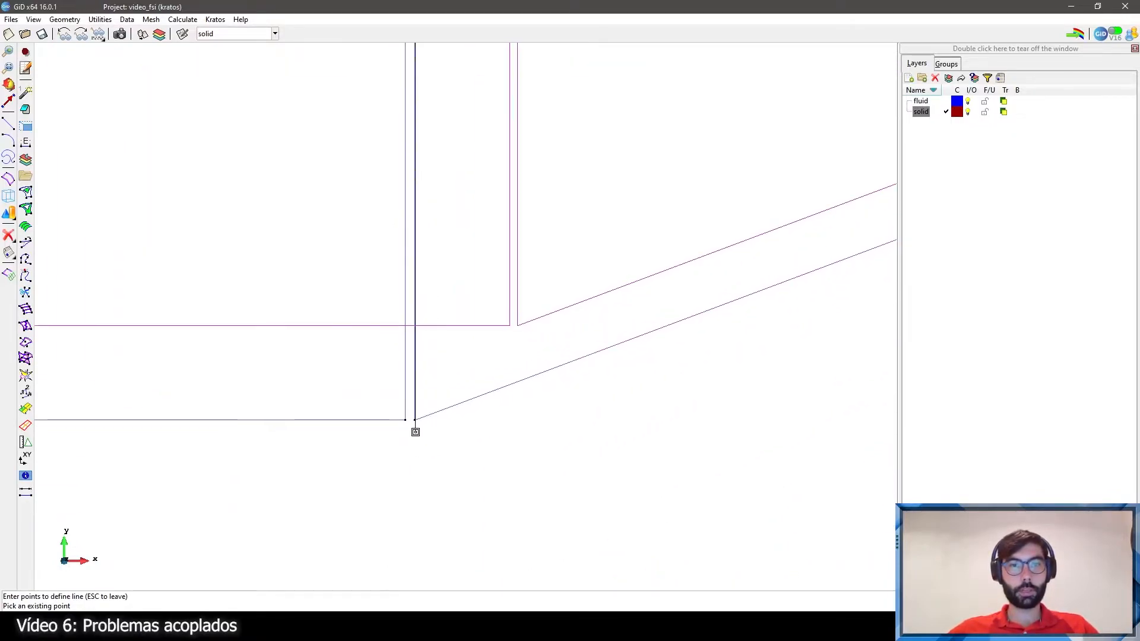
{"action": "left_click", "coordinate": [399, 413]}
{"action": "scroll", "coordinate": [397, 428], "scroll_direction": "down", "scroll_amount": 4}
{"action": "scroll", "coordinate": [390, 121], "scroll_direction": "up", "scroll_amount": 2}
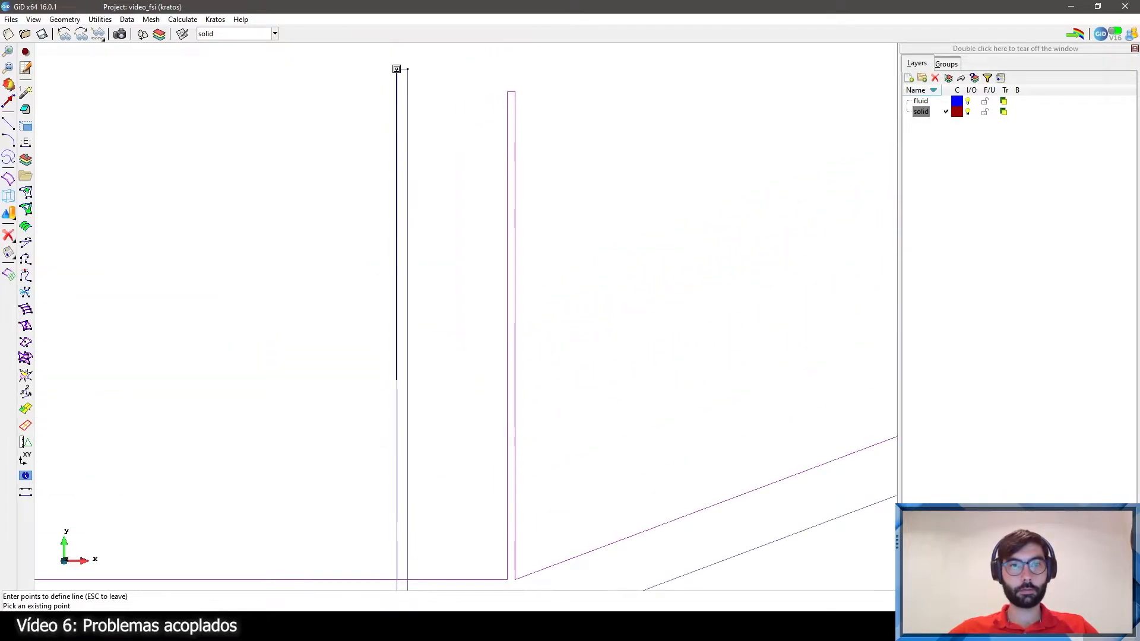
{"action": "left_click", "coordinate": [399, 69]}
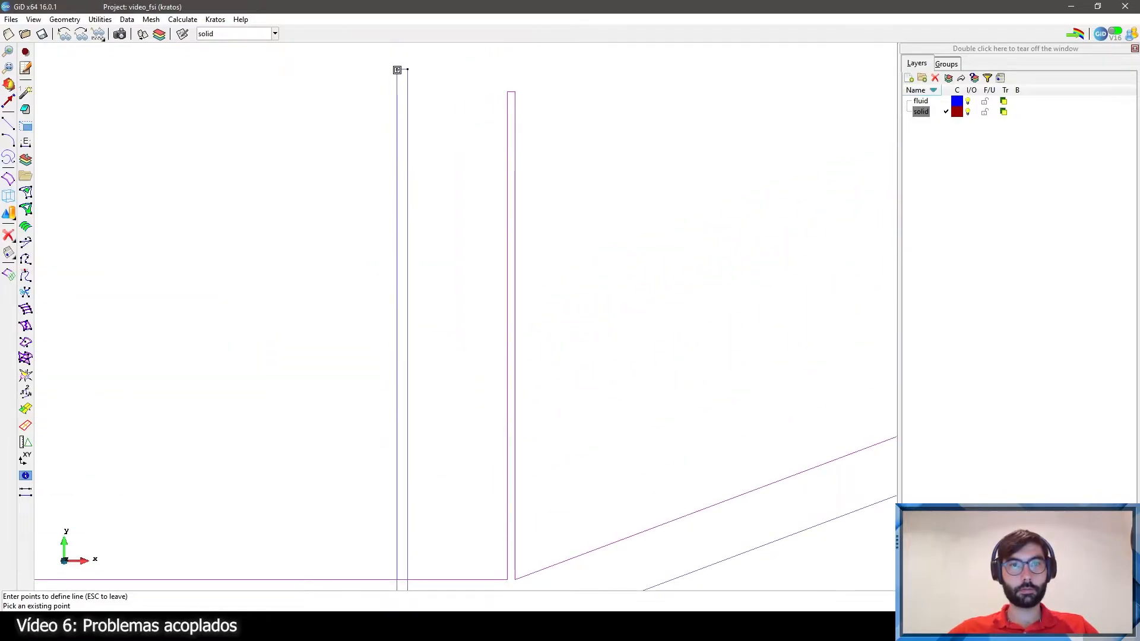
{"action": "key", "text": "Escape"}
Step: Hide the fluid layer to examine the flap outline in the solid layer, and show the fluid layer again
{"action": "left_click", "coordinate": [968, 103]}
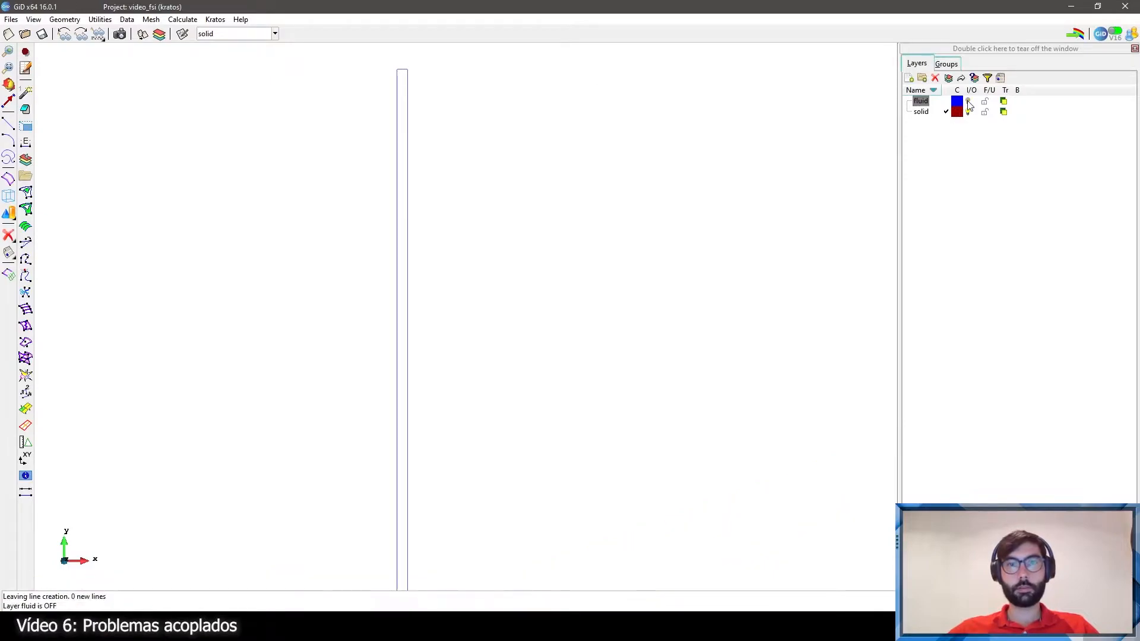
{"action": "scroll", "coordinate": [475, 378], "scroll_direction": "down", "scroll_amount": 3}
{"action": "scroll", "coordinate": [484, 433], "scroll_direction": "down", "scroll_amount": 3}
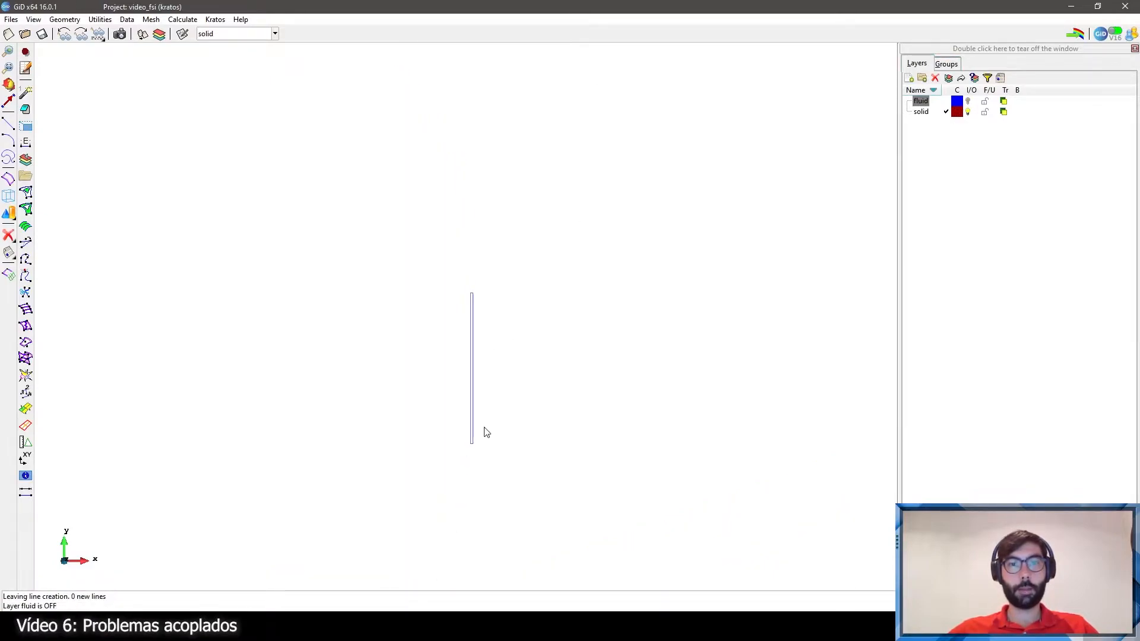
{"action": "scroll", "coordinate": [473, 460], "scroll_direction": "up", "scroll_amount": 5}
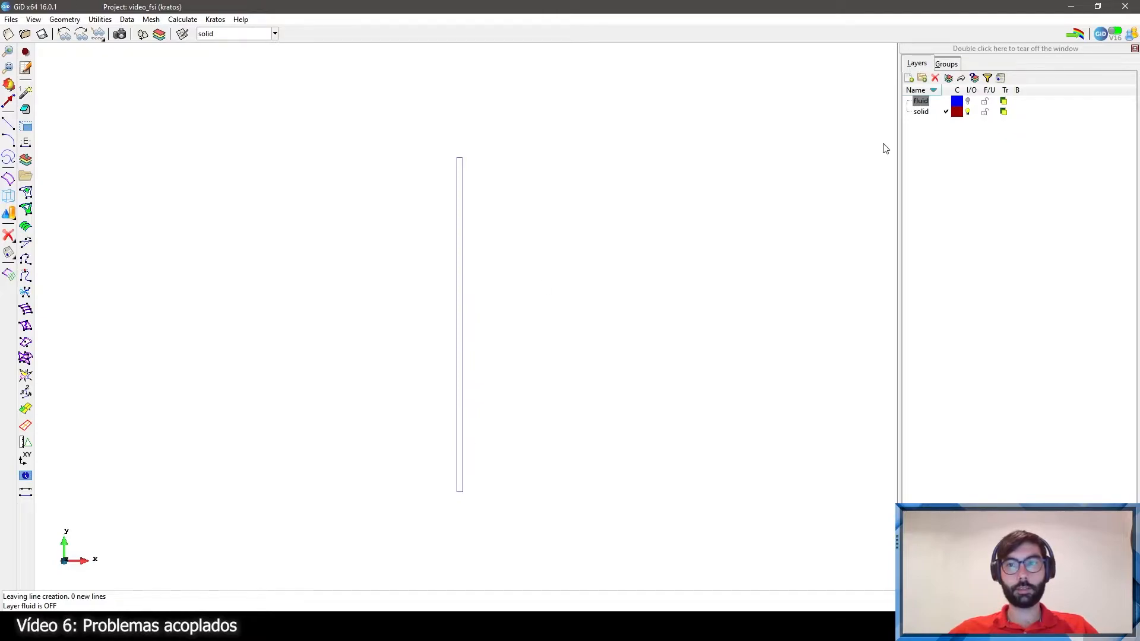
{"action": "left_click", "coordinate": [968, 102]}
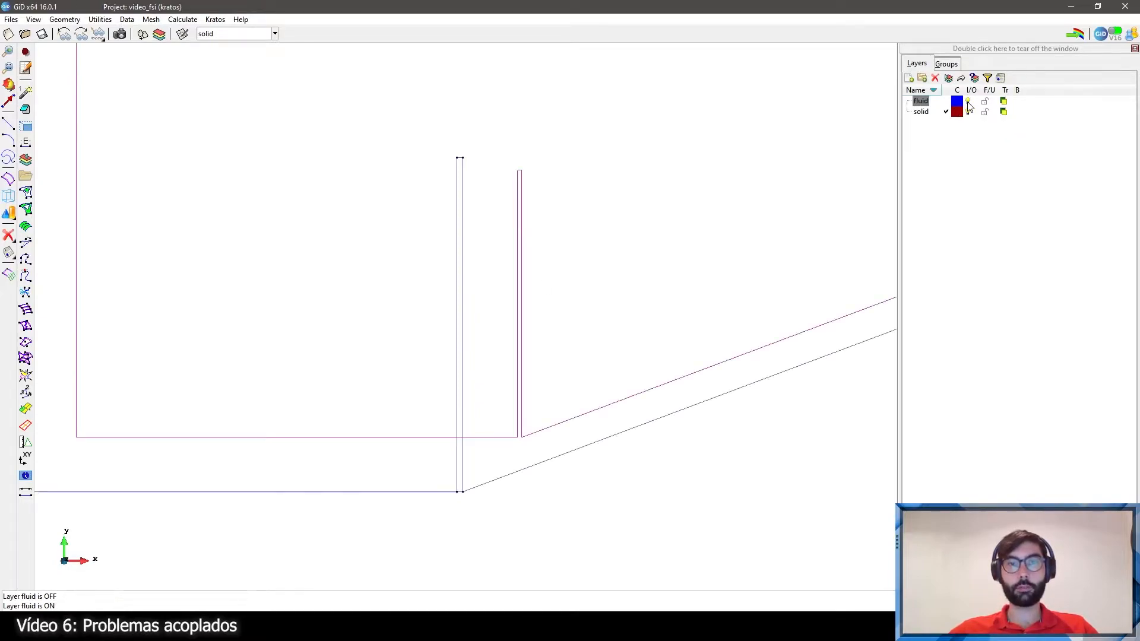
Step: Toggle the fluid and solid layers' visibility to compare their outlines, leave both shown, and save the project
{"action": "left_click", "coordinate": [968, 103]}
{"action": "left_click", "coordinate": [968, 103]}
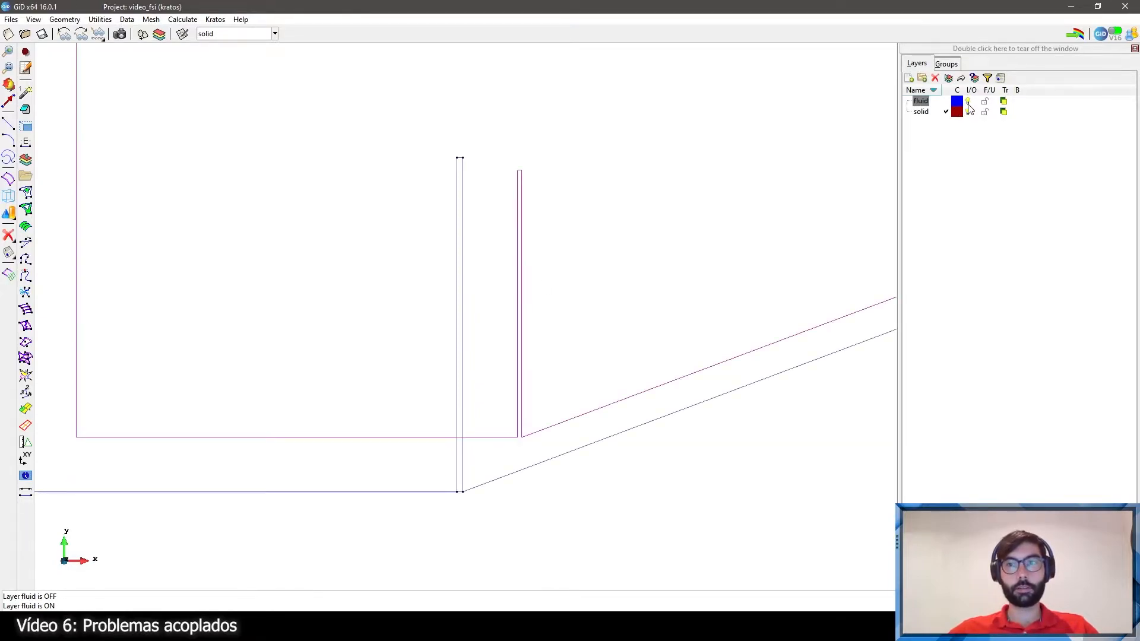
{"action": "left_click", "coordinate": [969, 112]}
{"action": "left_click", "coordinate": [968, 112]}
{"action": "left_click", "coordinate": [968, 102]}
{"action": "left_click", "coordinate": [968, 103]}
{"action": "scroll", "coordinate": [481, 374], "scroll_direction": "down", "scroll_amount": 5}
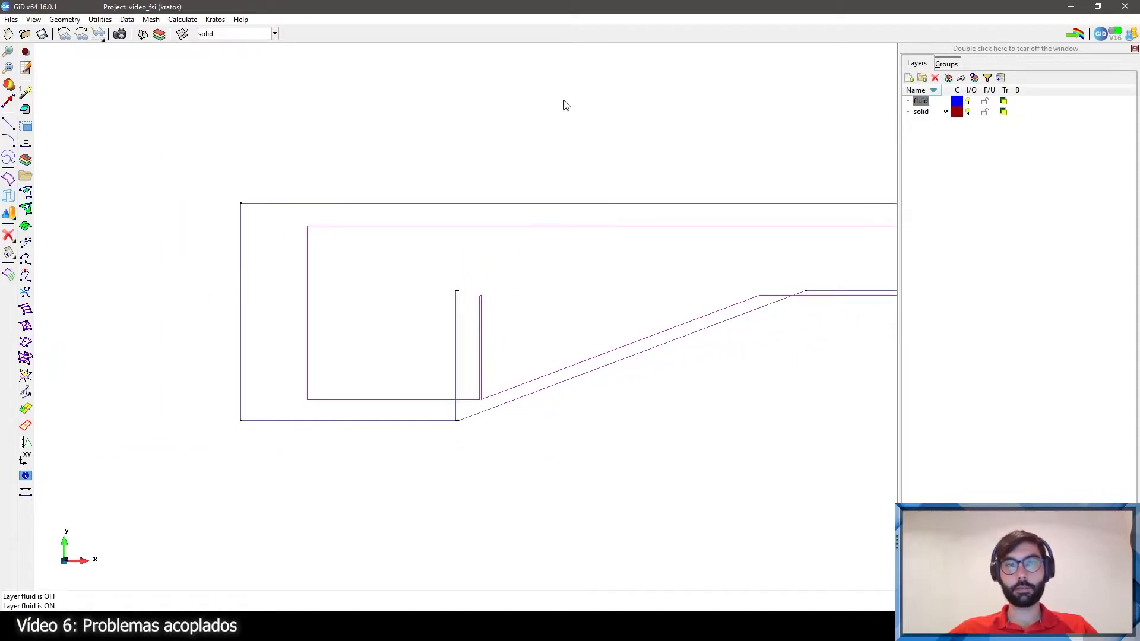
{"action": "left_click", "coordinate": [42, 34]}
Step: Hide the fluid layer, create the flap's NURBS surface from its outline in the solid layer, and save the project
{"action": "left_click", "coordinate": [967, 103]}
{"action": "scroll", "coordinate": [441, 429], "scroll_direction": "up", "scroll_amount": 2}
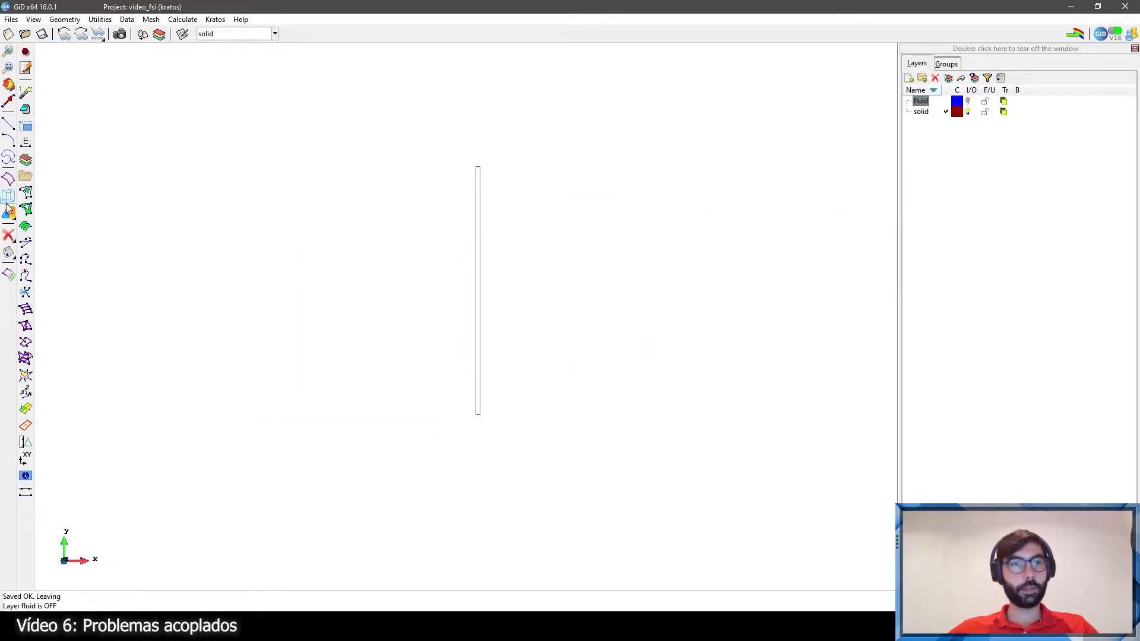
{"action": "left_click", "coordinate": [9, 179]}
{"action": "left_click_drag", "start_coordinate": [360, 123], "coordinate": [607, 518]}
{"action": "key", "text": "Escape"}
{"action": "key", "text": "Escape"}
{"action": "scroll", "coordinate": [484, 314], "scroll_direction": "up", "scroll_amount": 2}
{"action": "scroll", "coordinate": [427, 342], "scroll_direction": "down", "scroll_amount": 1}
{"action": "left_click", "coordinate": [41, 34]}
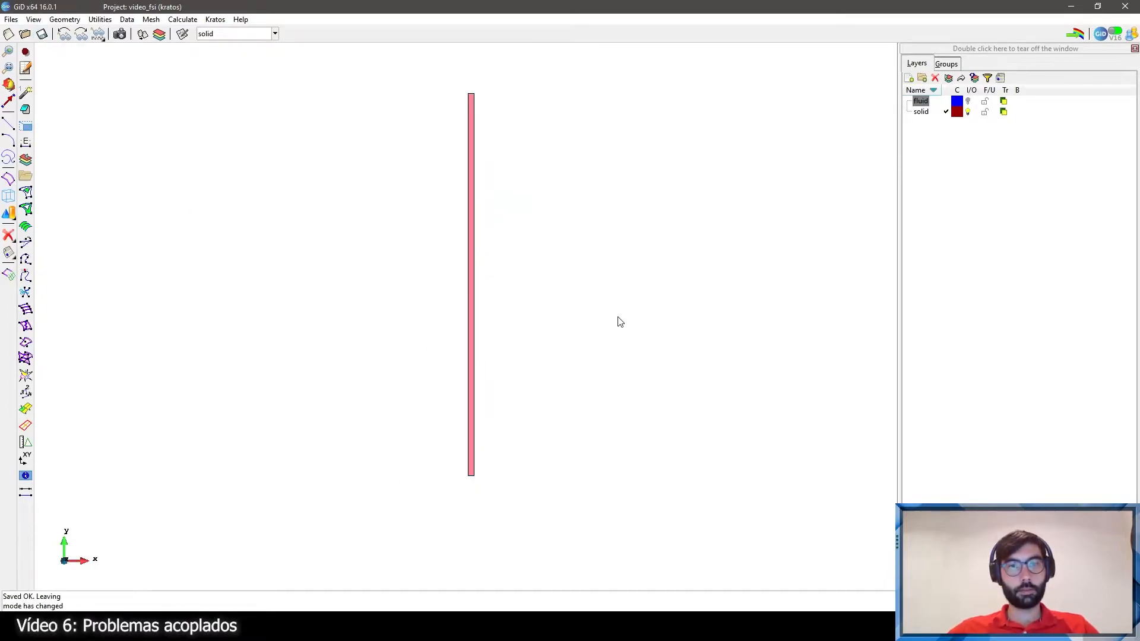
Step: Show the fluid layer again together with the flap and save the project
{"action": "left_click", "coordinate": [969, 102]}
{"action": "scroll", "coordinate": [465, 411], "scroll_direction": "down", "scroll_amount": 6}
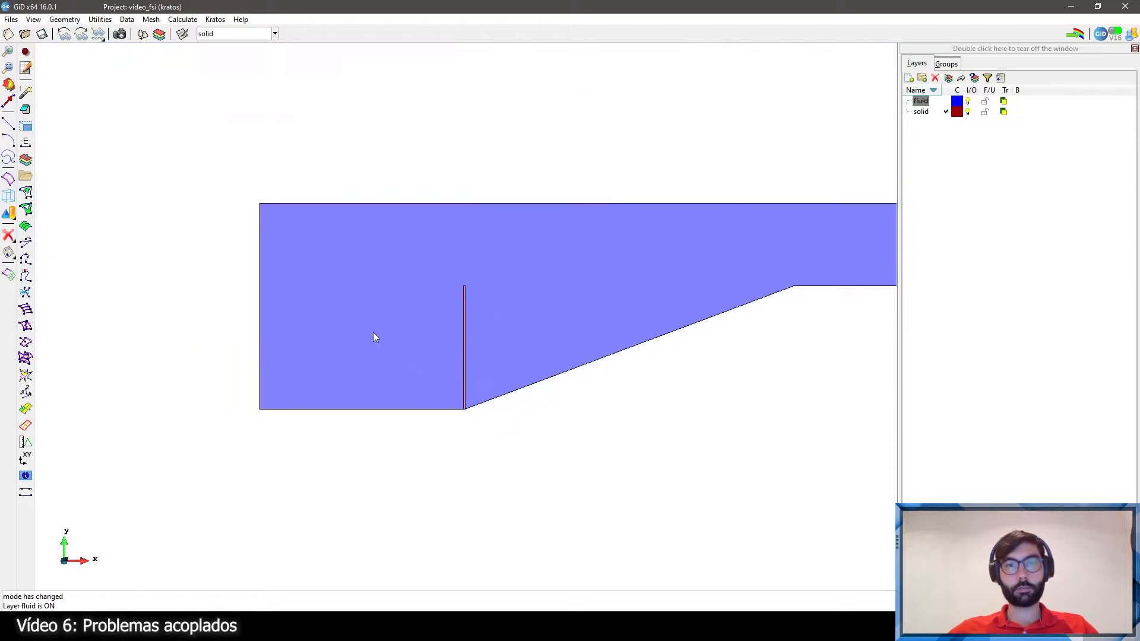
{"action": "left_click", "coordinate": [45, 35]}
{"action": "scroll", "coordinate": [391, 334], "scroll_direction": "up", "scroll_amount": 3}
{"action": "scroll", "coordinate": [557, 257], "scroll_direction": "down", "scroll_amount": 2}
{"action": "scroll", "coordinate": [632, 233], "scroll_direction": "up", "scroll_amount": 1}
{"action": "scroll", "coordinate": [734, 187], "scroll_direction": "up", "scroll_amount": 1}
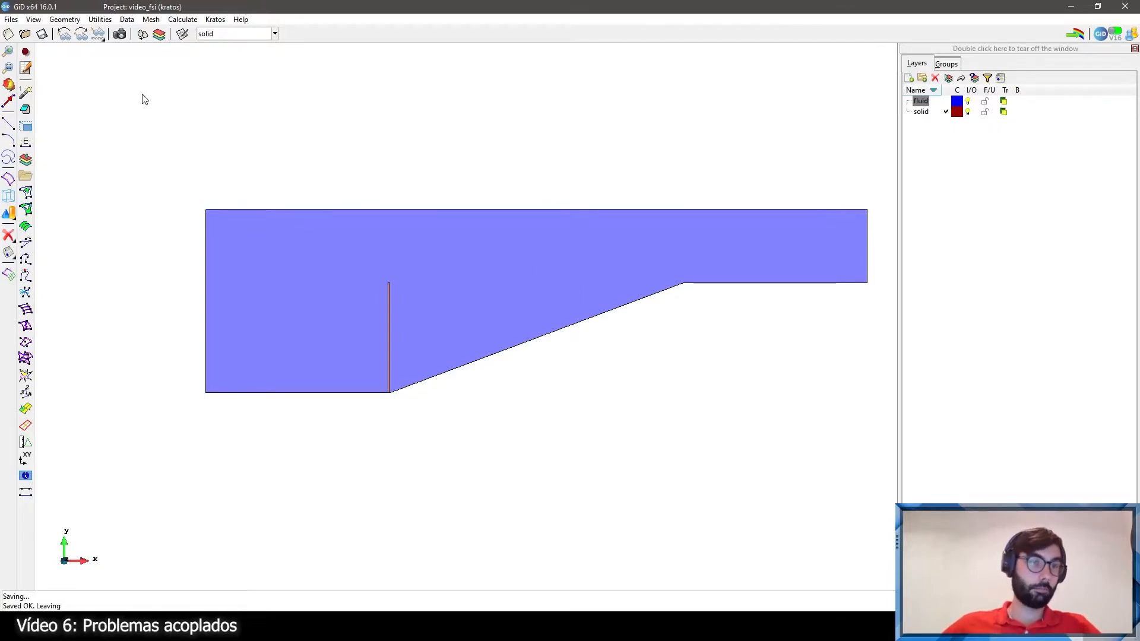
Step: Load the kratos problem type and choose the FSI application in 2D
{"action": "left_click", "coordinate": [127, 19]}
{"action": "mouse_move", "coordinate": [154, 31]}
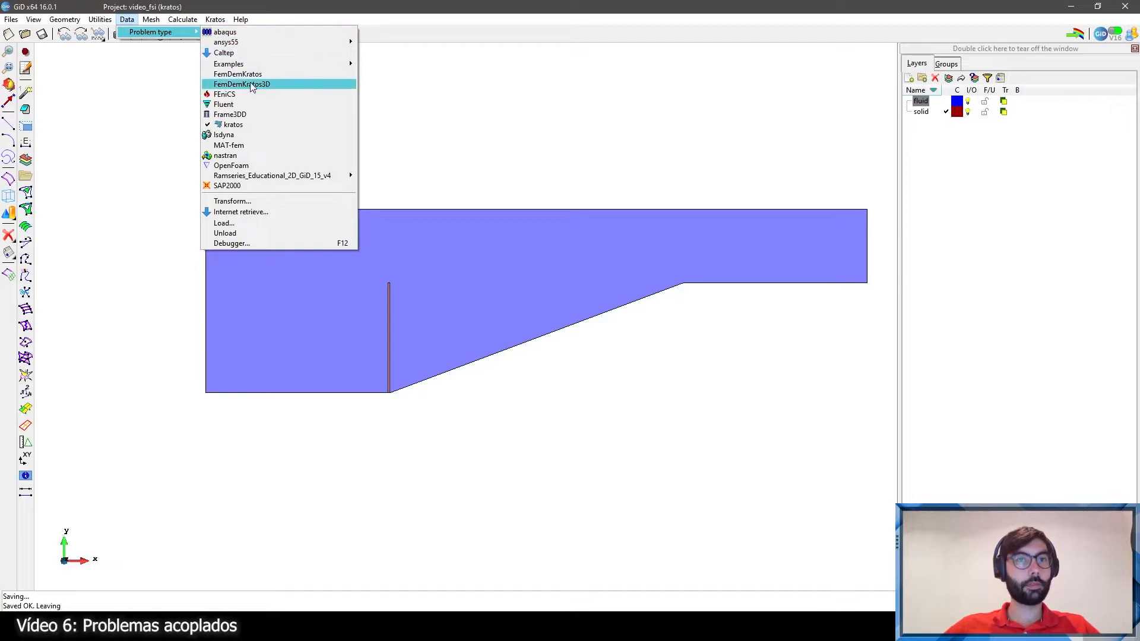
{"action": "left_click", "coordinate": [233, 124]}
{"action": "left_click", "coordinate": [553, 374]}
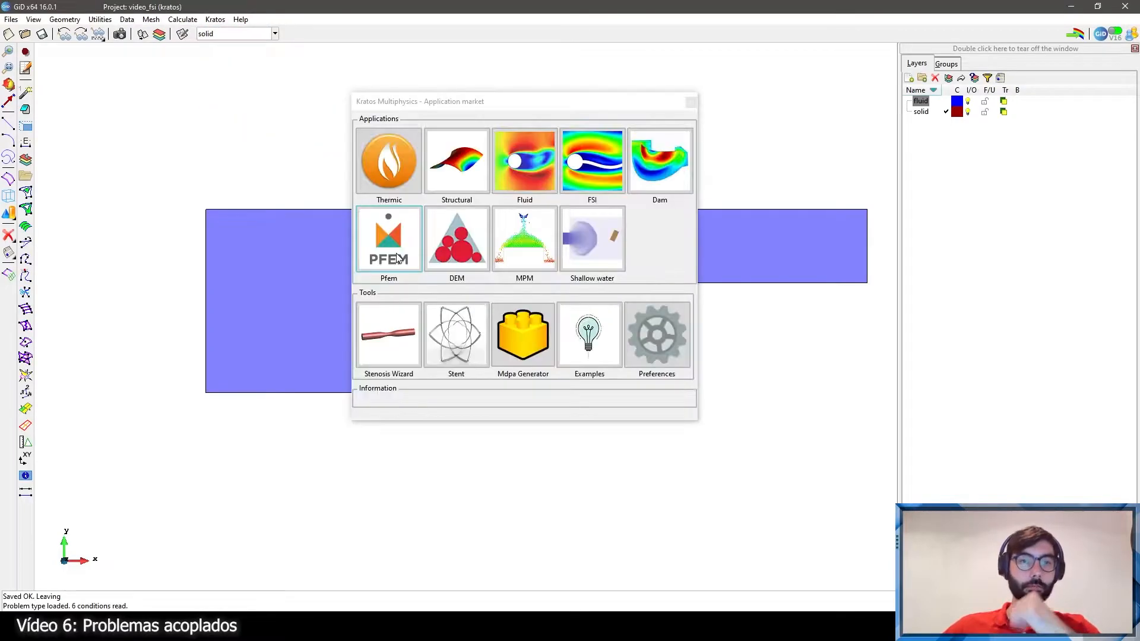
{"action": "left_click", "coordinate": [586, 167]}
{"action": "left_click", "coordinate": [407, 167]}
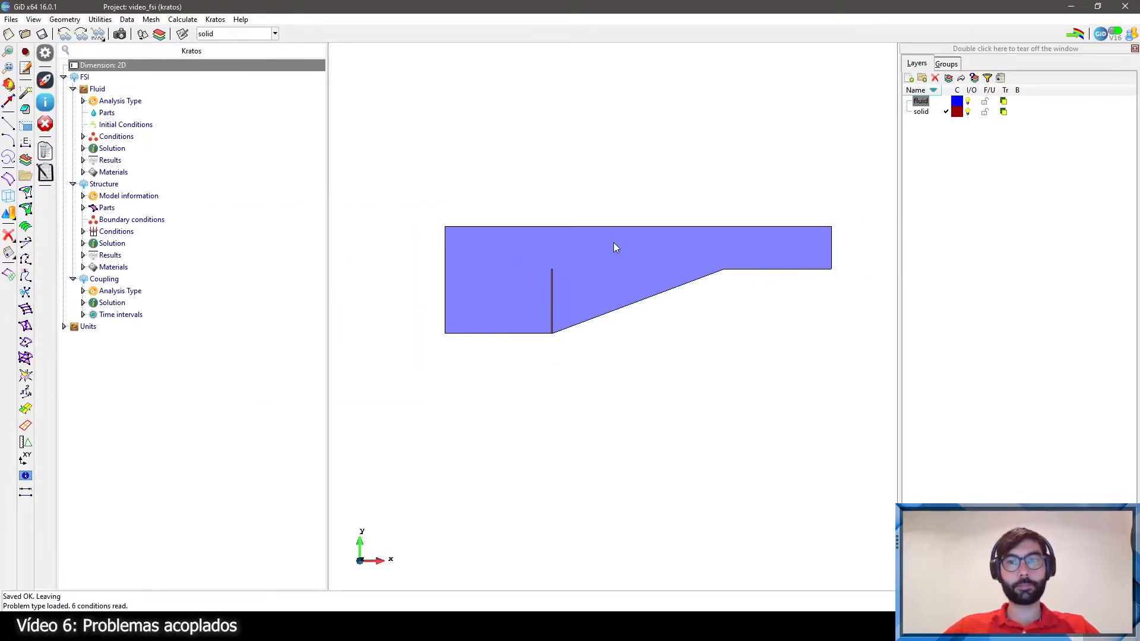
Step: Widen the drawing area by narrowing the layers area so the whole channel fits
{"action": "left_click_drag", "start_coordinate": [898, 184], "coordinate": [1005, 173]}
{"action": "scroll", "coordinate": [715, 184], "scroll_direction": "up", "scroll_amount": 1}
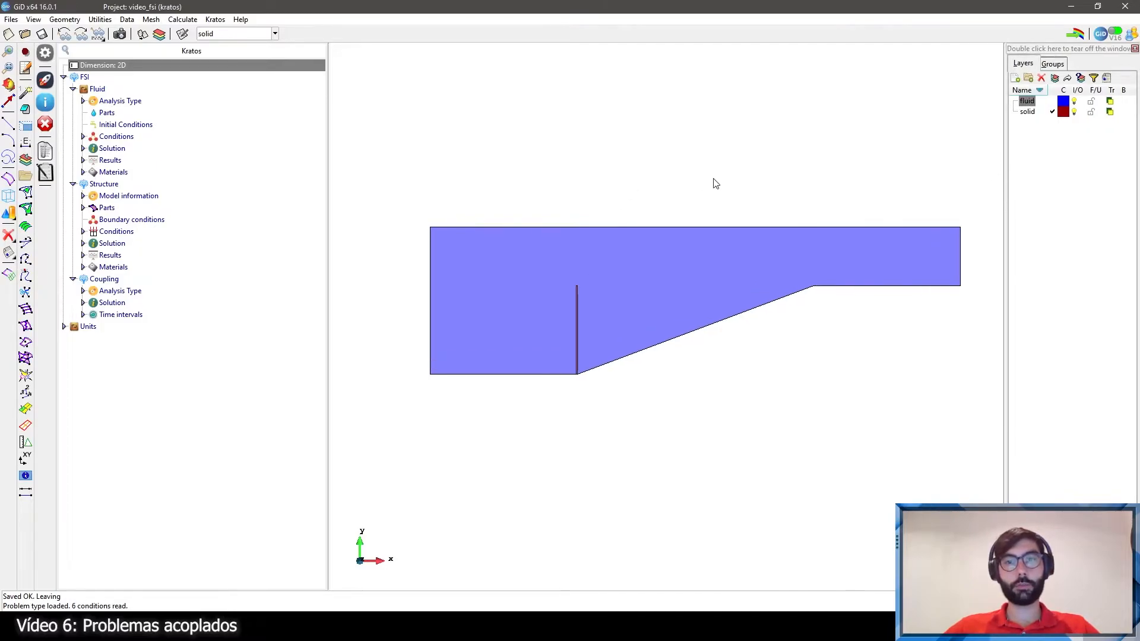
{"action": "scroll", "coordinate": [621, 295], "scroll_direction": "down", "scroll_amount": 1}
{"action": "scroll", "coordinate": [706, 279], "scroll_direction": "up", "scroll_amount": 1}
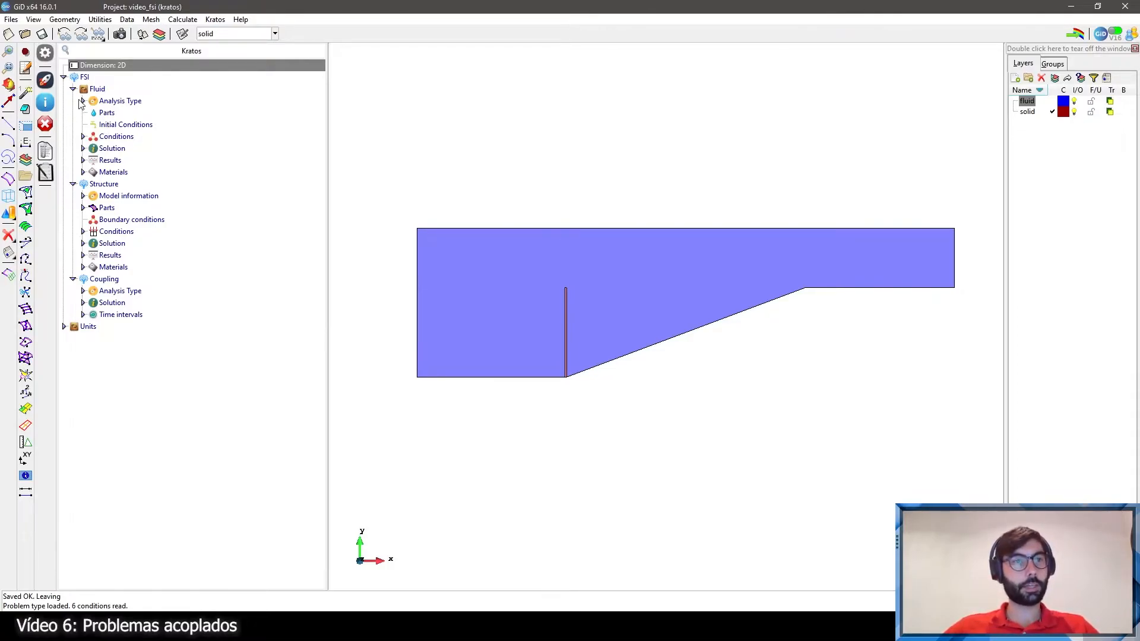
Step: Assign the channel surface as the fluid part with the Quasi-static VMS element and Newtonian fluid type
{"action": "left_click", "coordinate": [84, 101]}
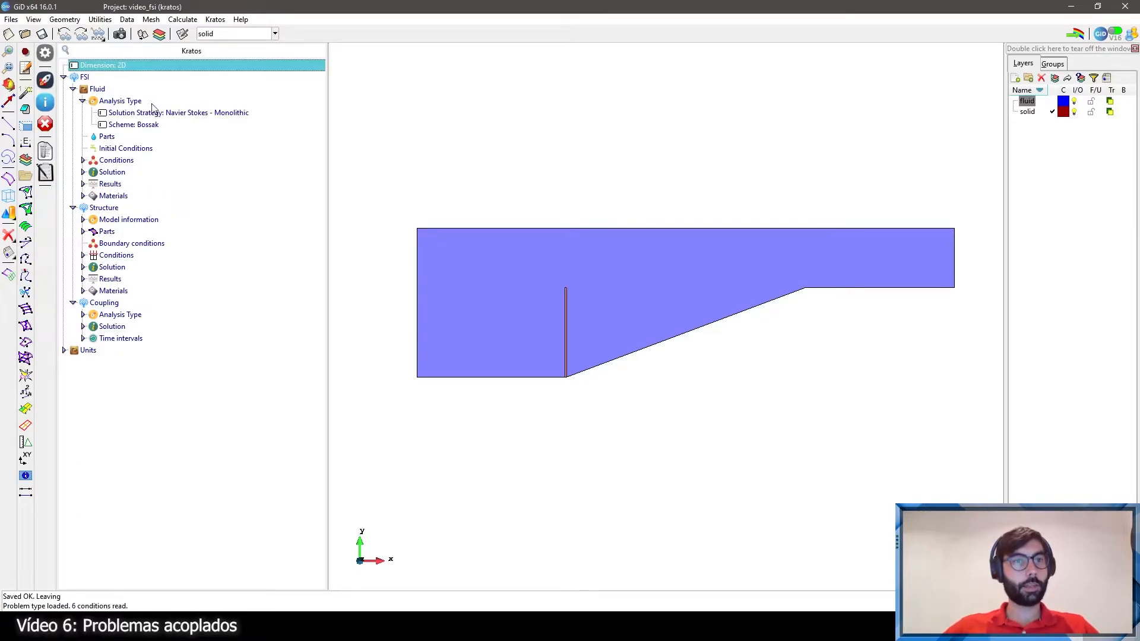
{"action": "left_click", "coordinate": [83, 101]}
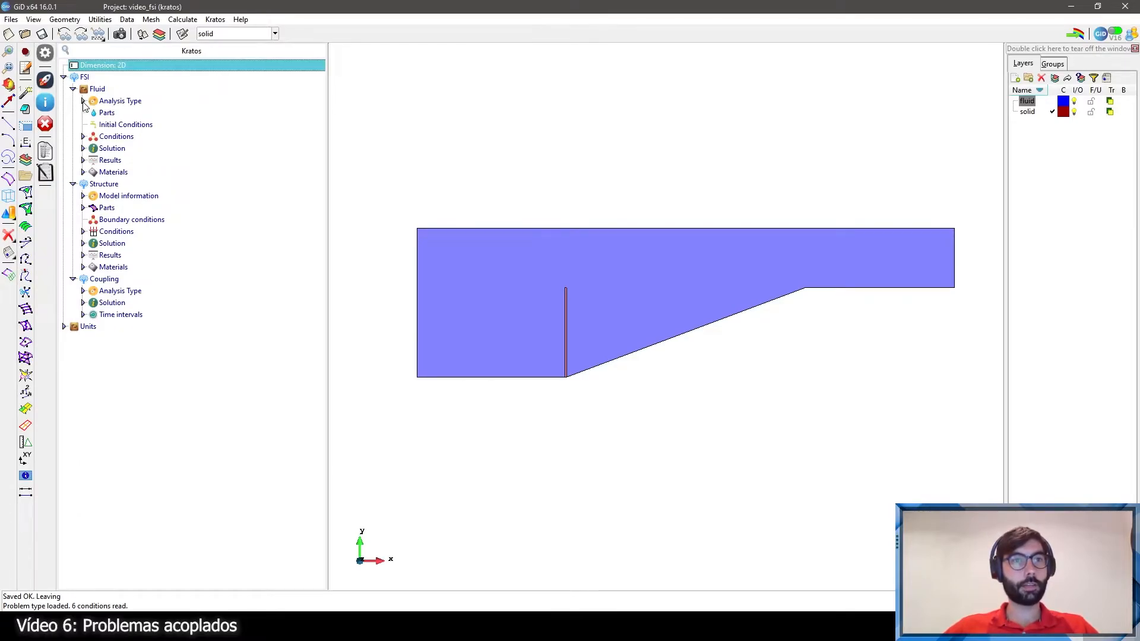
{"action": "double_click", "coordinate": [107, 114]}
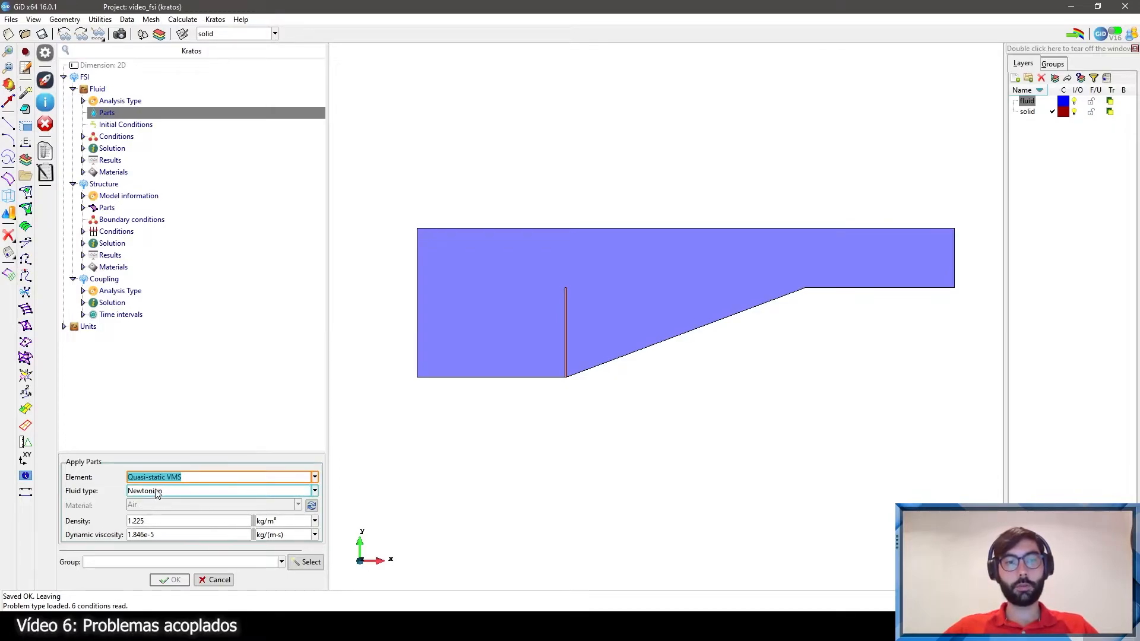
{"action": "left_click", "coordinate": [307, 564]}
{"action": "left_click", "coordinate": [475, 275]}
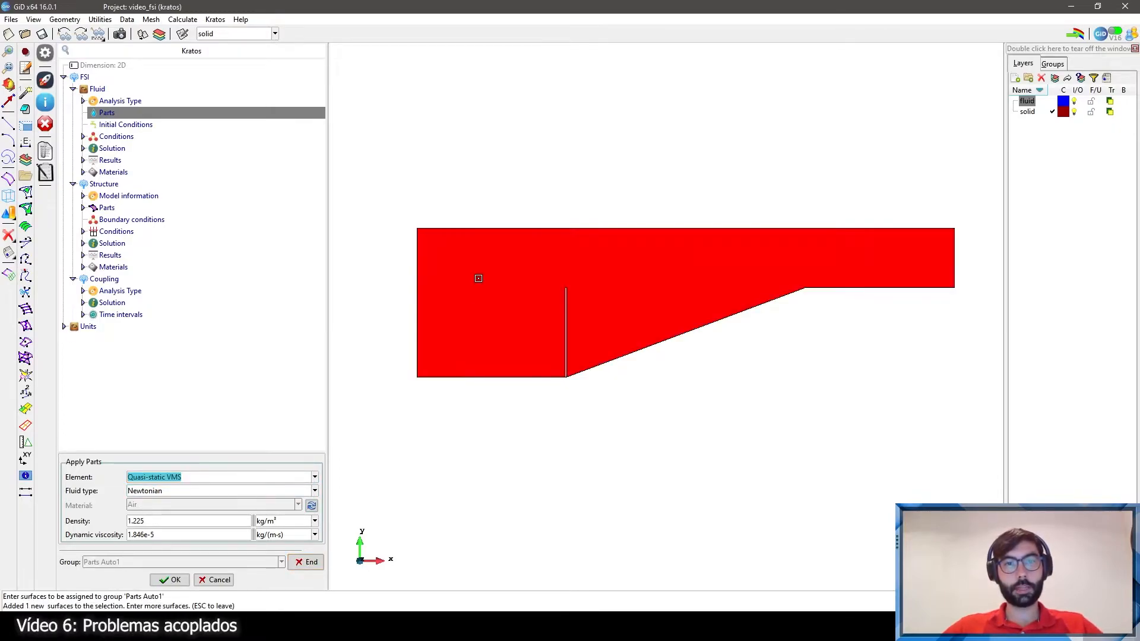
{"action": "key", "text": "Escape"}
{"action": "left_click", "coordinate": [176, 581]}
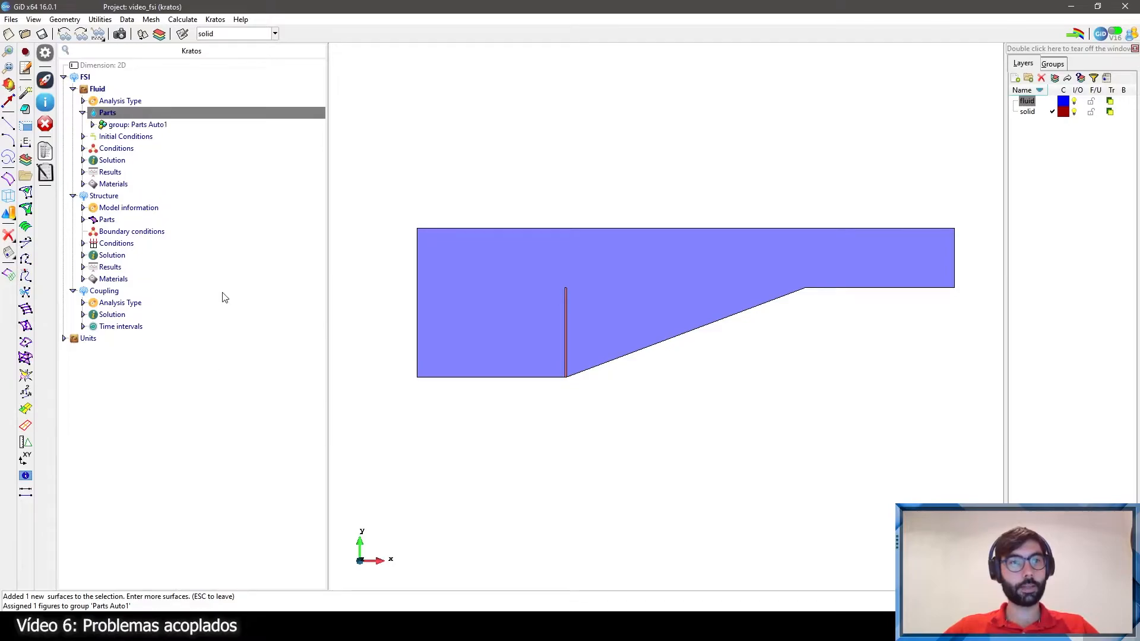
Step: Apply an automatic inlet velocity to the channel's left edge by function 0.1*t, directed inwards over the Total interval
{"action": "left_click", "coordinate": [83, 138]}
{"action": "left_click", "coordinate": [83, 138]}
{"action": "left_click", "coordinate": [84, 149]}
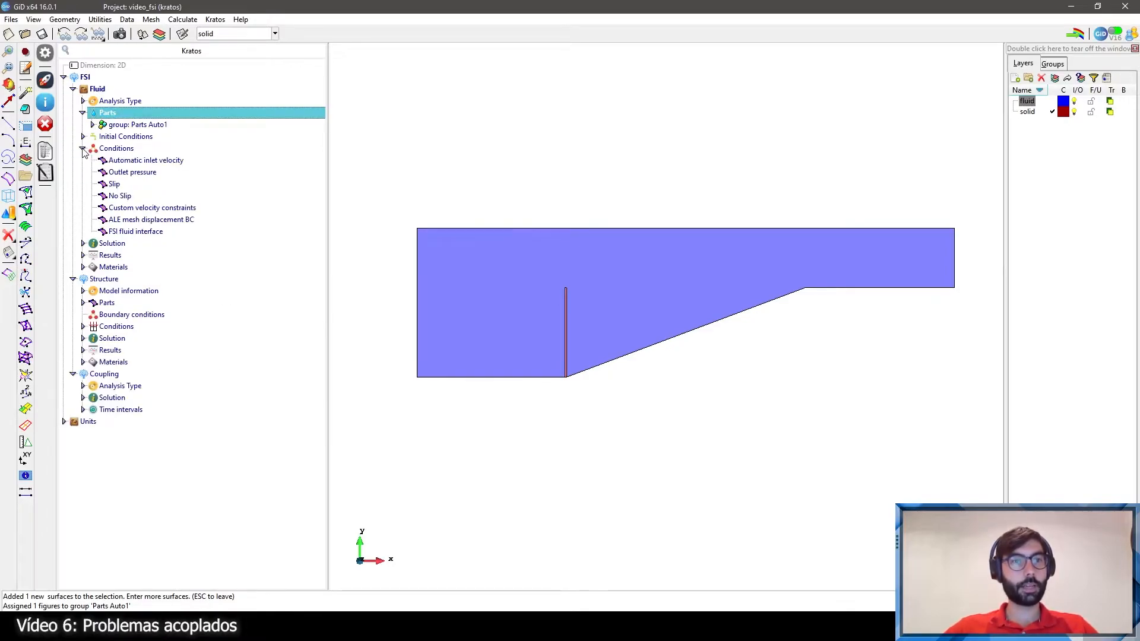
{"action": "left_click", "coordinate": [140, 162]}
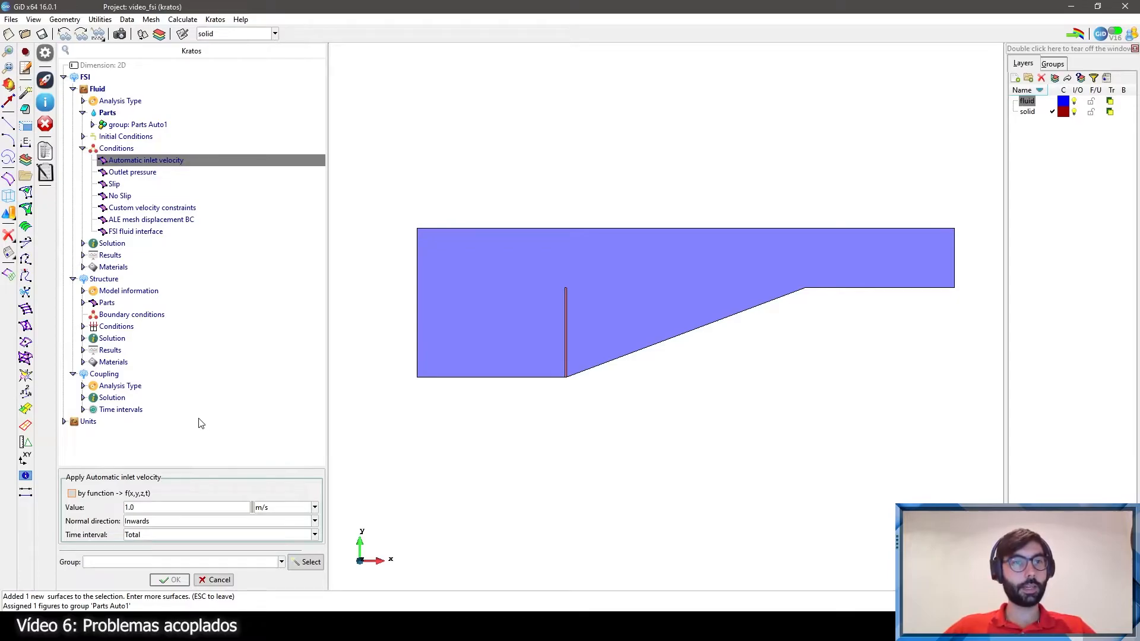
{"action": "left_click", "coordinate": [72, 493]}
{"action": "left_click", "coordinate": [138, 507]}
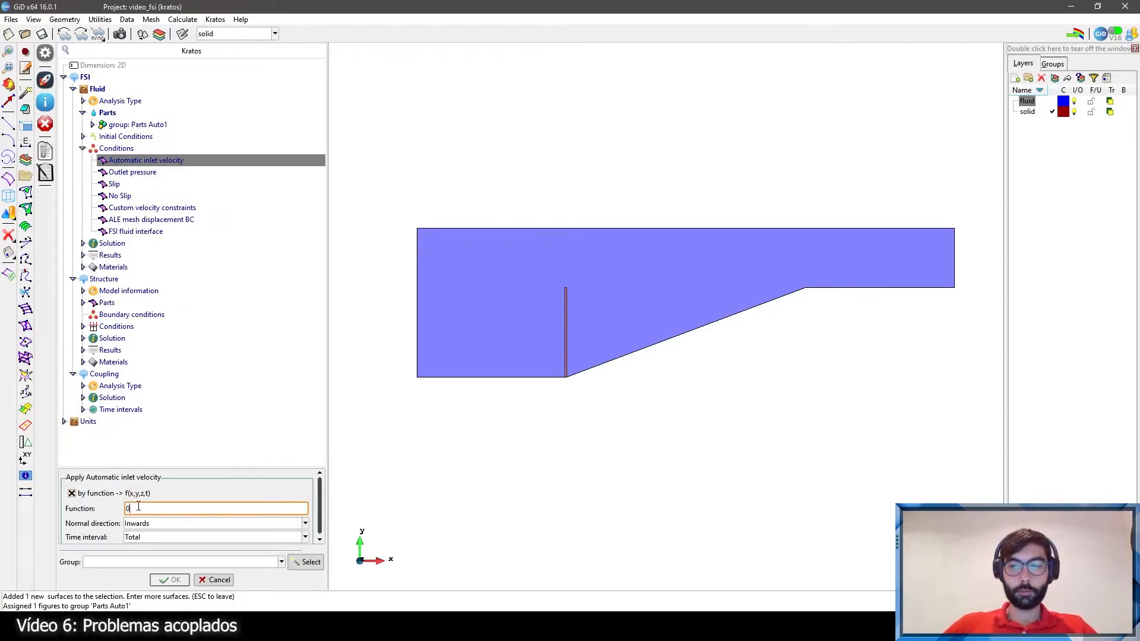
{"action": "type", "text": "0.1*t"}
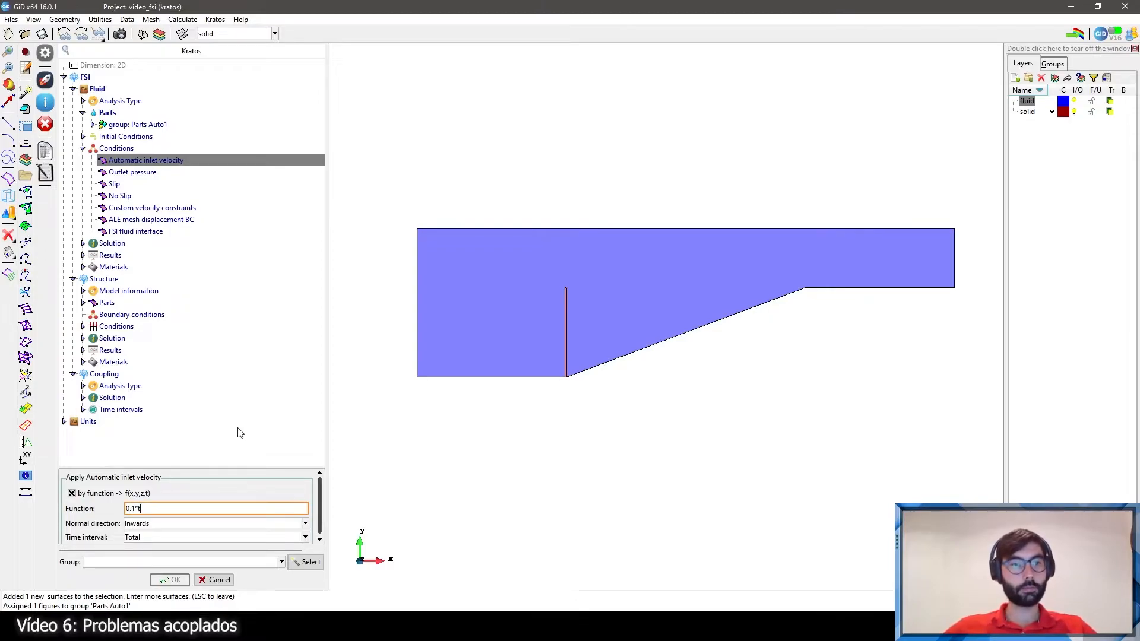
{"action": "left_click", "coordinate": [308, 563]}
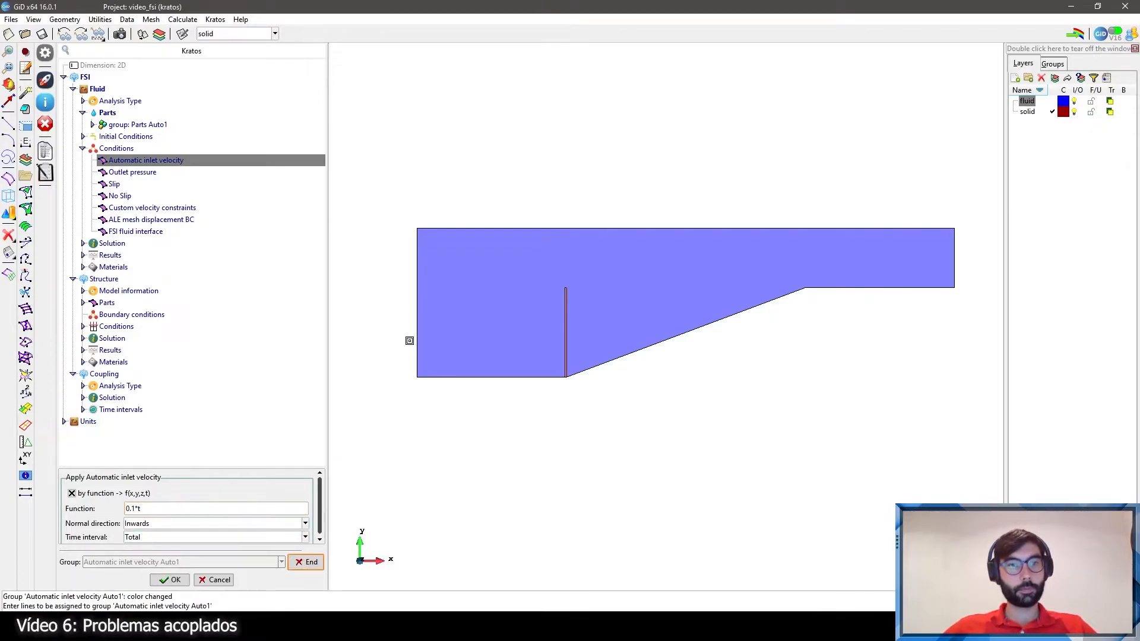
{"action": "left_click", "coordinate": [416, 309]}
{"action": "key", "text": "Escape"}
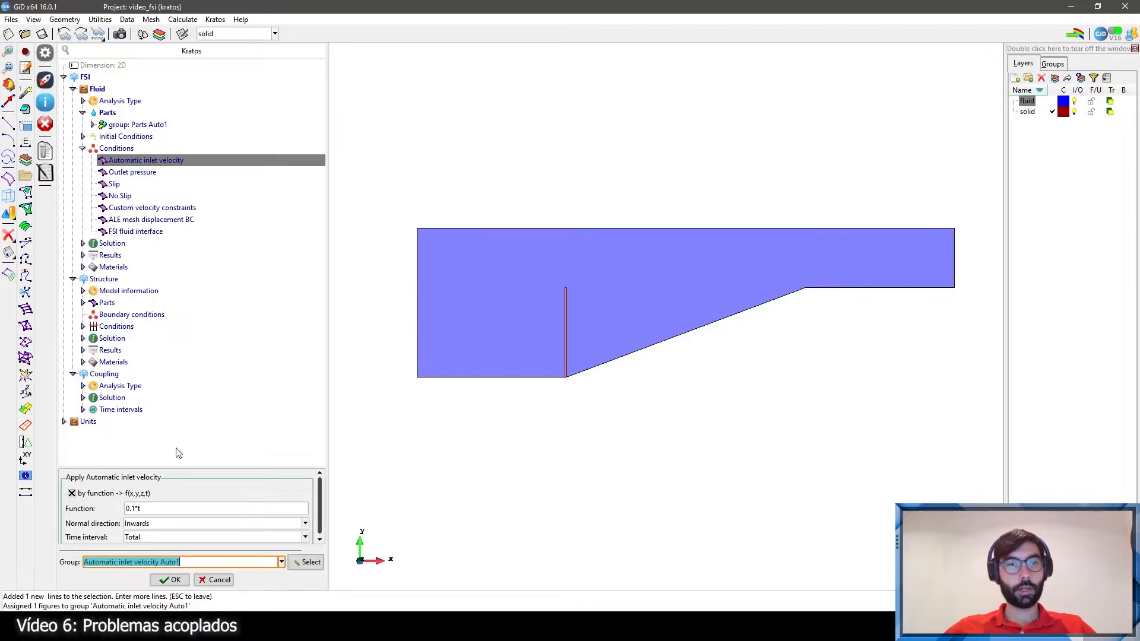
{"action": "left_click", "coordinate": [171, 580]}
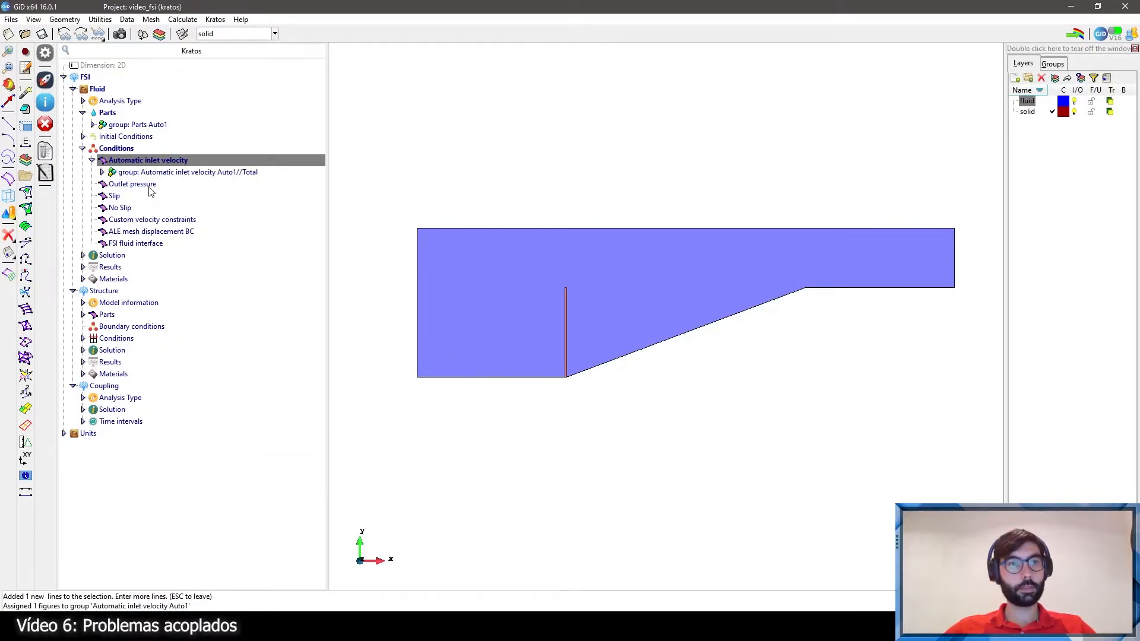
Step: Apply an outlet pressure of 0.0 Pa to the channel's right edge
{"action": "left_click", "coordinate": [131, 184]}
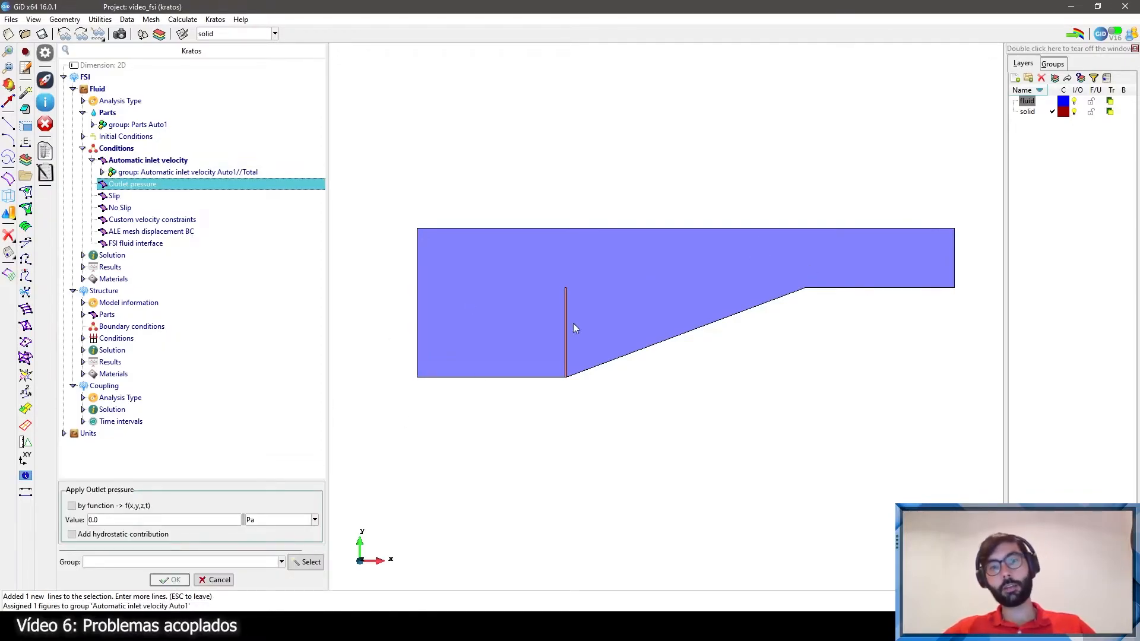
{"action": "left_click", "coordinate": [308, 561]}
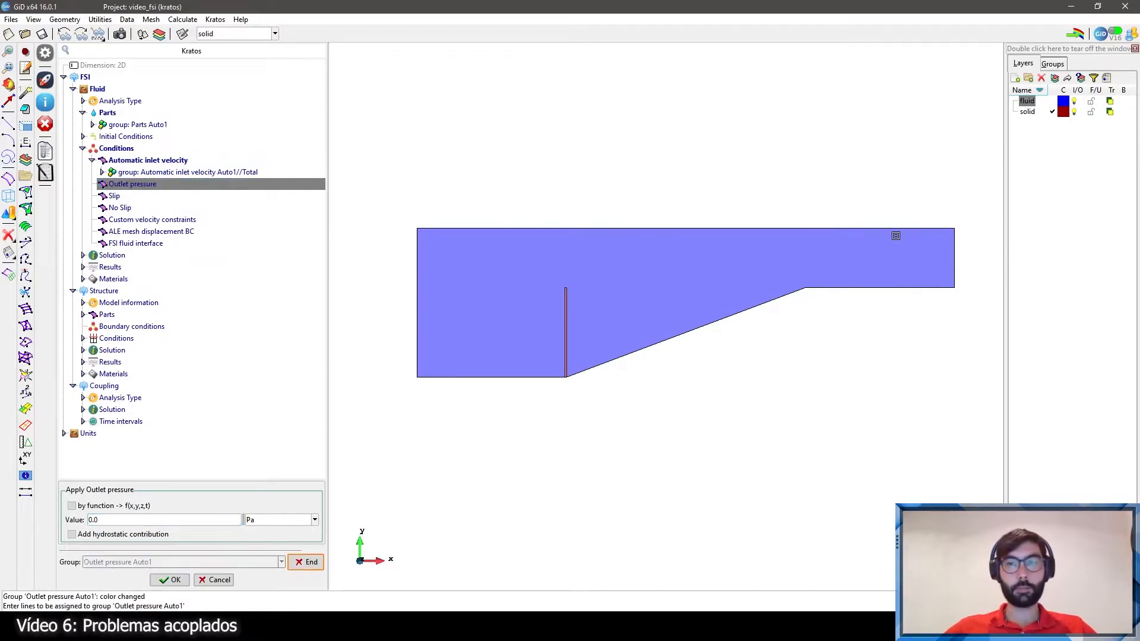
{"action": "left_click", "coordinate": [957, 250]}
{"action": "key", "text": "Escape"}
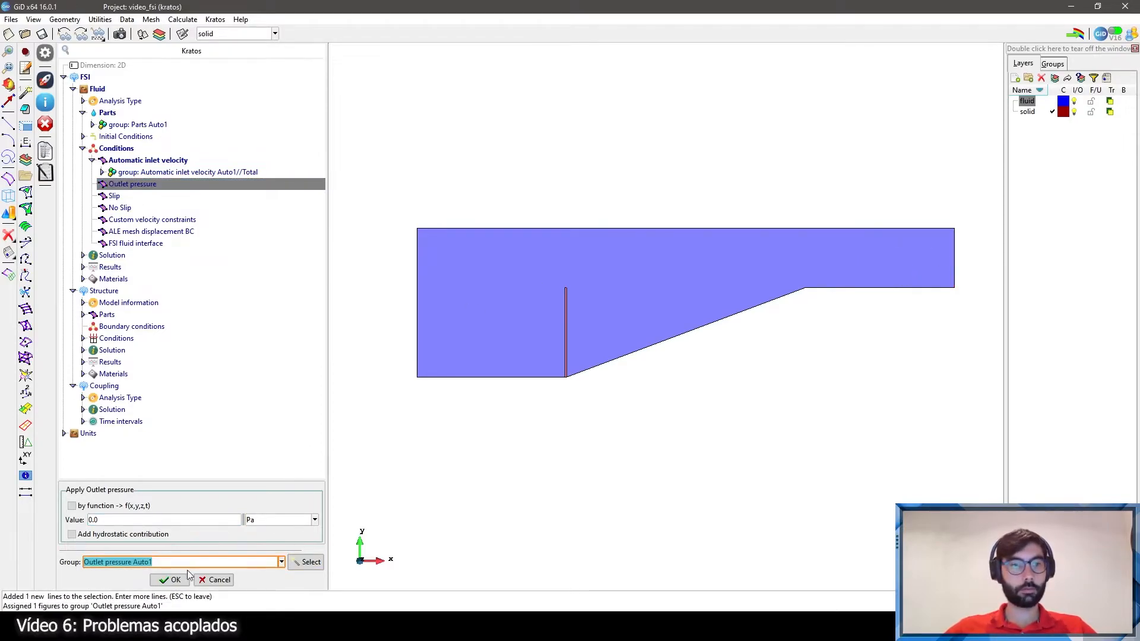
{"action": "left_click", "coordinate": [172, 579]}
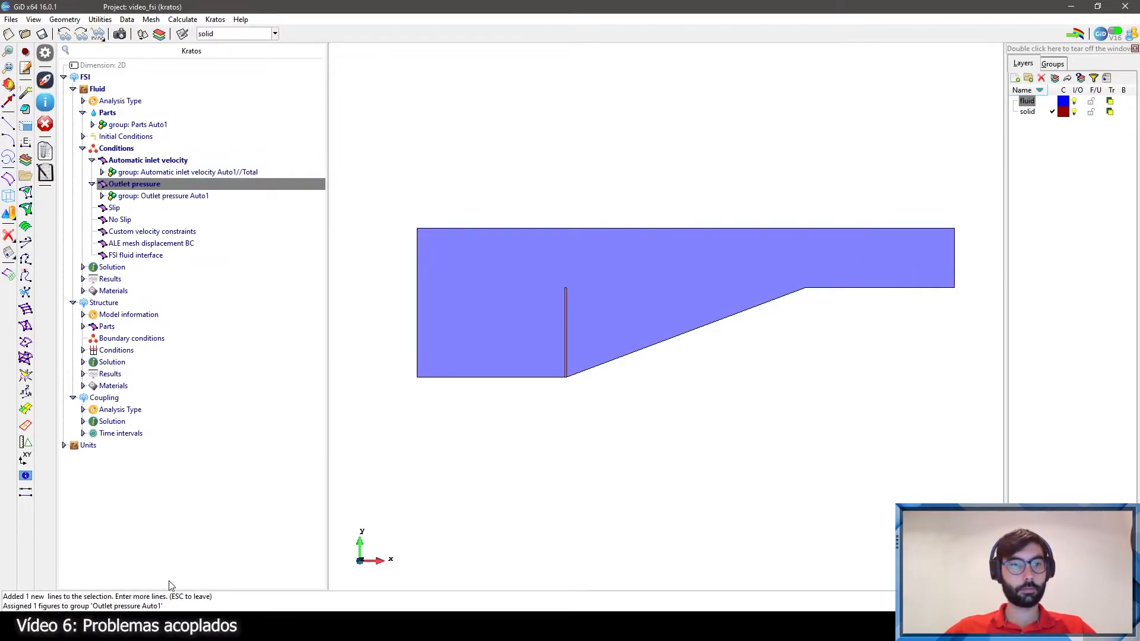
Step: Apply the fluid Slip condition to the channel's upper edge
{"action": "left_click", "coordinate": [114, 209]}
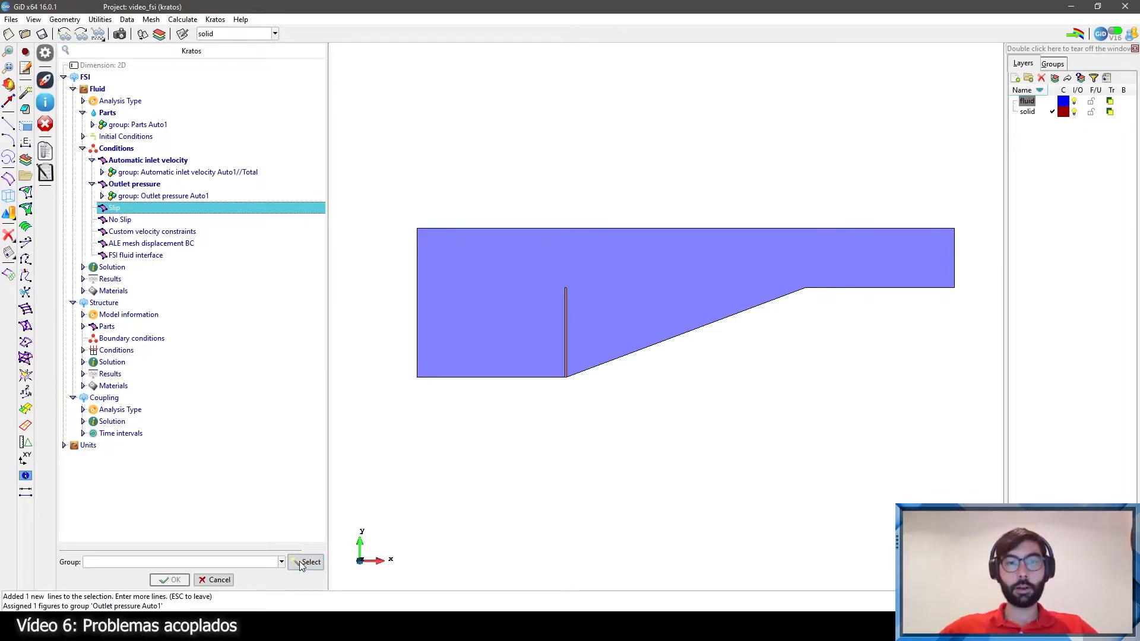
{"action": "left_click", "coordinate": [495, 228]}
{"action": "key", "text": "Escape"}
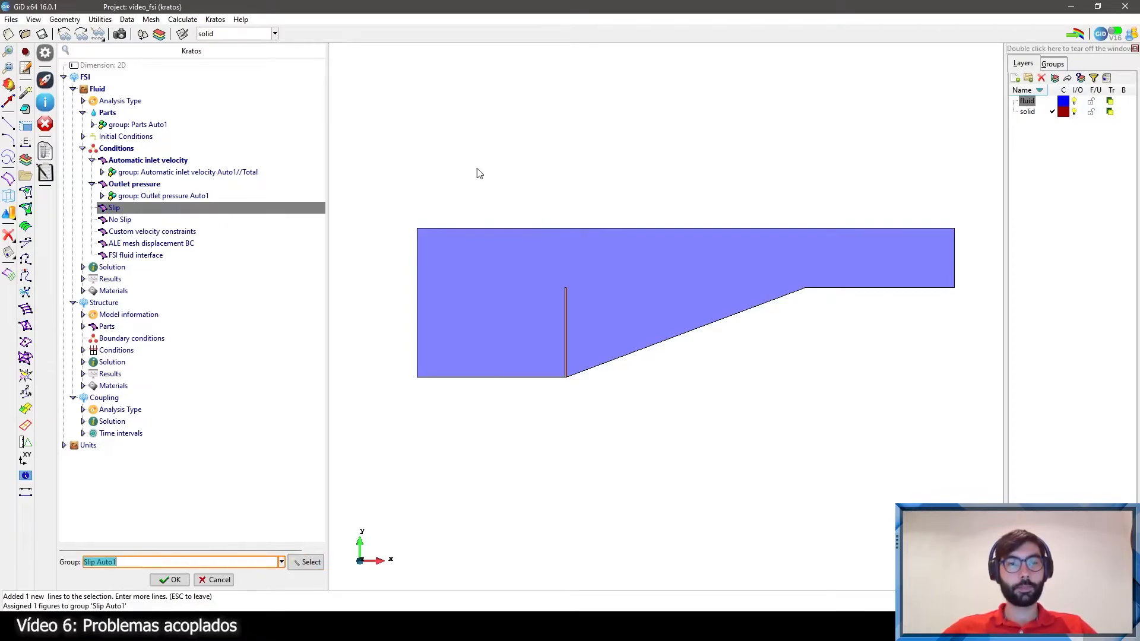
{"action": "left_click", "coordinate": [172, 579]}
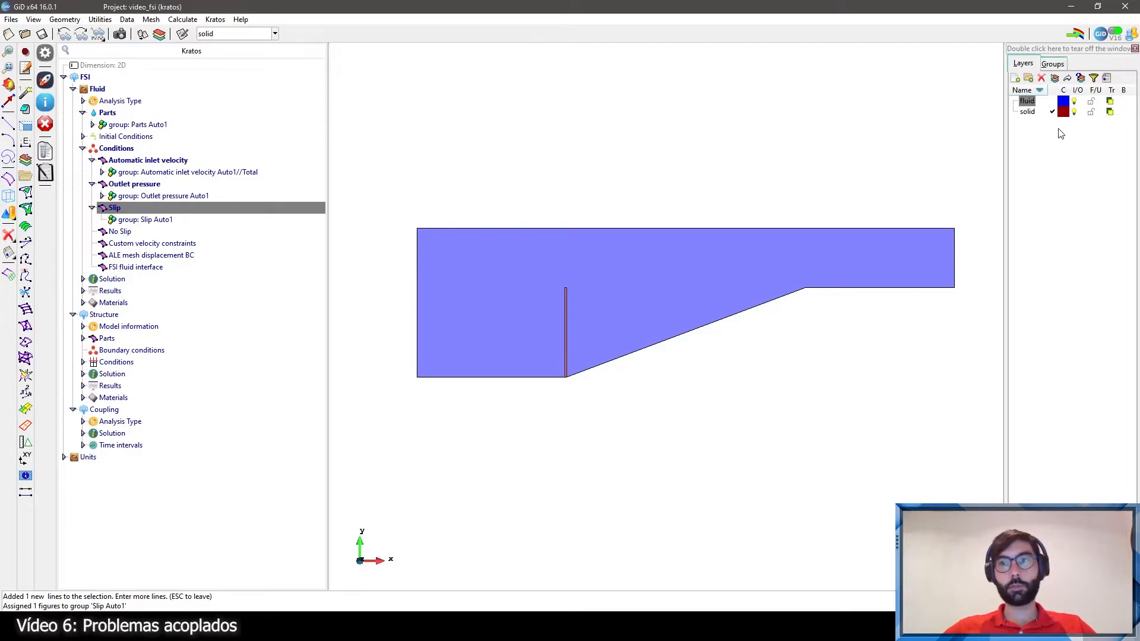
Step: Hide the solid layer and apply the fluid No Slip condition to the channel's three lower edges and the three flap edges
{"action": "left_click", "coordinate": [1073, 112]}
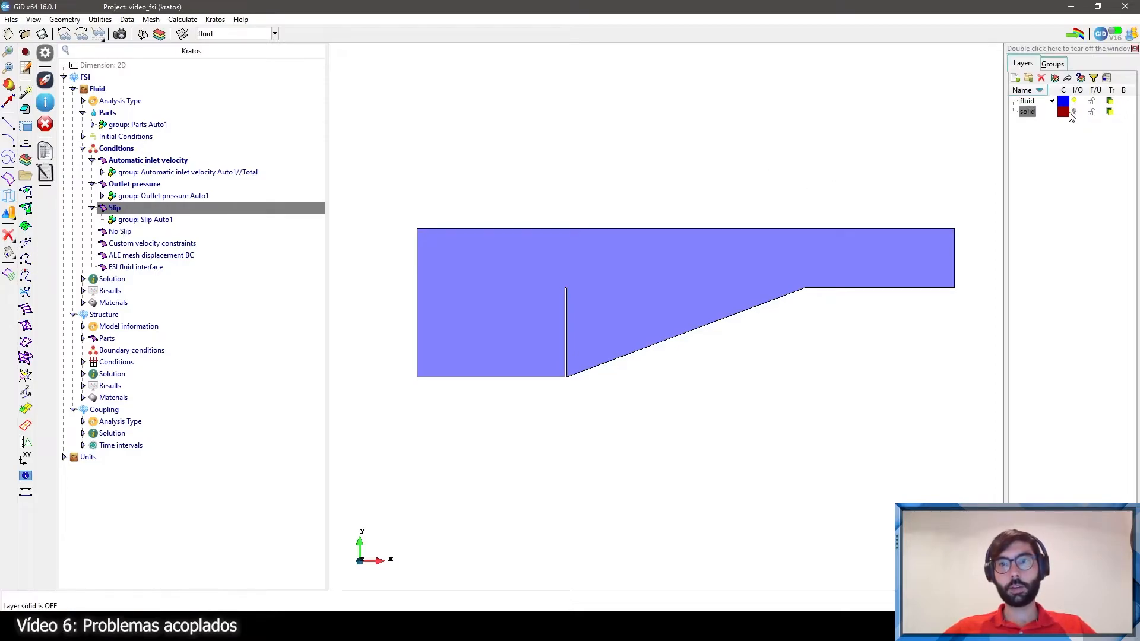
{"action": "left_click", "coordinate": [123, 232]}
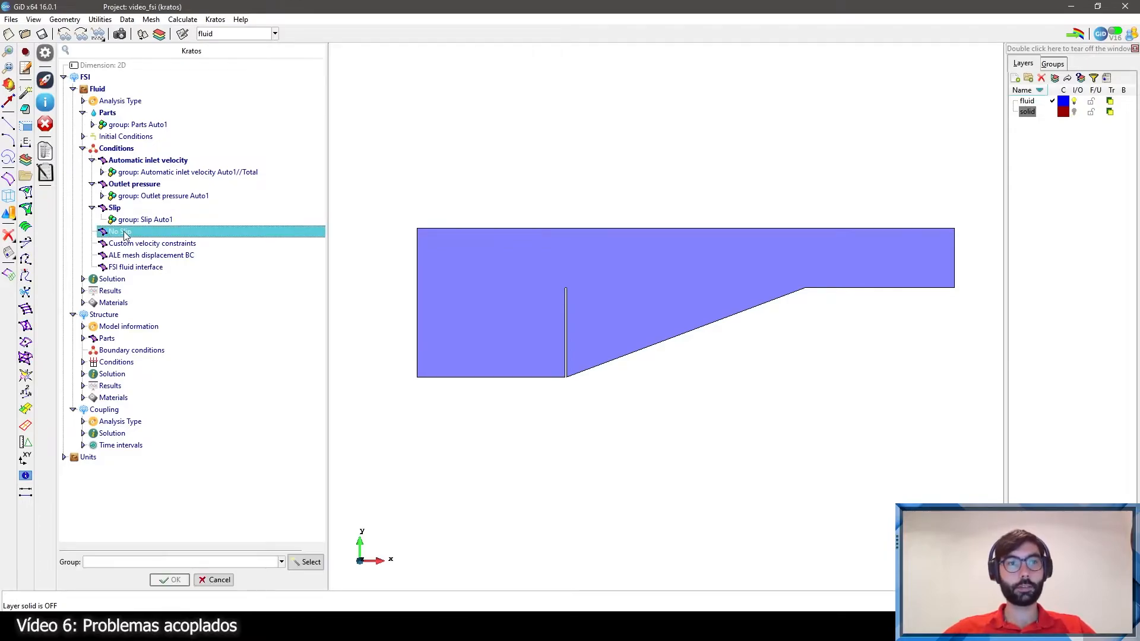
{"action": "left_click", "coordinate": [308, 561]}
{"action": "left_click", "coordinate": [479, 377]}
{"action": "left_click", "coordinate": [566, 297]}
{"action": "left_click", "coordinate": [641, 349]}
{"action": "left_click", "coordinate": [836, 289]}
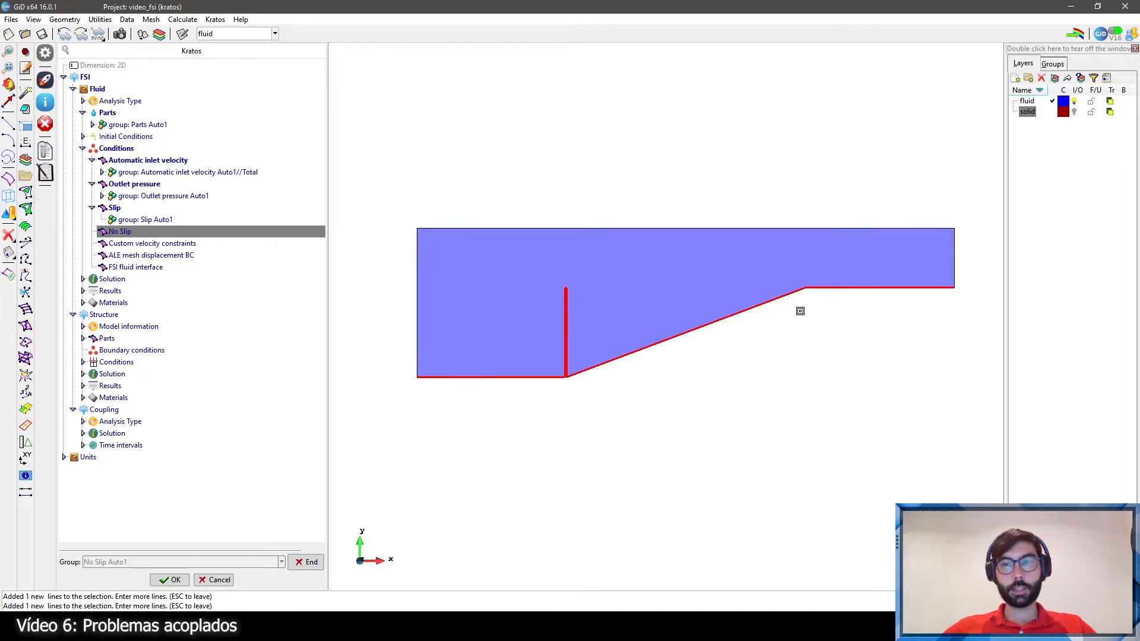
{"action": "scroll", "coordinate": [549, 333], "scroll_direction": "up", "scroll_amount": 4}
{"action": "scroll", "coordinate": [570, 346], "scroll_direction": "down", "scroll_amount": 3}
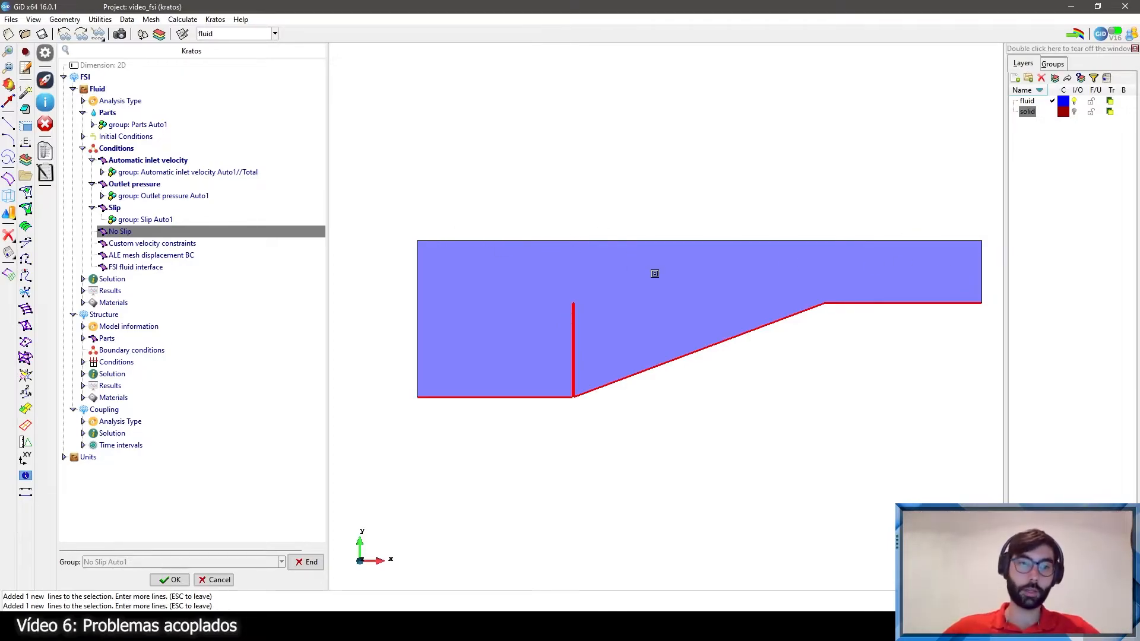
{"action": "key", "text": "Escape"}
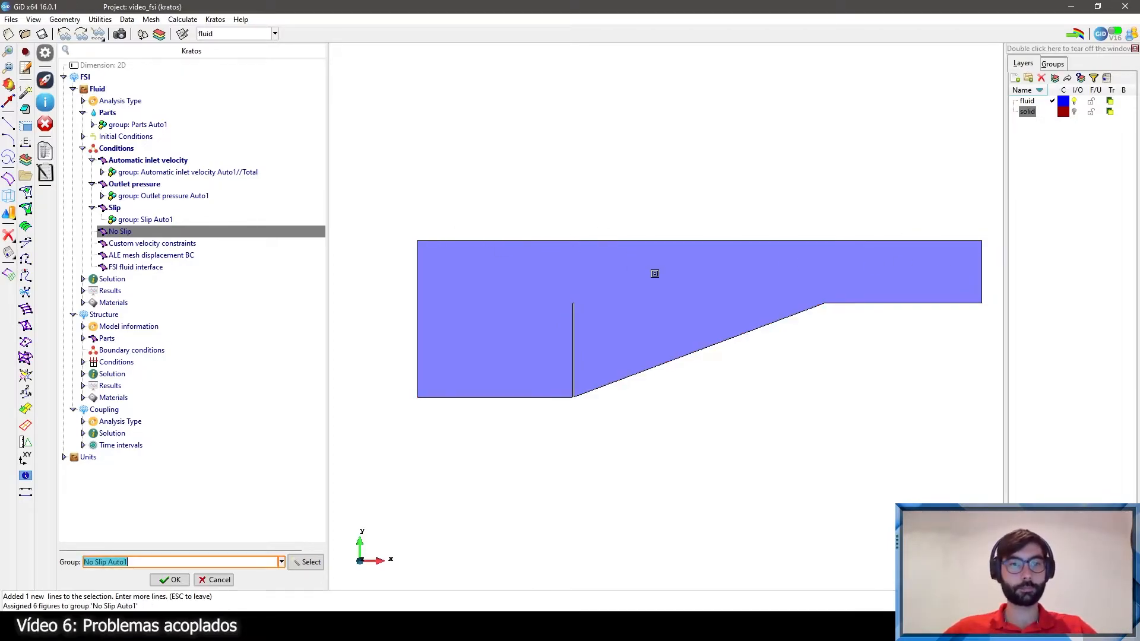
{"action": "left_click", "coordinate": [176, 580]}
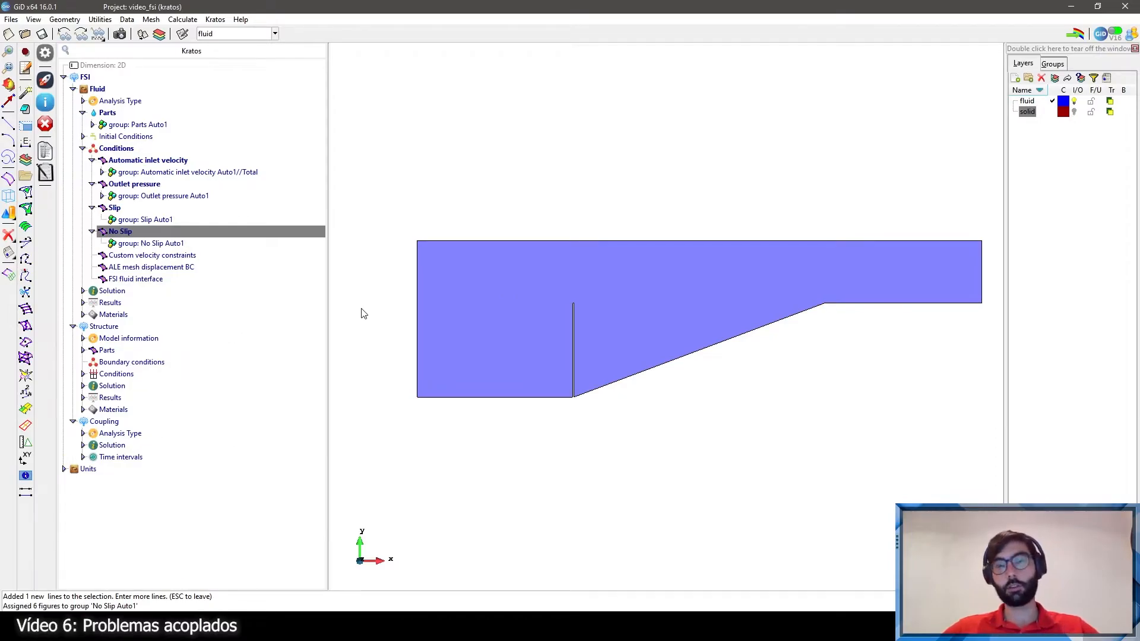
Step: Apply an ALE mesh displacement condition of 0.0 in X and Y over the Total interval to the channel's six outer edges
{"action": "left_click", "coordinate": [259, 256]}
{"action": "left_click", "coordinate": [143, 268]}
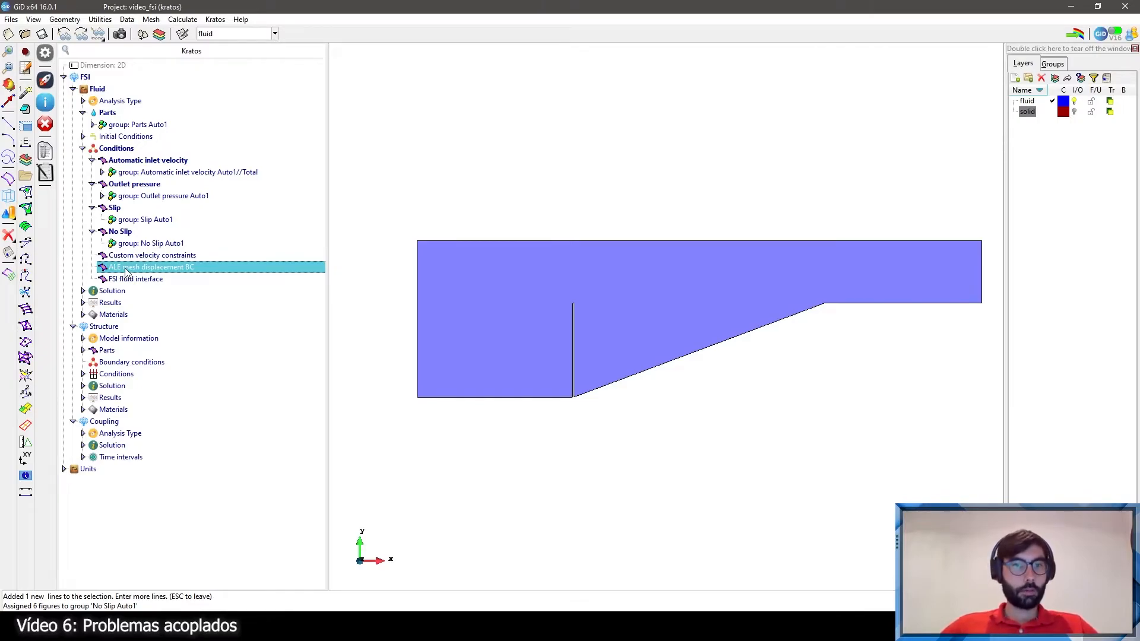
{"action": "double_click", "coordinate": [126, 268]}
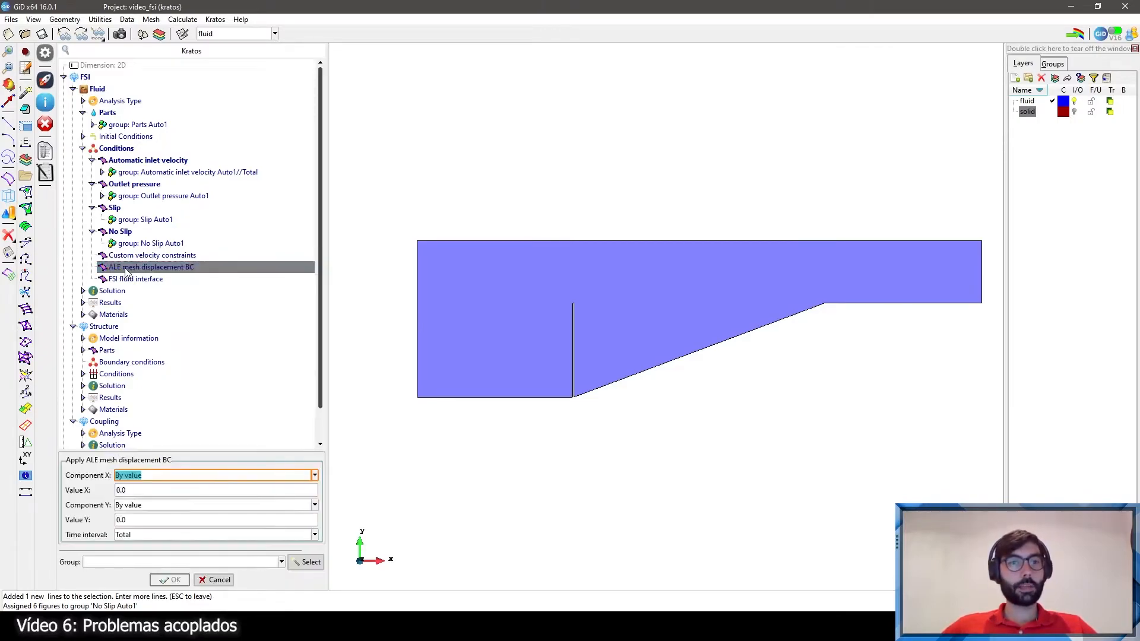
{"action": "left_click", "coordinate": [303, 562]}
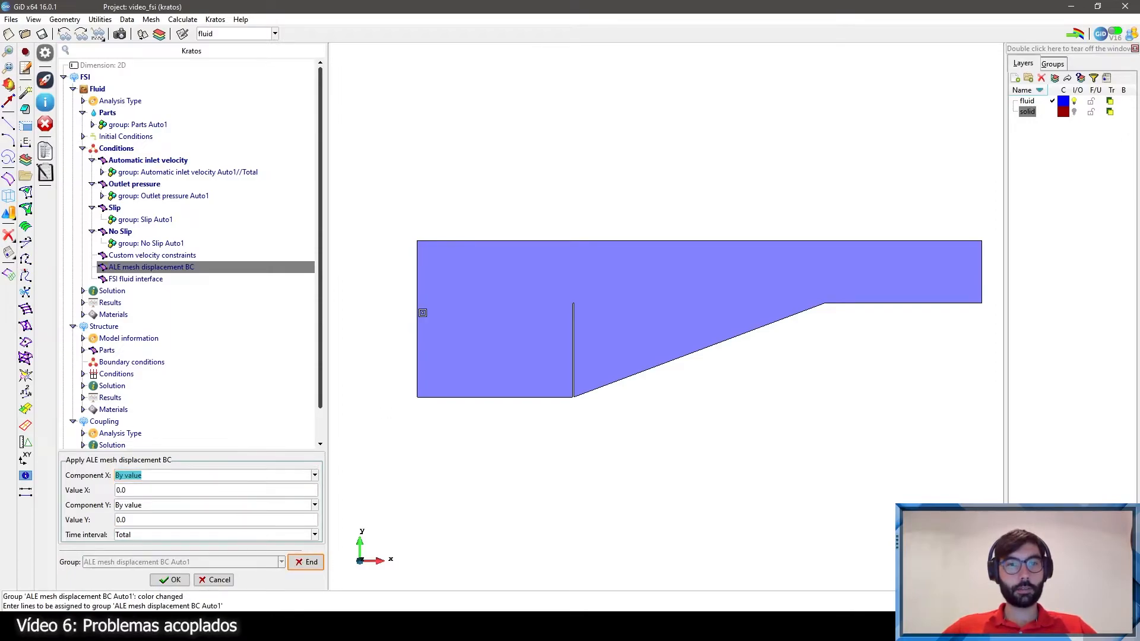
{"action": "left_click", "coordinate": [417, 311]}
{"action": "left_click", "coordinate": [468, 240]}
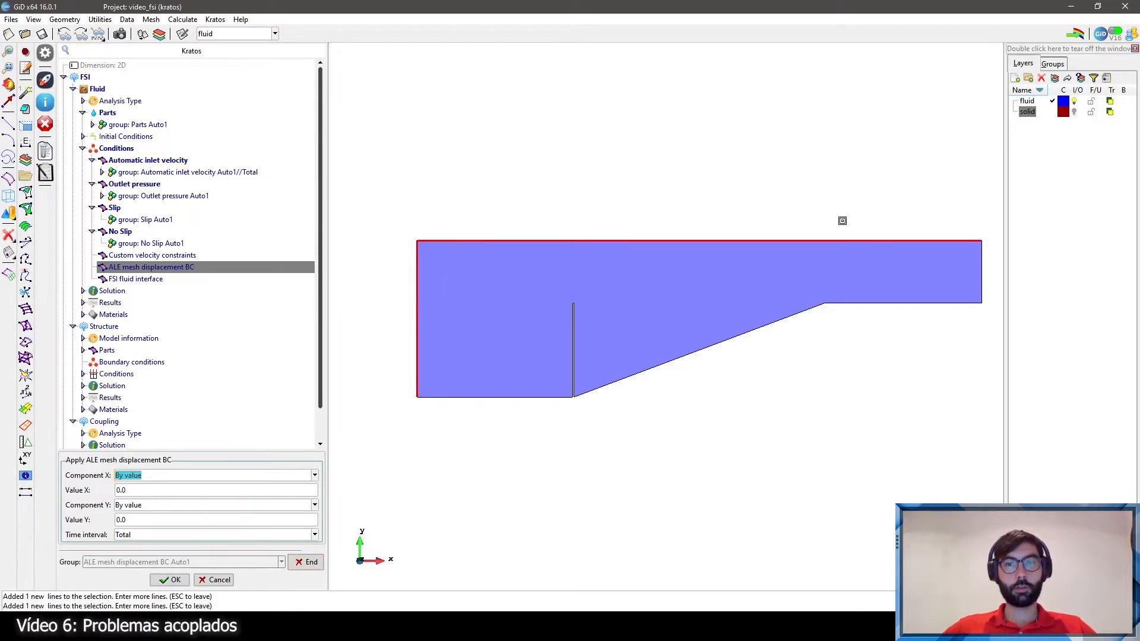
{"action": "left_click", "coordinate": [981, 261]}
{"action": "left_click", "coordinate": [921, 305]}
{"action": "left_click", "coordinate": [784, 320]}
{"action": "left_click", "coordinate": [542, 396]}
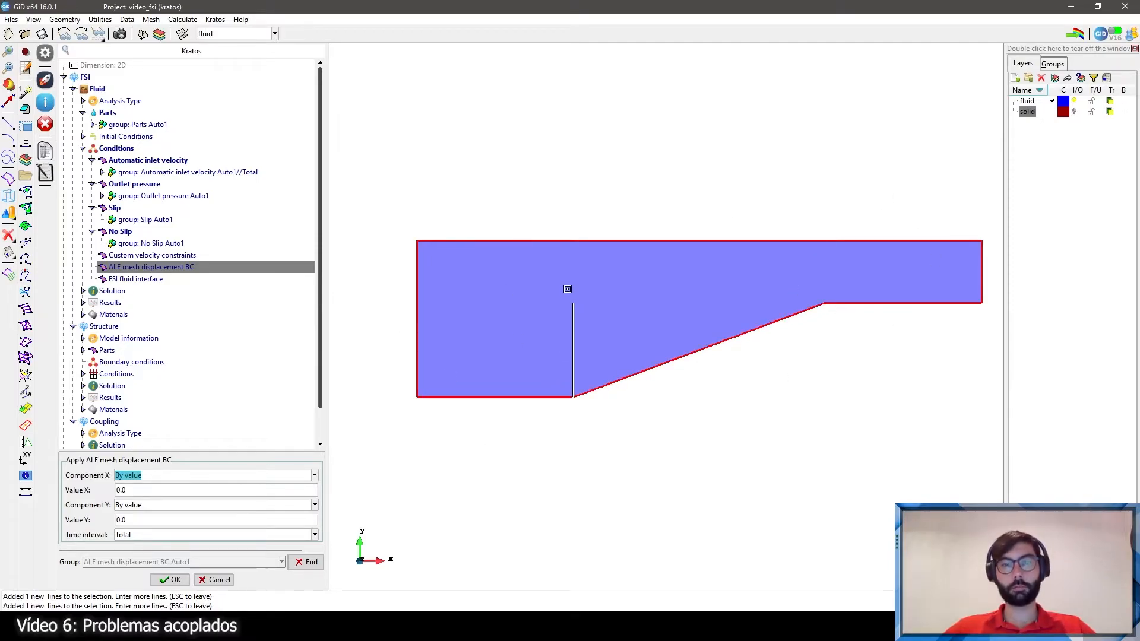
{"action": "key", "text": "Escape"}
{"action": "left_click", "coordinate": [175, 582]}
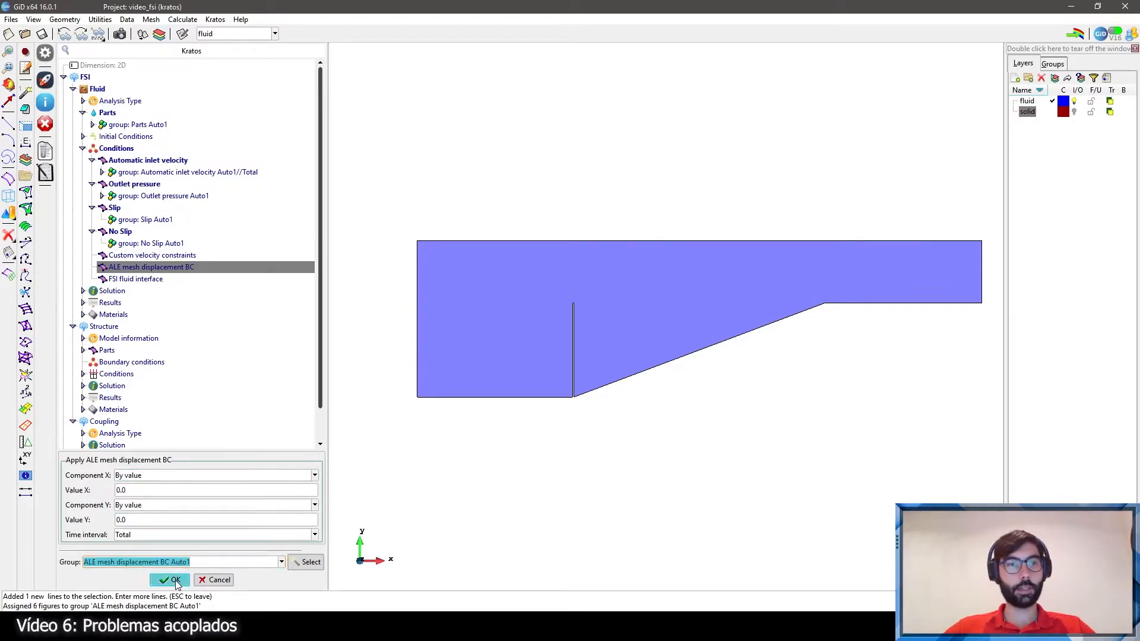
Step: Assign the three flap edges of the fluid domain as the FSI fluid interface
{"action": "left_click", "coordinate": [127, 293]}
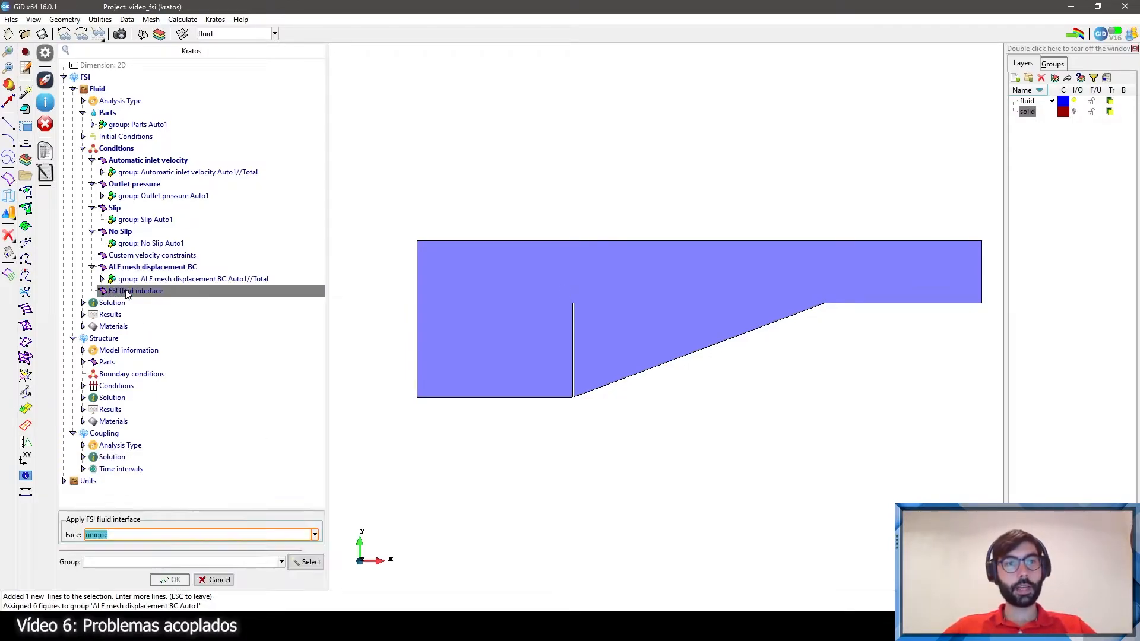
{"action": "scroll", "coordinate": [556, 339], "scroll_direction": "up", "scroll_amount": 4}
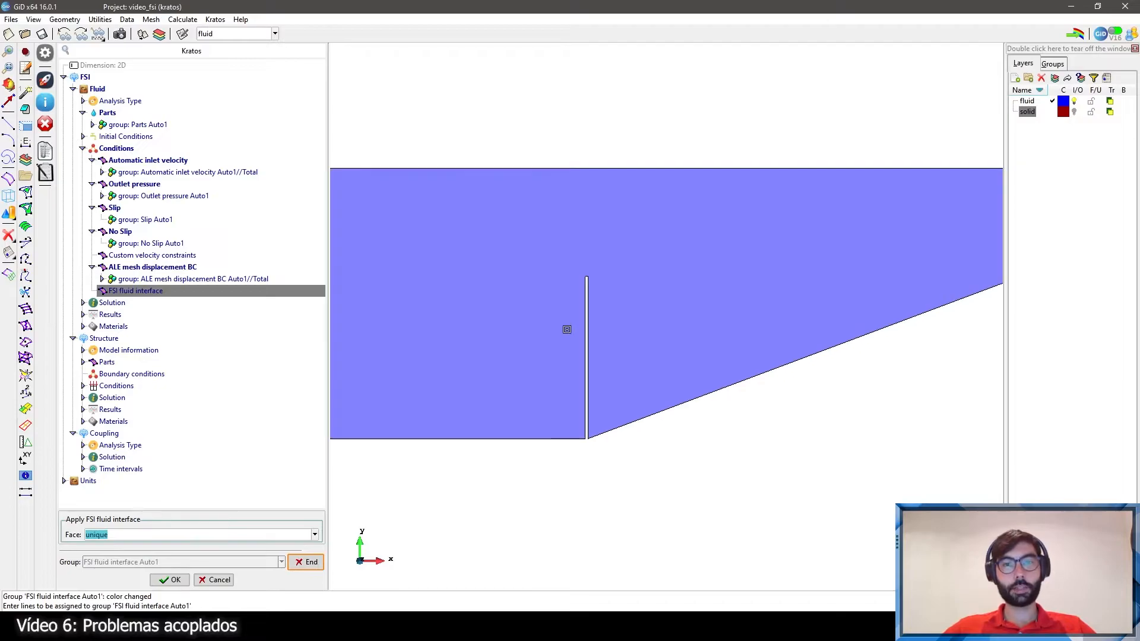
{"action": "left_click", "coordinate": [597, 330]}
{"action": "scroll", "coordinate": [615, 227], "scroll_direction": "up", "scroll_amount": 2}
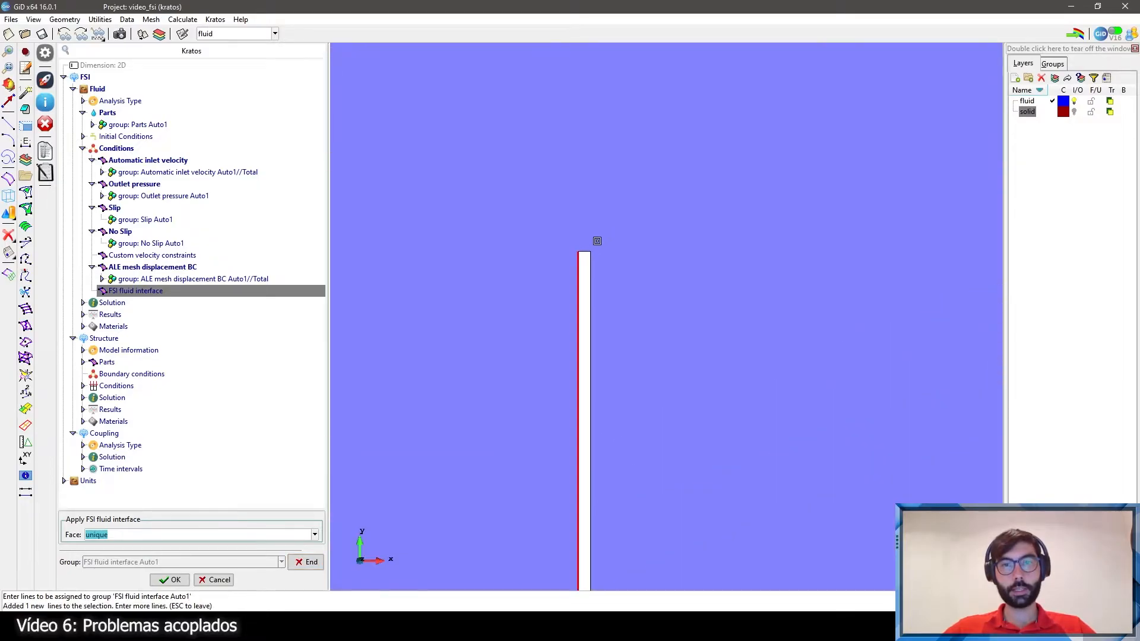
{"action": "left_click", "coordinate": [587, 261]}
{"action": "scroll", "coordinate": [585, 214], "scroll_direction": "down", "scroll_amount": 2}
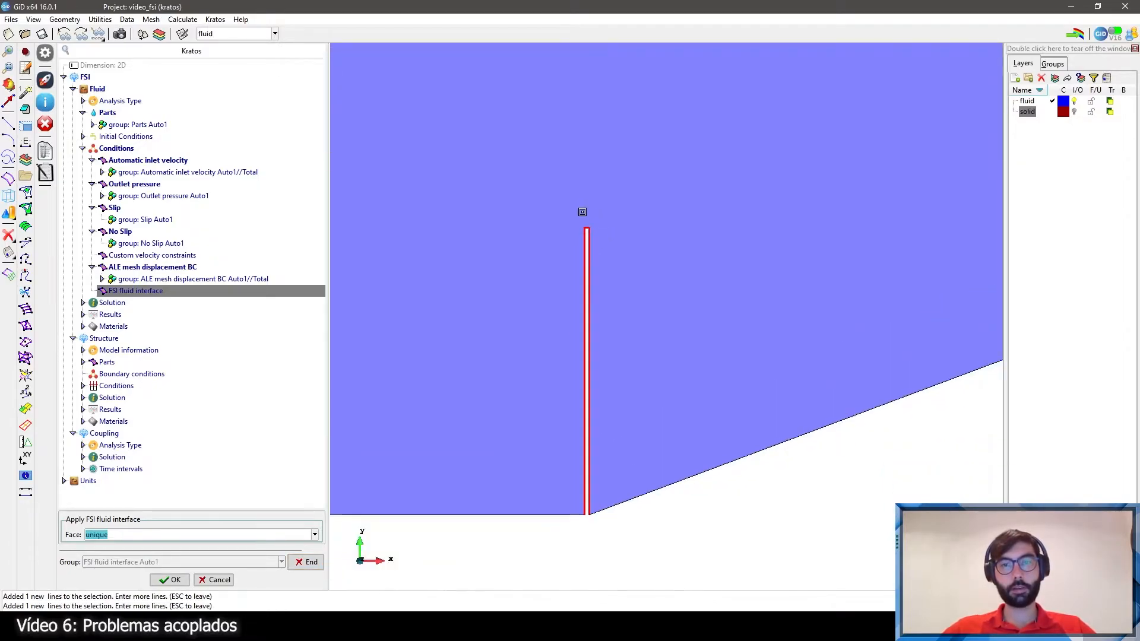
{"action": "scroll", "coordinate": [567, 366], "scroll_direction": "down", "scroll_amount": 3}
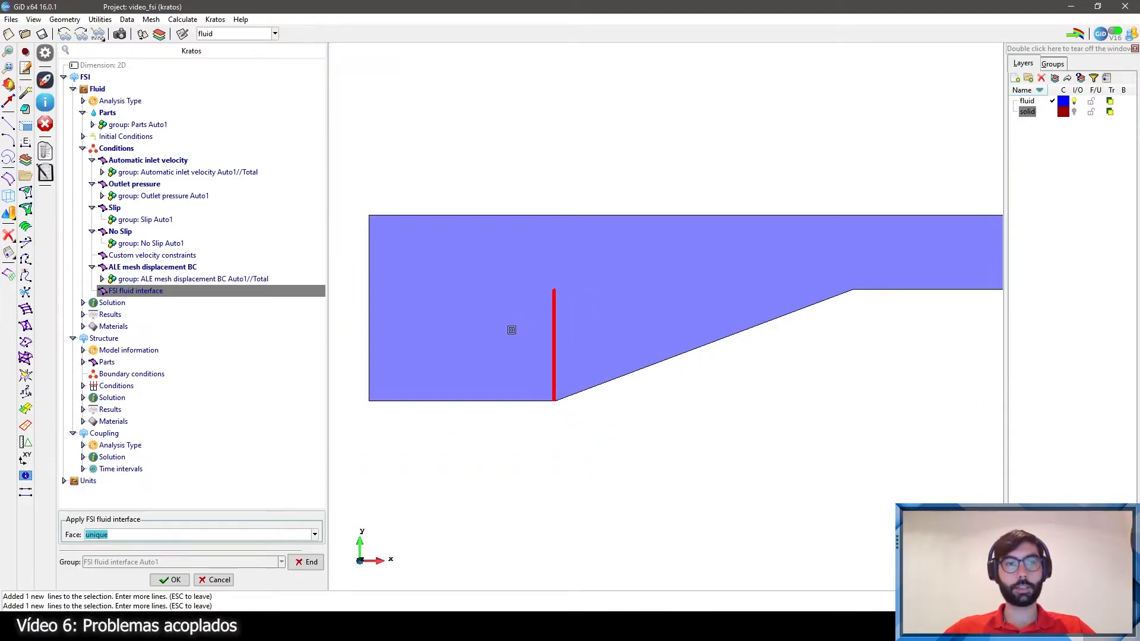
{"action": "key", "text": "Escape"}
{"action": "left_click", "coordinate": [177, 580]}
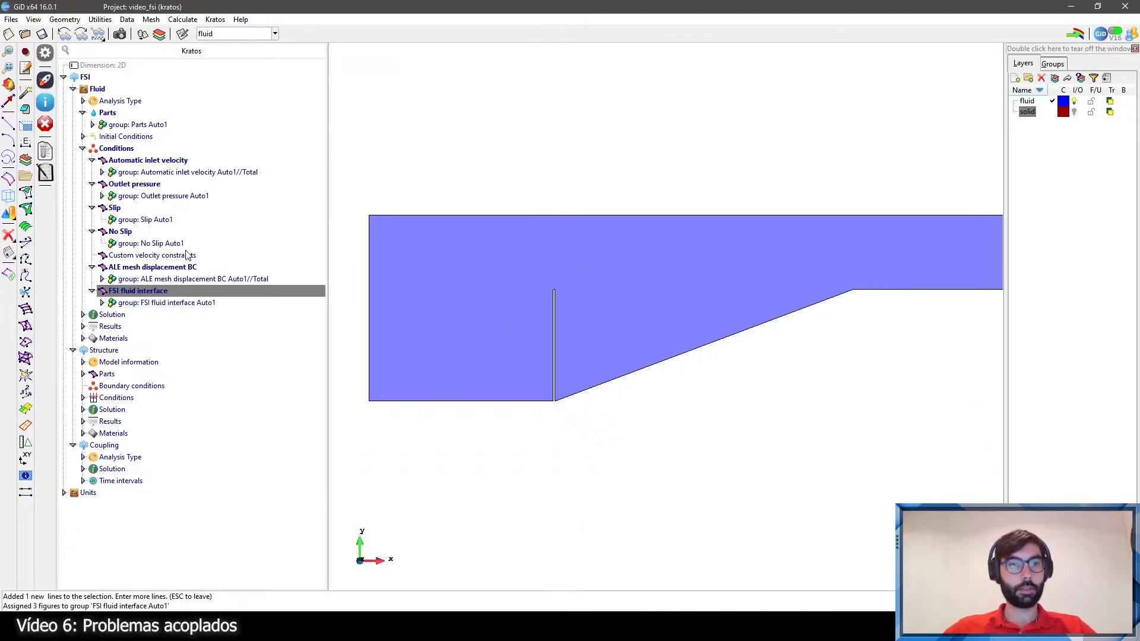
Step: Show only the solid layer and choose the Solid total lagrangian element for a structural Solid part
{"action": "scroll", "coordinate": [509, 300], "scroll_direction": "down", "scroll_amount": 1}
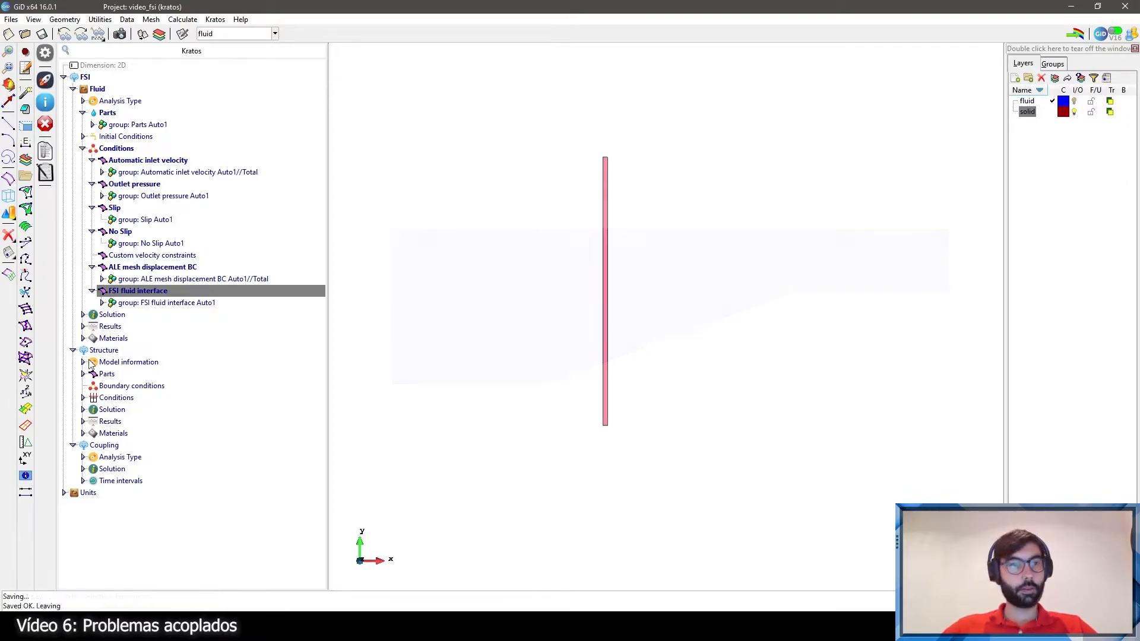
{"action": "left_click", "coordinate": [83, 361]}
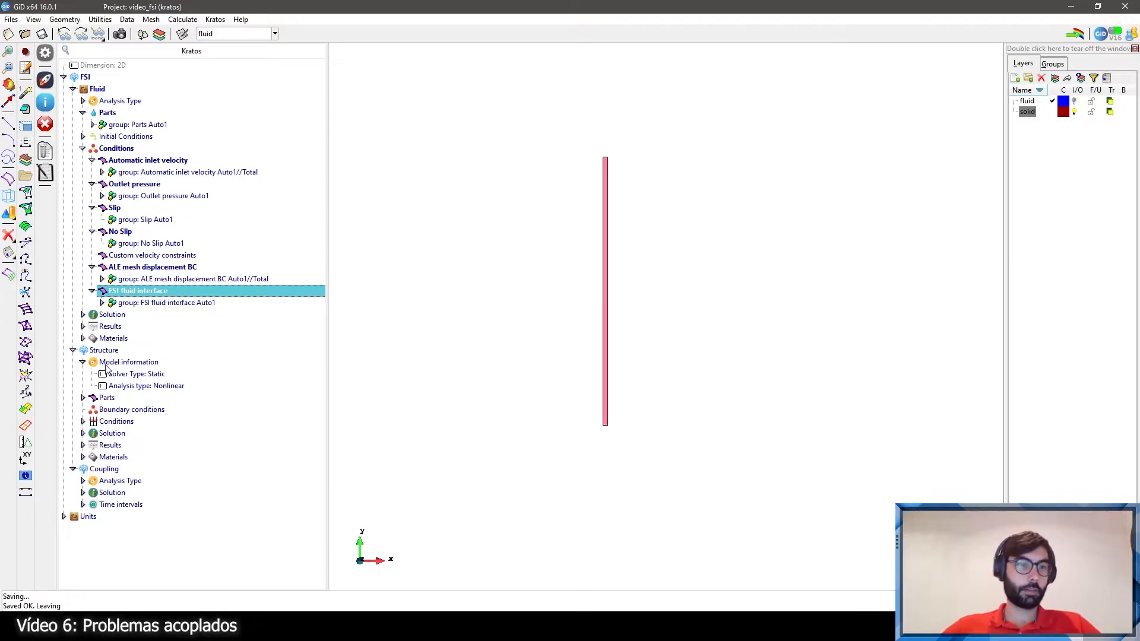
{"action": "left_click", "coordinate": [83, 397]}
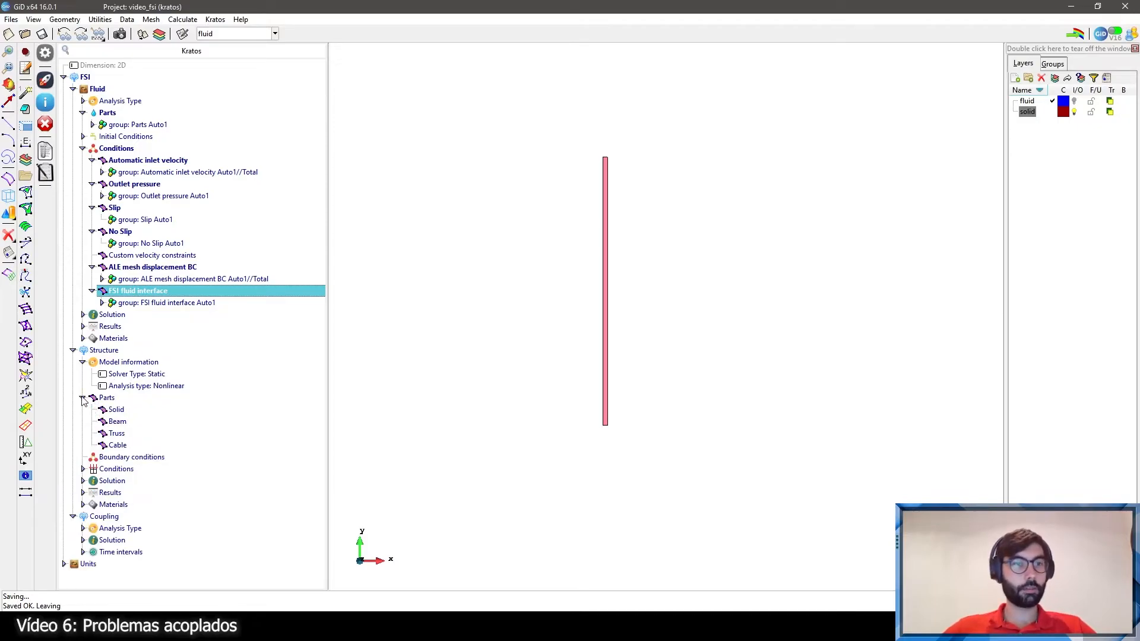
{"action": "left_click", "coordinate": [117, 411]}
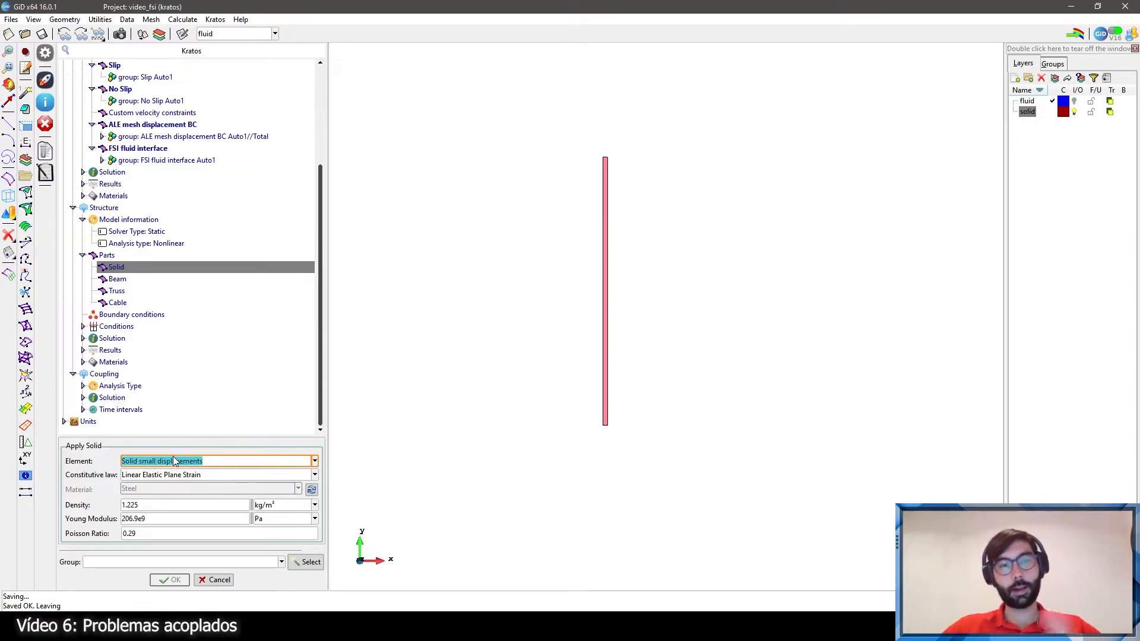
{"action": "left_click", "coordinate": [174, 460]}
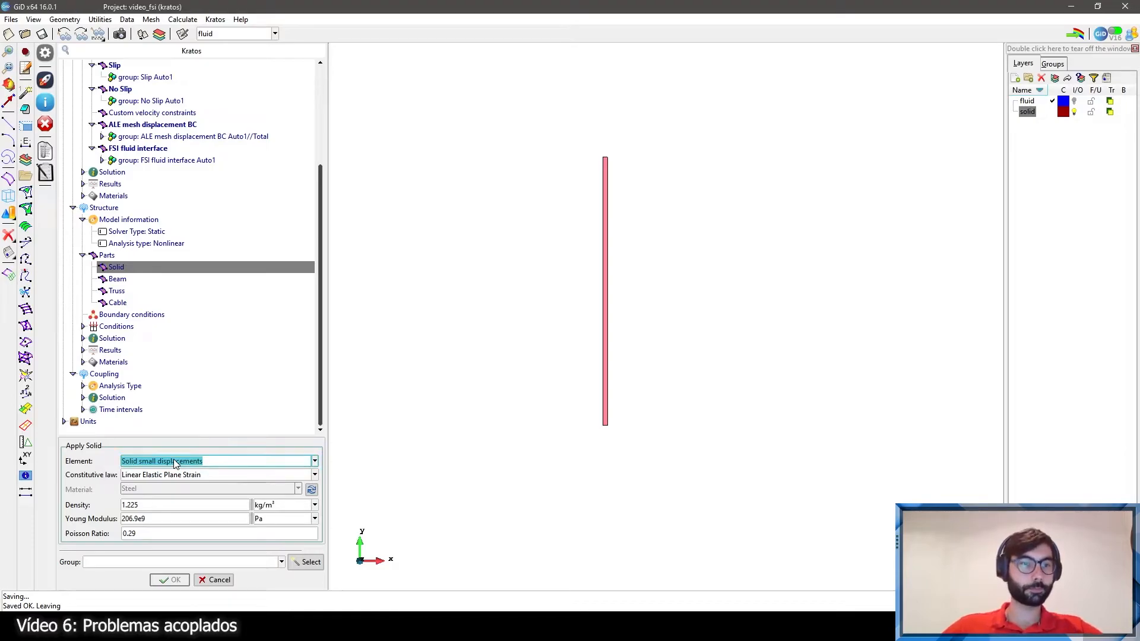
{"action": "left_click", "coordinate": [176, 464]}
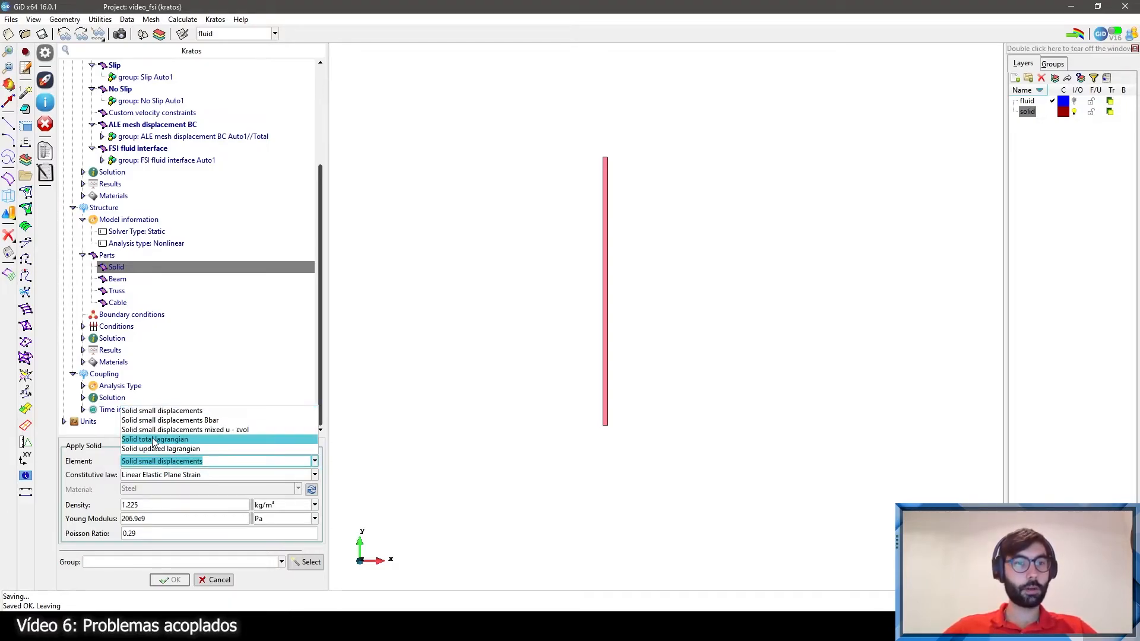
{"action": "left_click", "coordinate": [154, 440]}
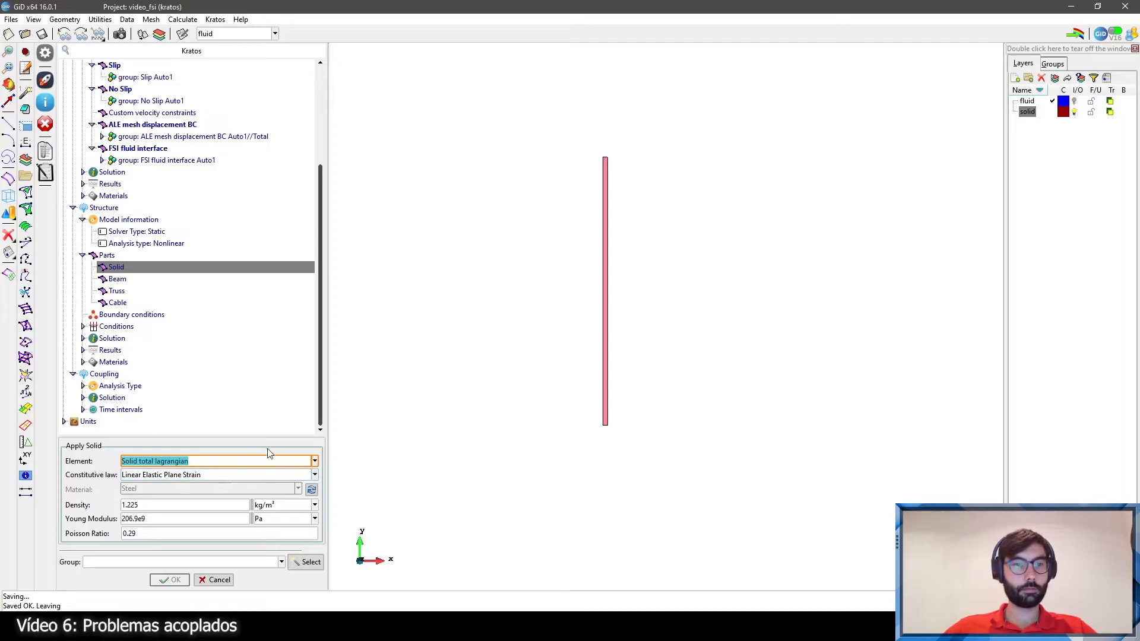
Step: Set the solid part's density to 1500 kg/m³, Young modulus to 20e6 Pa and Poisson ratio to 0.4
{"action": "left_click", "coordinate": [155, 507]}
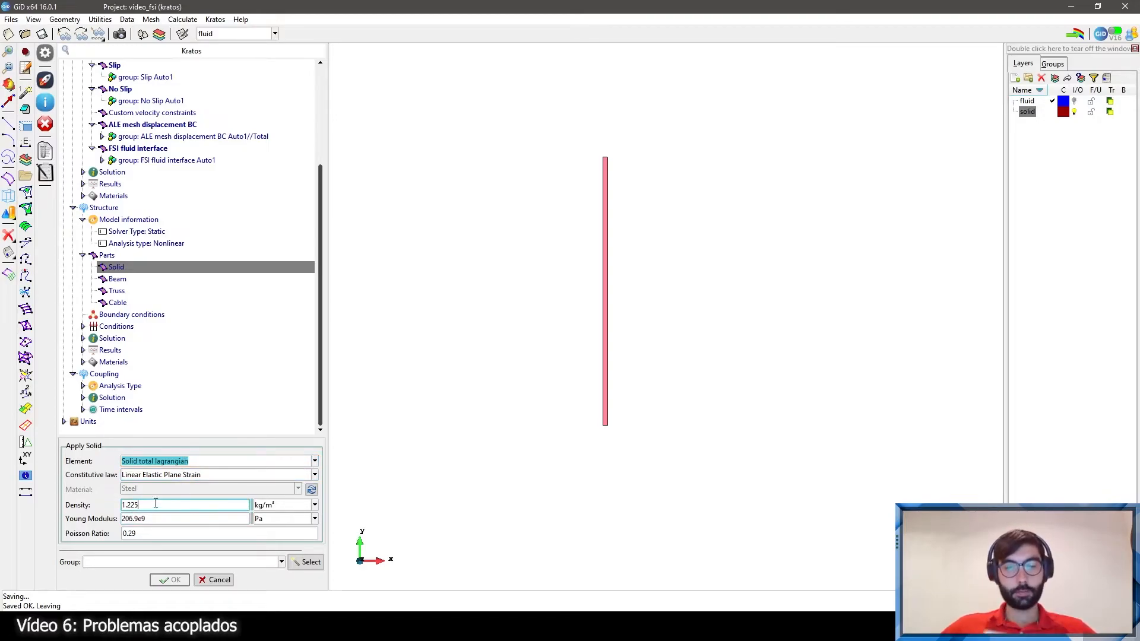
{"action": "left_click_drag", "start_coordinate": [155, 503], "coordinate": [103, 513]}
{"action": "type", "text": "1500"}
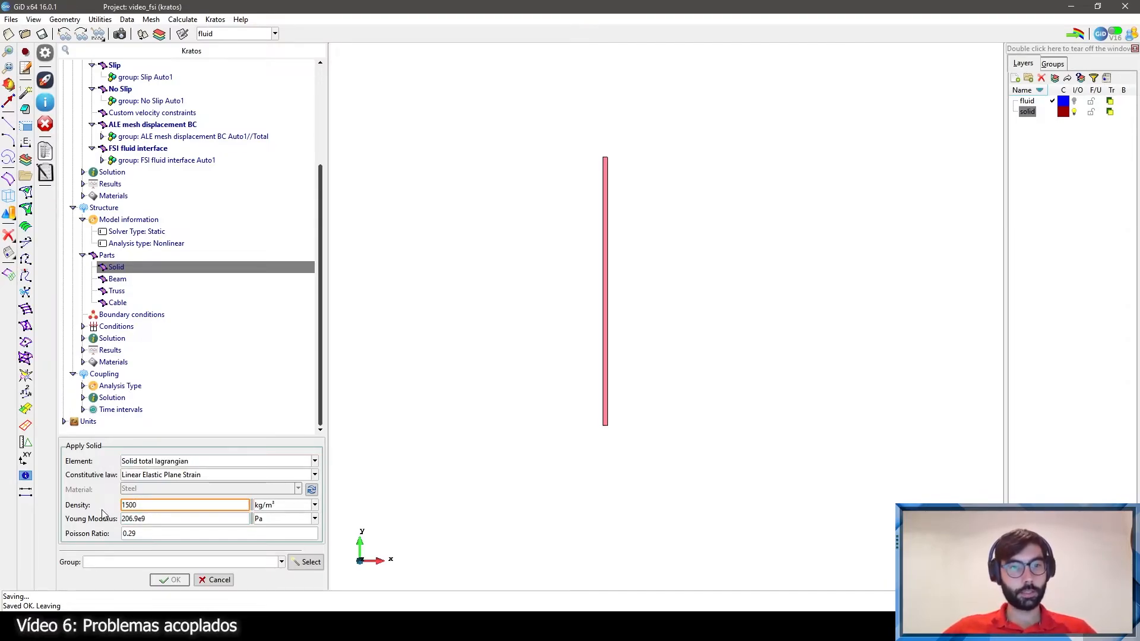
{"action": "left_click_drag", "start_coordinate": [149, 519], "coordinate": [114, 521]}
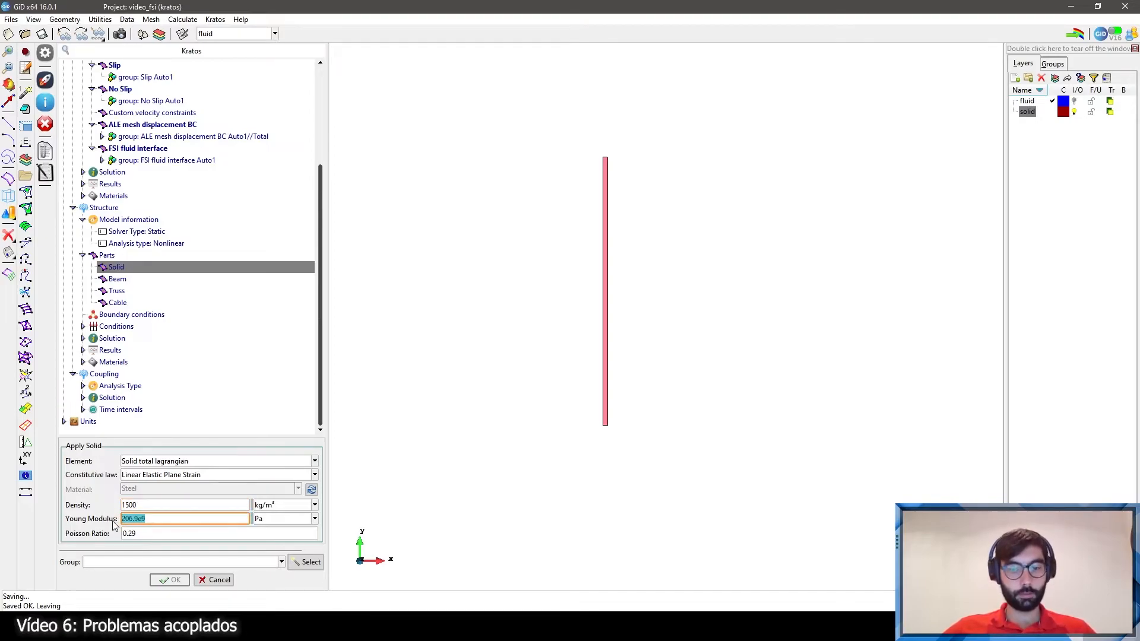
{"action": "type", "text": "20e6"}
{"action": "left_click", "coordinate": [131, 533]}
{"action": "double_click", "coordinate": [131, 533]}
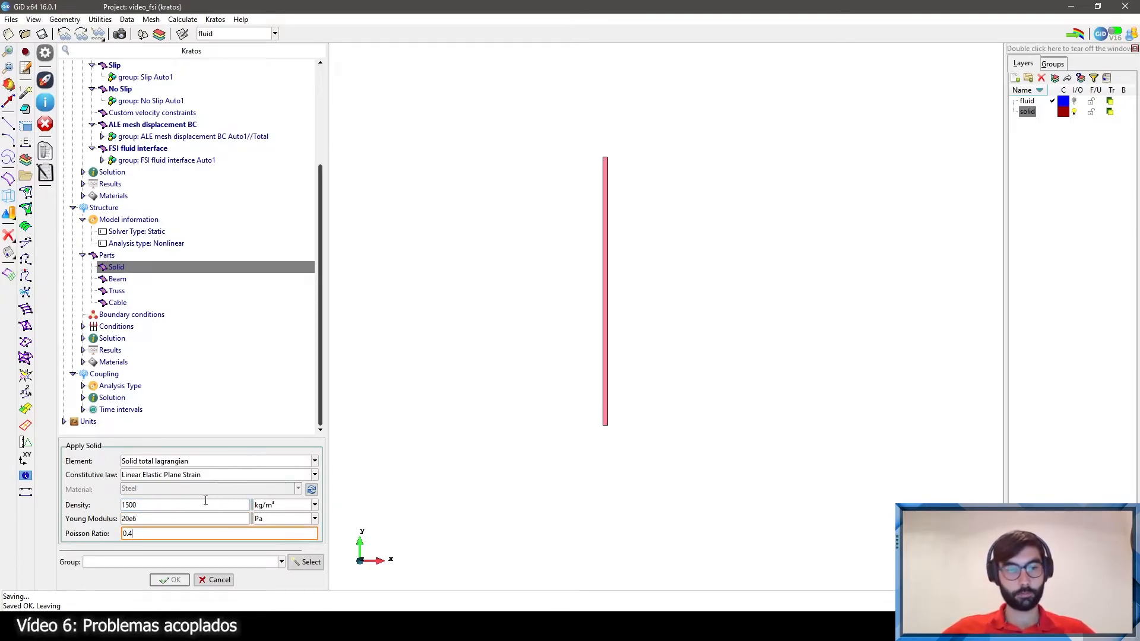
Step: Assign the flap surface to the structural Solid part
{"action": "left_click", "coordinate": [303, 562]}
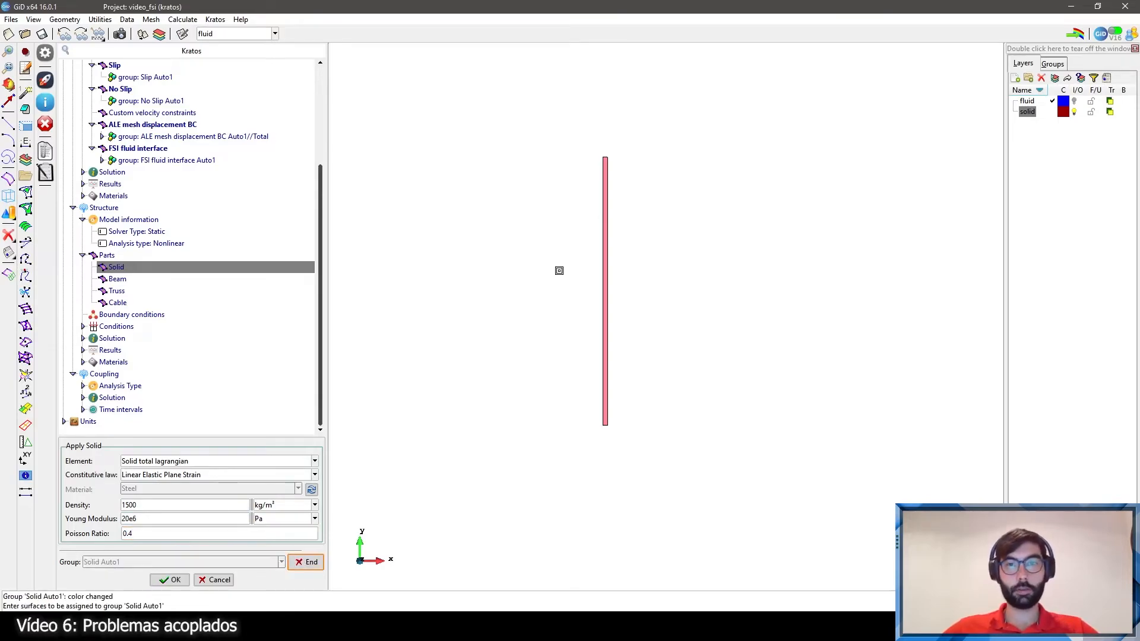
{"action": "left_click", "coordinate": [605, 236]}
{"action": "key", "text": "Escape"}
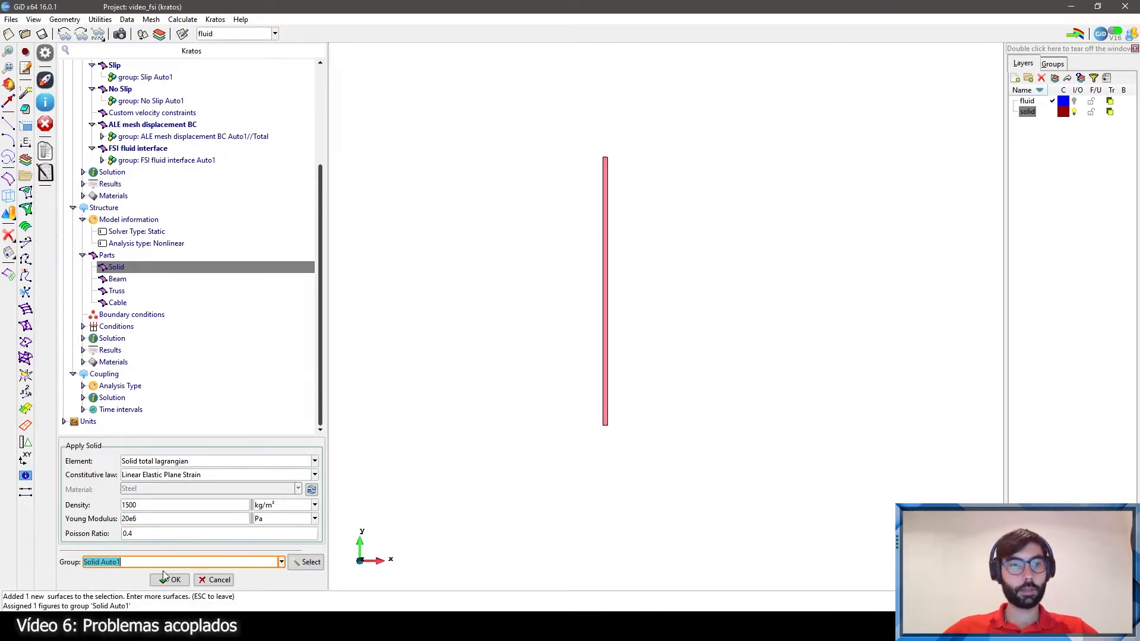
{"action": "left_click", "coordinate": [169, 580]}
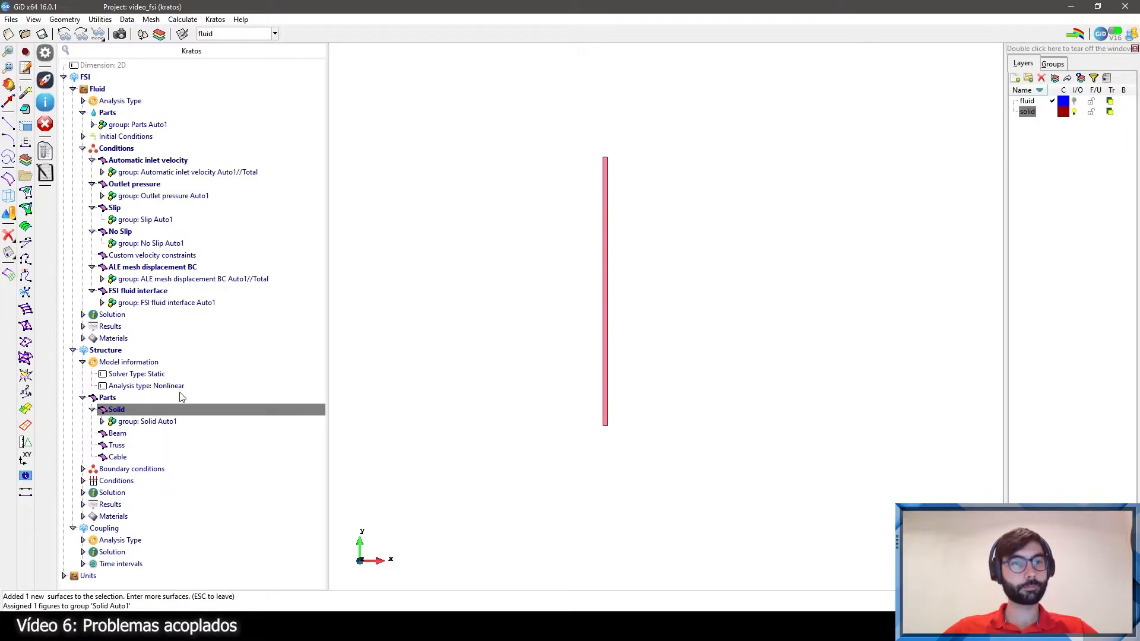
Step: Fix the flap's bottom edge with a structural displacement of 0.0 m in X and Y over the Total interval
{"action": "left_click", "coordinate": [83, 469]}
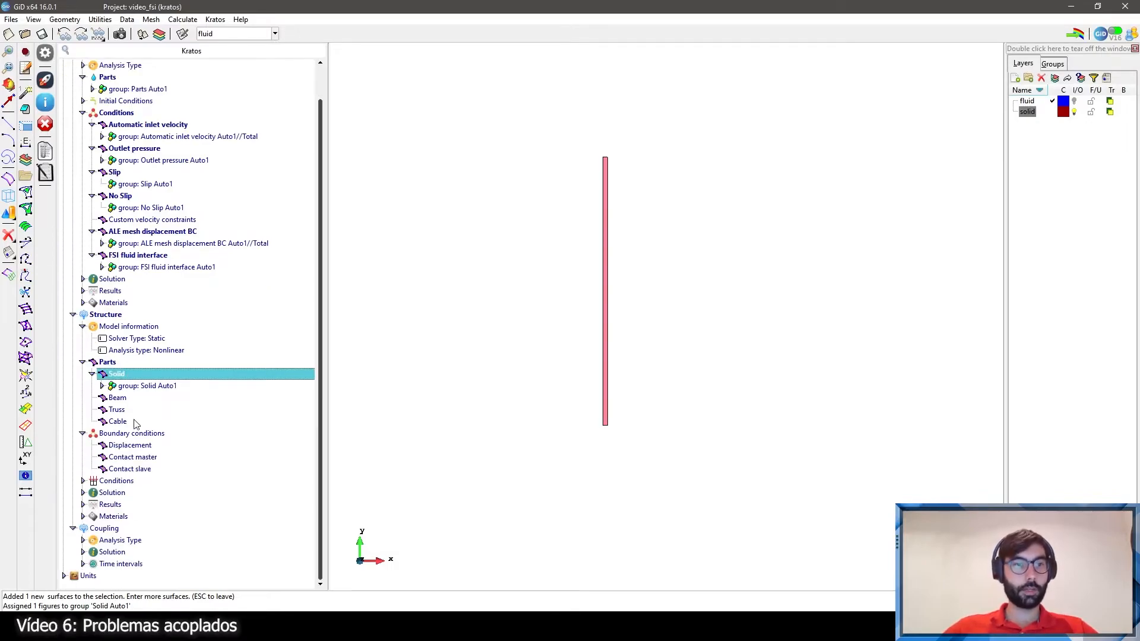
{"action": "left_click", "coordinate": [127, 446]}
{"action": "double_click", "coordinate": [126, 446]}
{"action": "left_click", "coordinate": [137, 532]}
{"action": "left_click", "coordinate": [306, 562]}
{"action": "scroll", "coordinate": [533, 438], "scroll_direction": "up", "scroll_amount": 3}
{"action": "scroll", "coordinate": [651, 422], "scroll_direction": "up", "scroll_amount": 2}
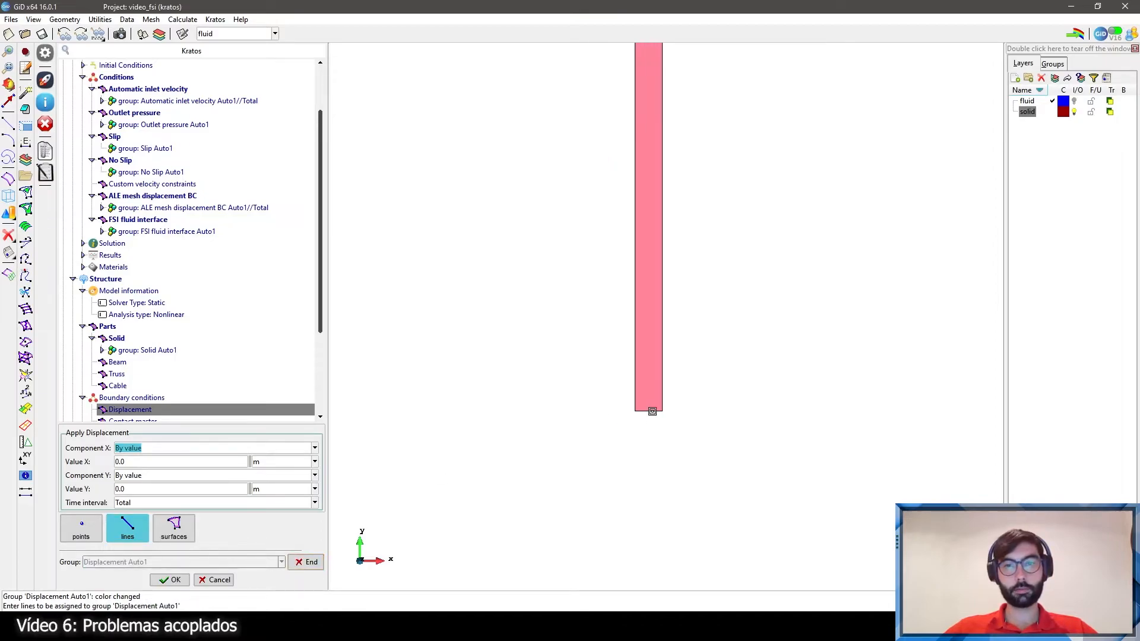
{"action": "left_click", "coordinate": [651, 410]}
{"action": "key", "text": "Escape"}
{"action": "left_click", "coordinate": [169, 579]}
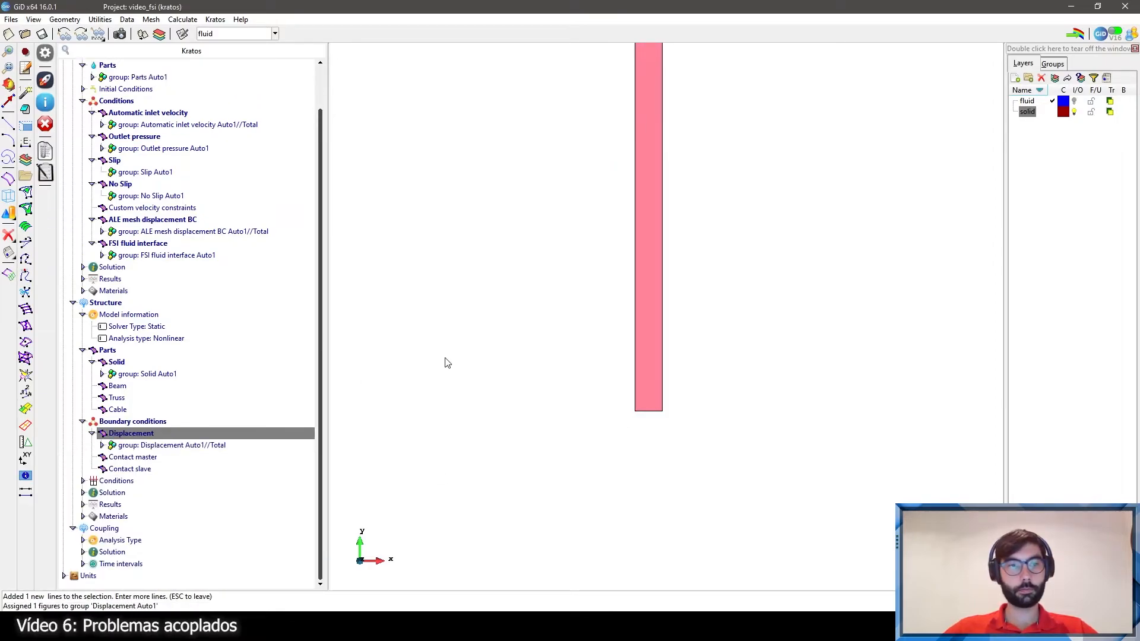
Step: Save the project with the whole flap in view
{"action": "scroll", "coordinate": [605, 461], "scroll_direction": "down", "scroll_amount": 3}
{"action": "scroll", "coordinate": [586, 478], "scroll_direction": "down", "scroll_amount": 1}
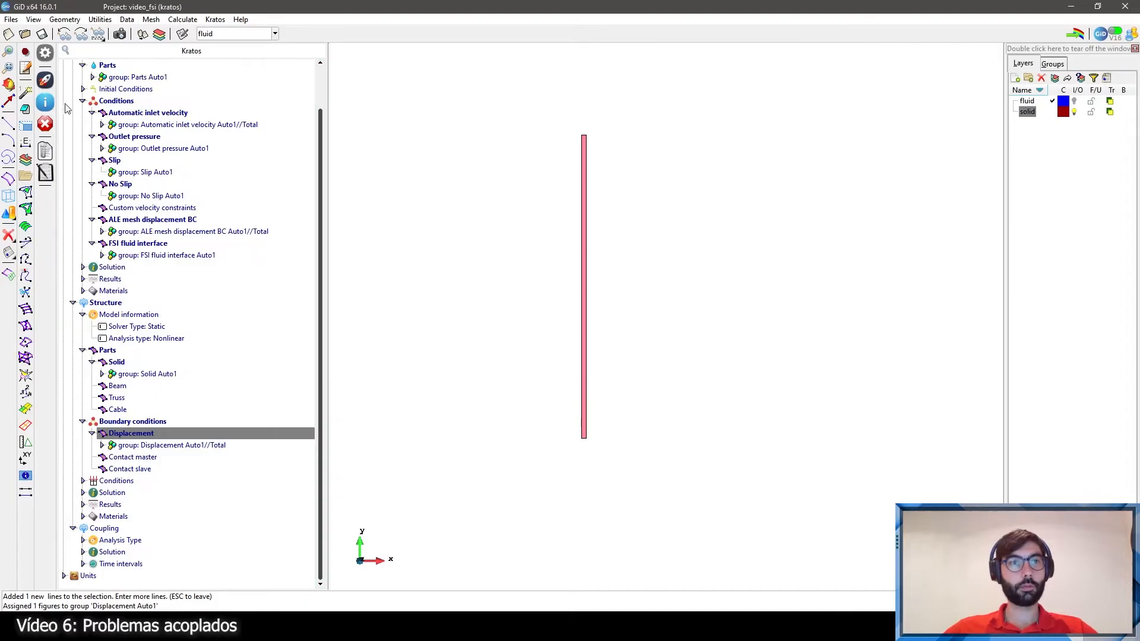
{"action": "left_click", "coordinate": [41, 34]}
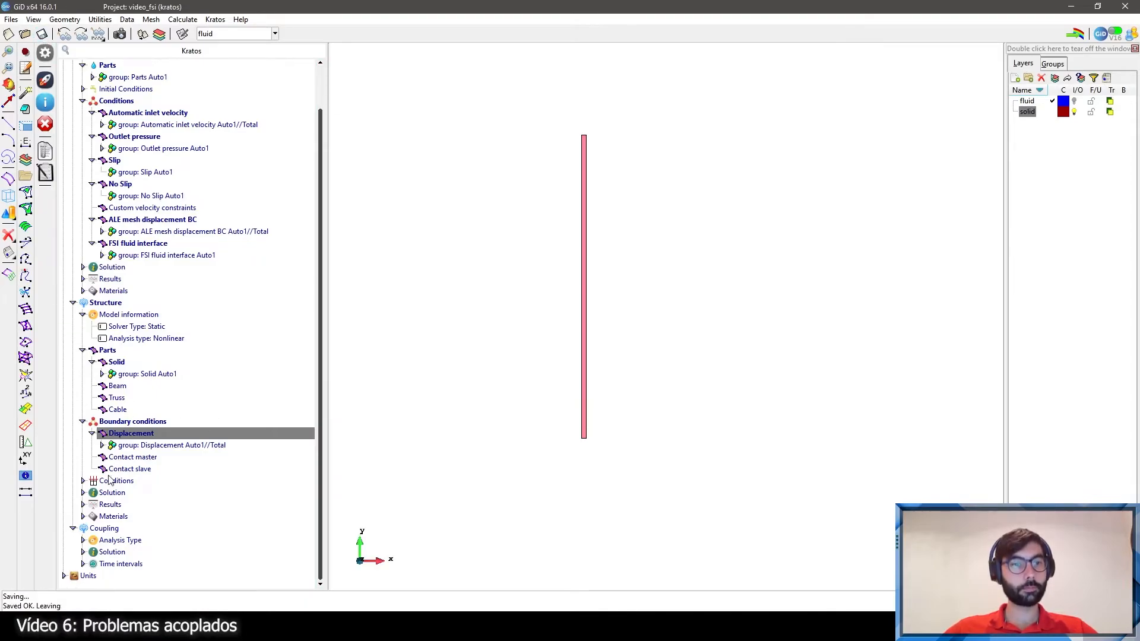
Step: Assign the flap's two long sides and top edge to an FSI structure interface condition, leaving out the bottom edge
{"action": "left_click", "coordinate": [83, 481]}
{"action": "scroll", "coordinate": [151, 386], "scroll_direction": "down", "scroll_amount": 3}
{"action": "scroll", "coordinate": [151, 386], "scroll_direction": "down", "scroll_amount": 2}
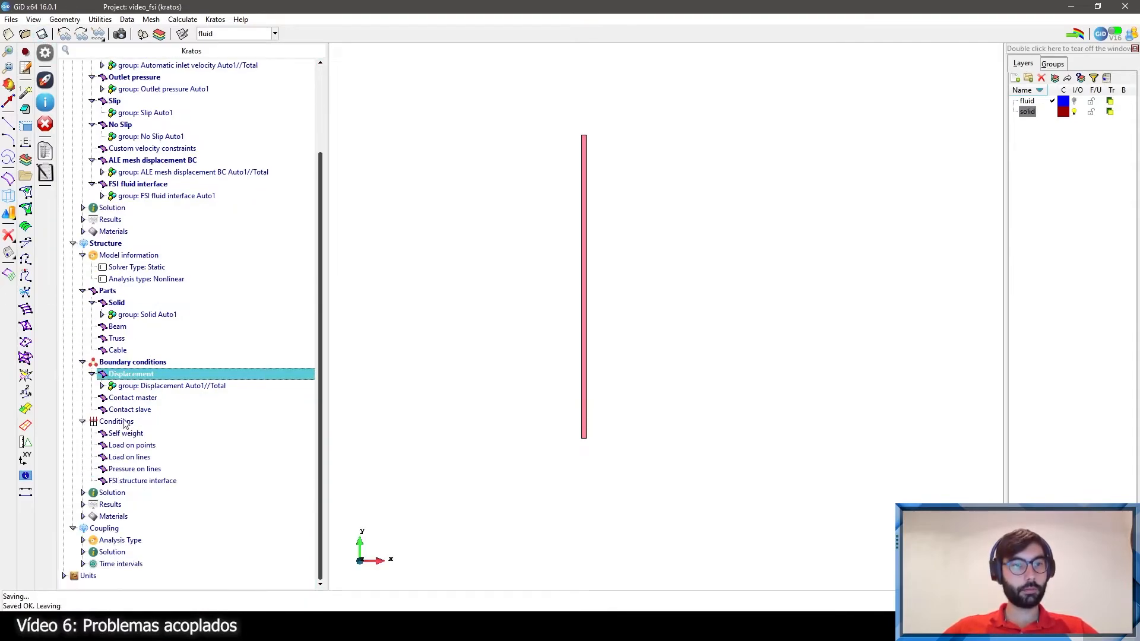
{"action": "left_click", "coordinate": [129, 482]}
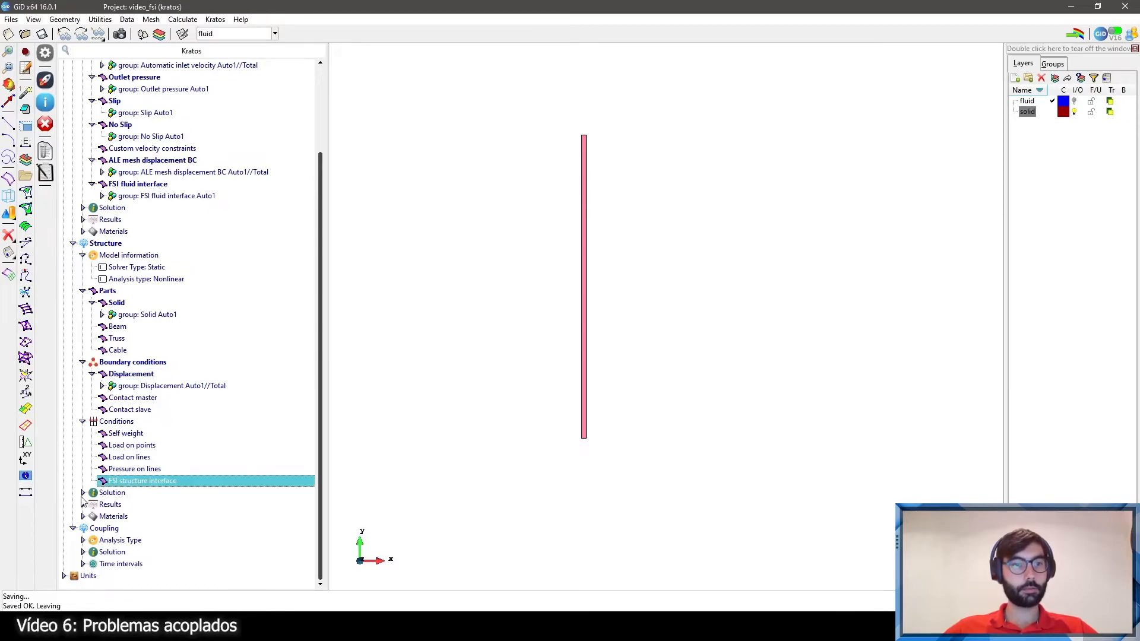
{"action": "double_click", "coordinate": [130, 481]}
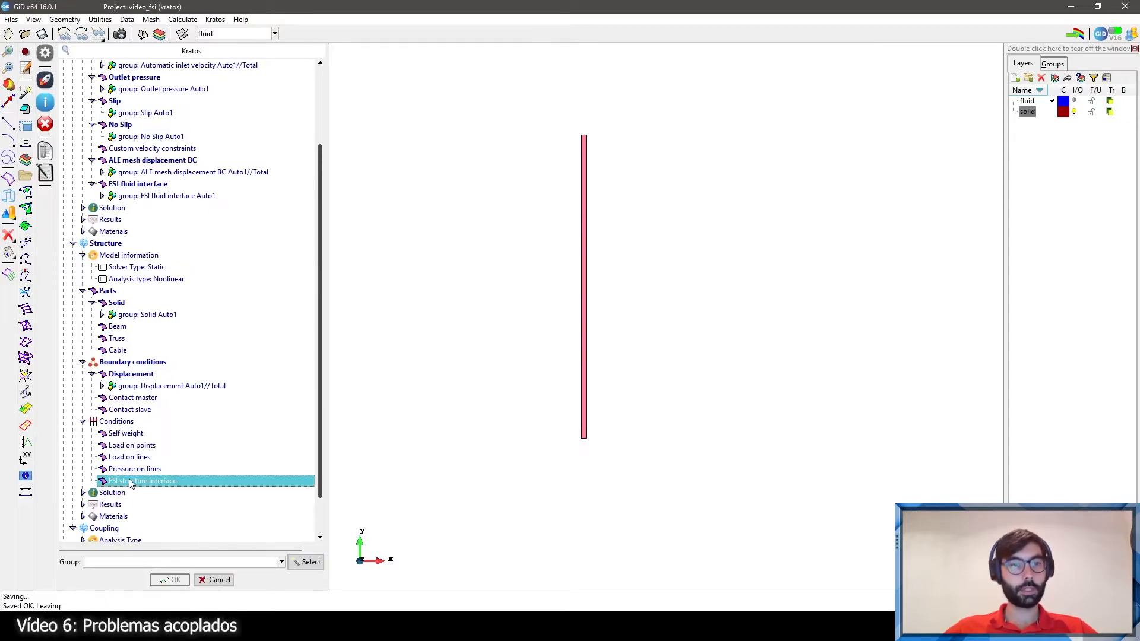
{"action": "left_click", "coordinate": [306, 562]}
{"action": "left_click", "coordinate": [567, 114]}
{"action": "left_click", "coordinate": [622, 455]}
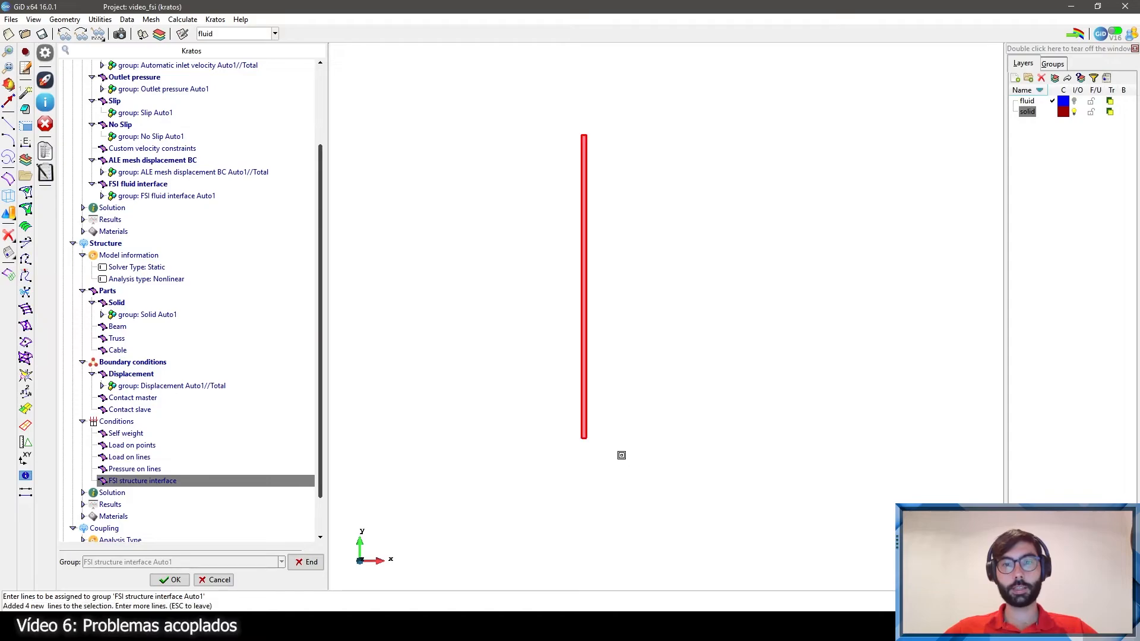
{"action": "scroll", "coordinate": [586, 441], "scroll_direction": "up", "scroll_amount": 5}
{"action": "left_click", "coordinate": [574, 431]}
{"action": "scroll", "coordinate": [570, 437], "scroll_direction": "down", "scroll_amount": 5}
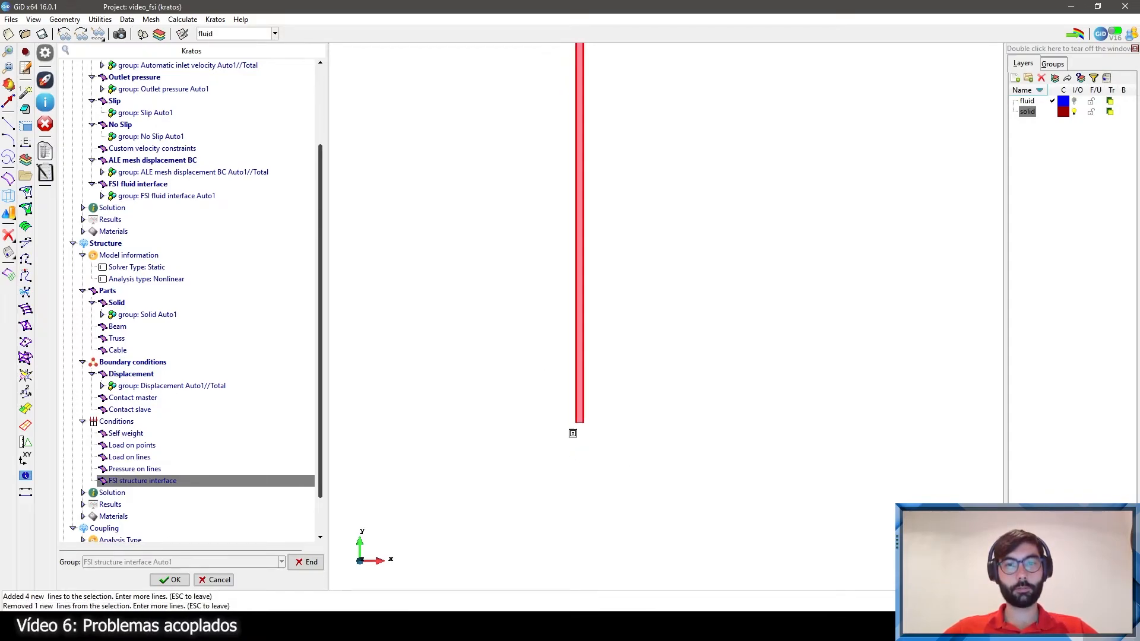
{"action": "key", "text": "Escape"}
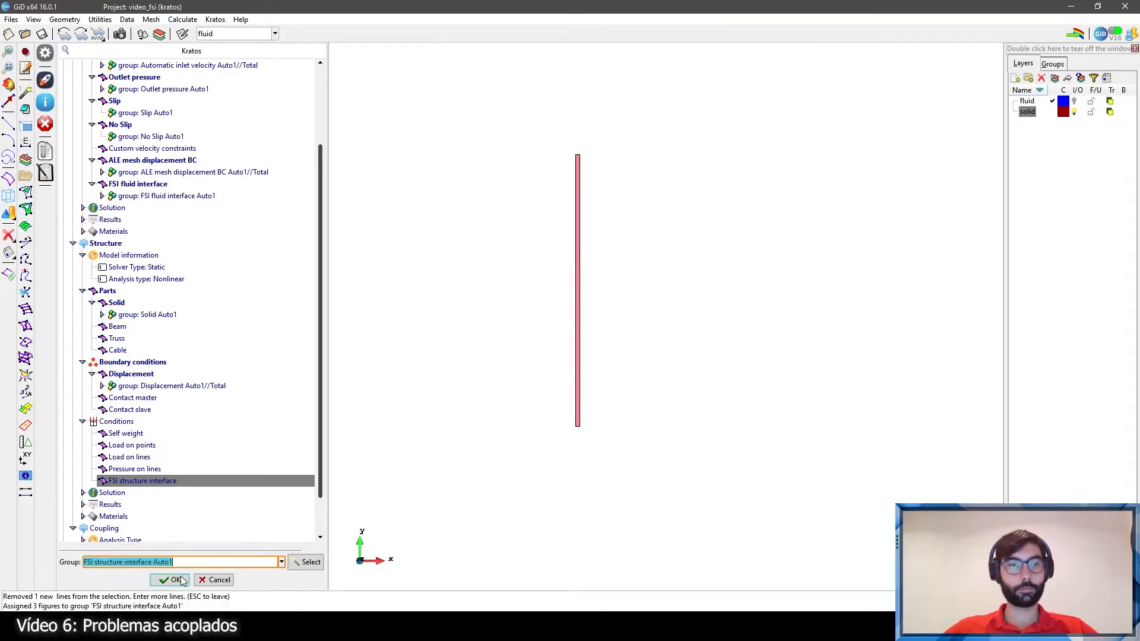
{"action": "left_click", "coordinate": [176, 580]}
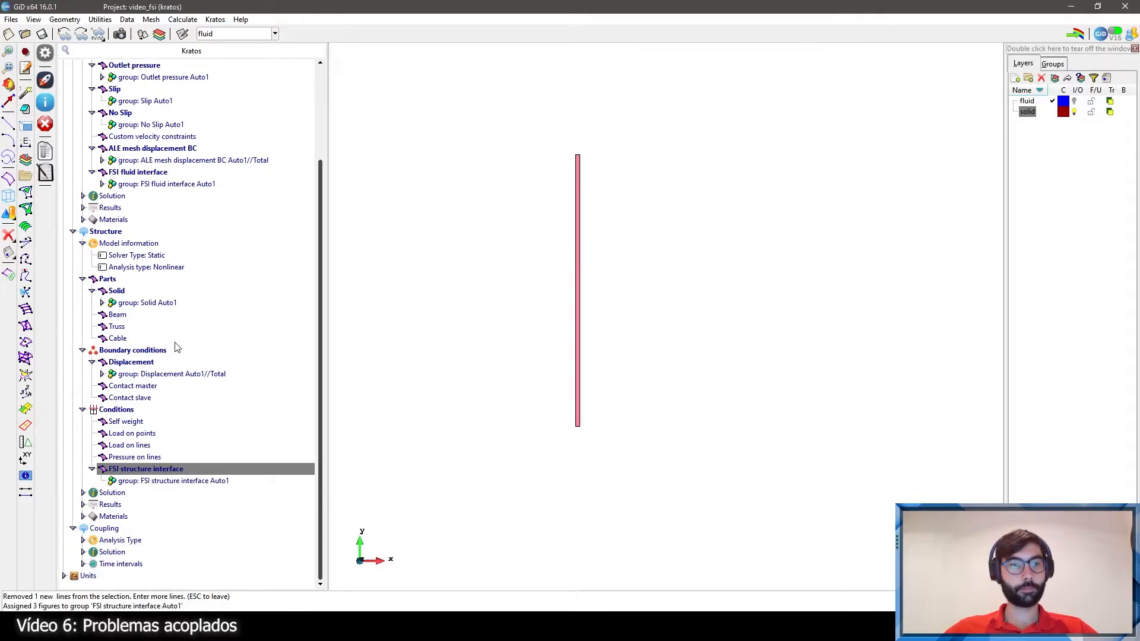
Step: Examine the coupling analysis type, solution and time interval settings, plus the fluid solution's strategy and gravity parameters
{"action": "left_click", "coordinate": [83, 540]}
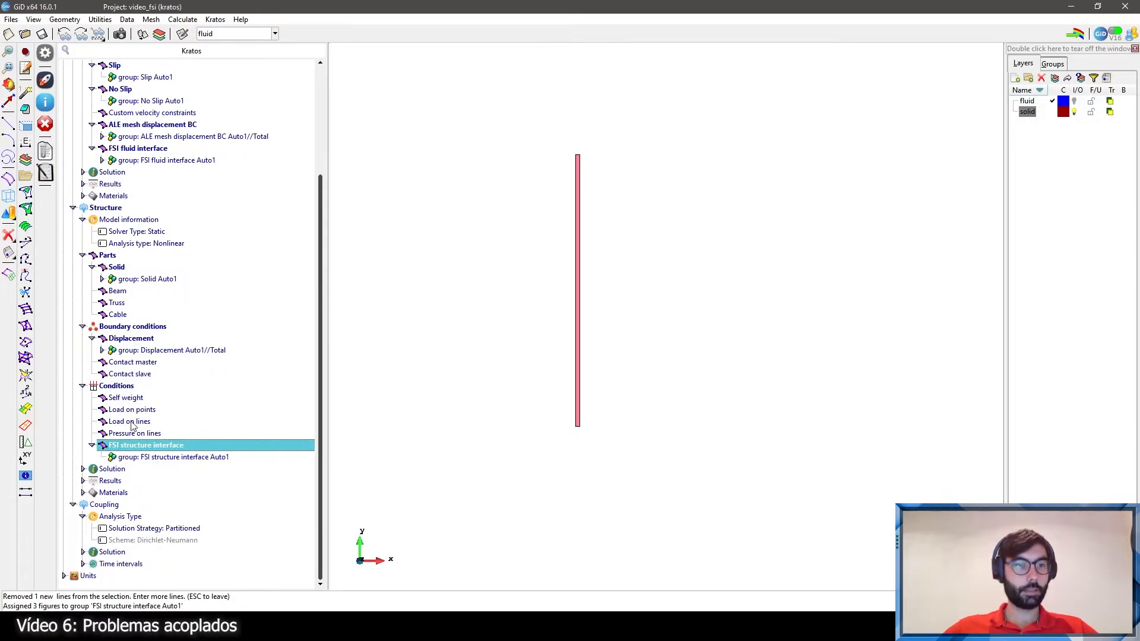
{"action": "left_click", "coordinate": [84, 553]}
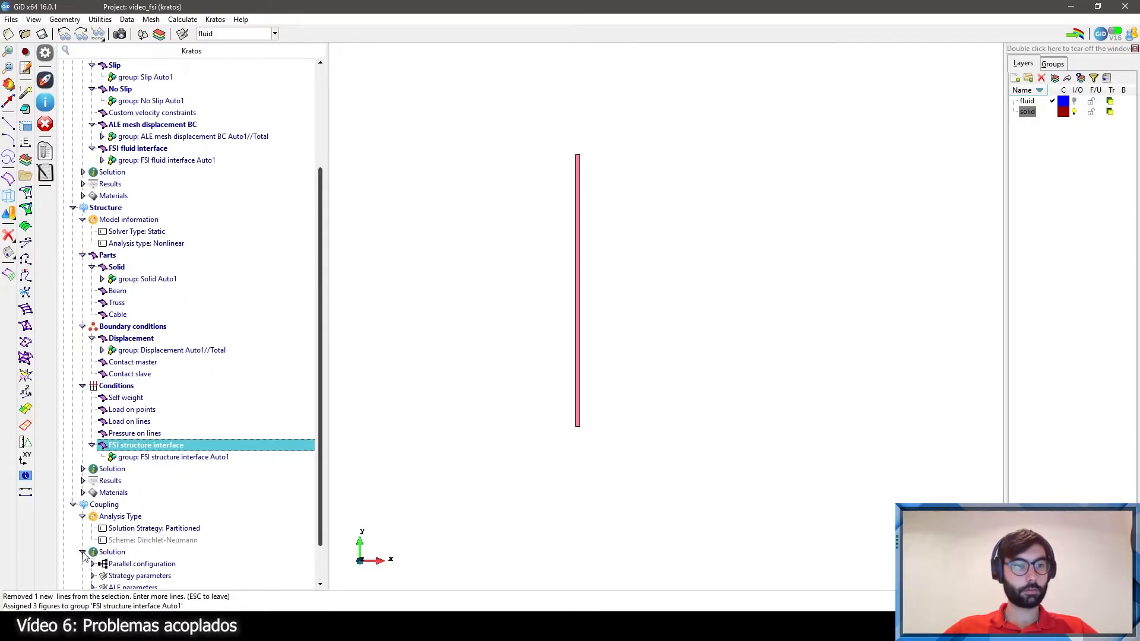
{"action": "left_click", "coordinate": [83, 564]}
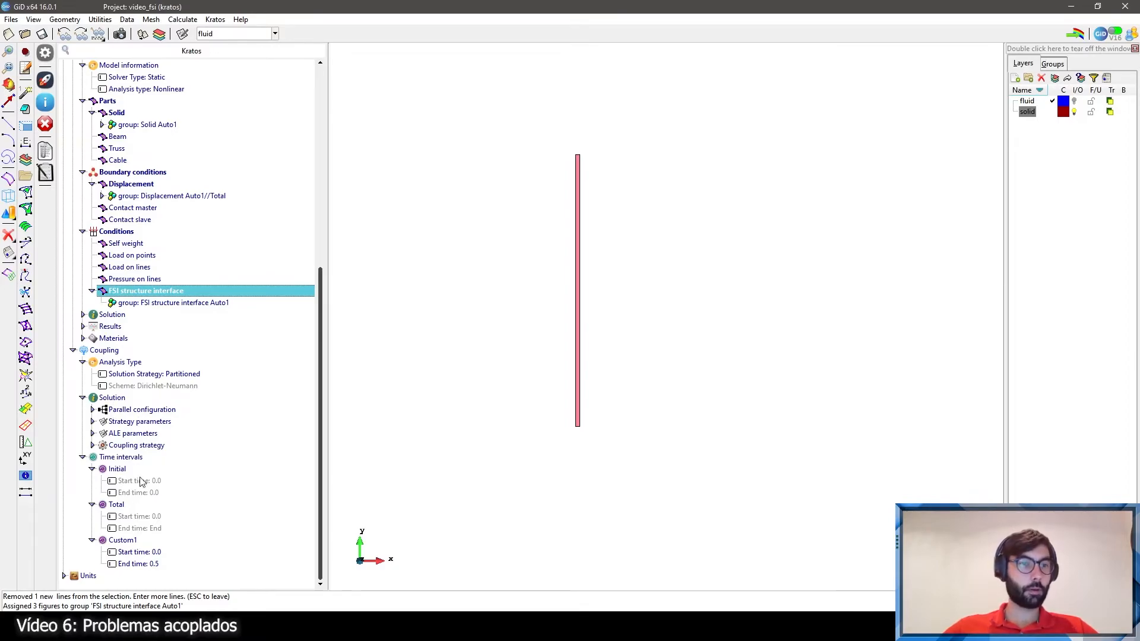
{"action": "scroll", "coordinate": [115, 466], "scroll_direction": "up", "scroll_amount": 10}
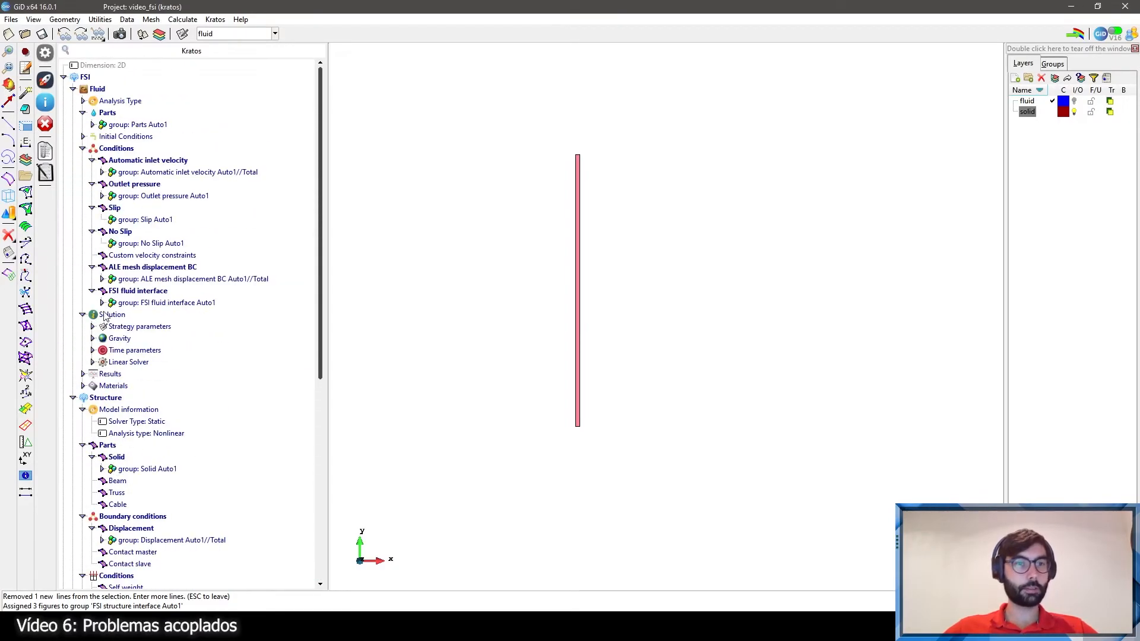
{"action": "left_click", "coordinate": [92, 327]}
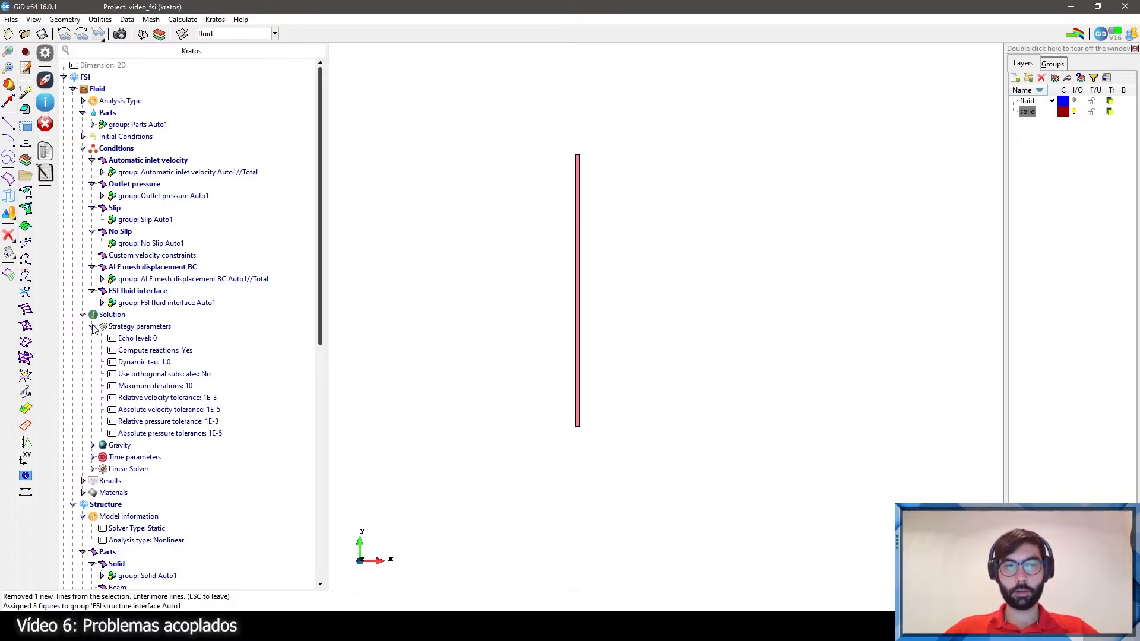
{"action": "left_click", "coordinate": [93, 327]}
{"action": "left_click", "coordinate": [93, 339]}
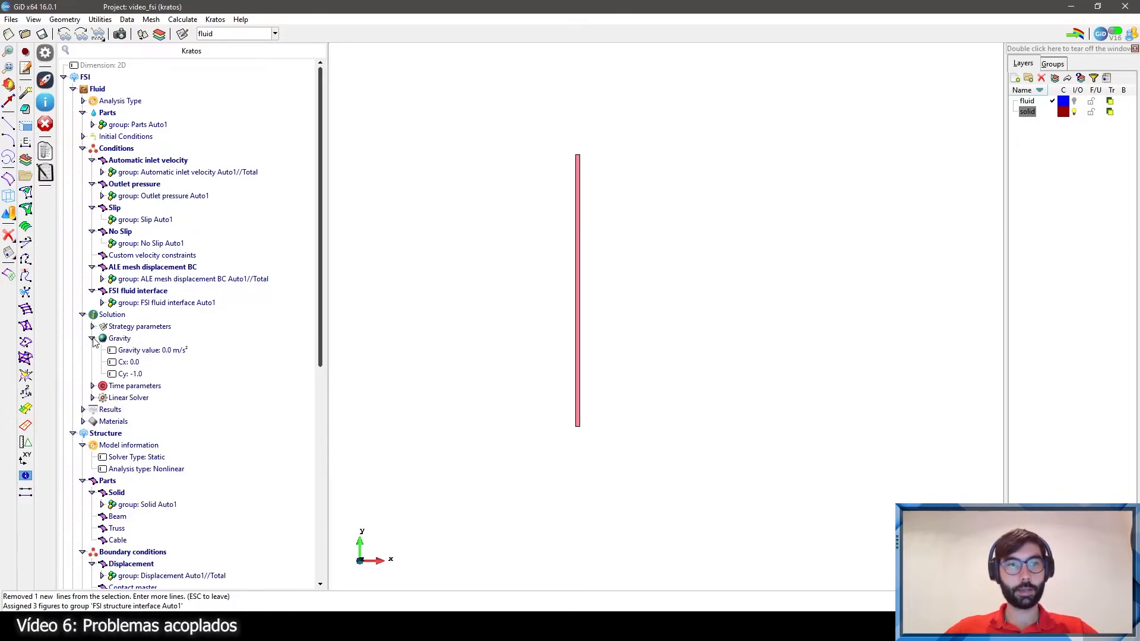
{"action": "left_click", "coordinate": [93, 338]}
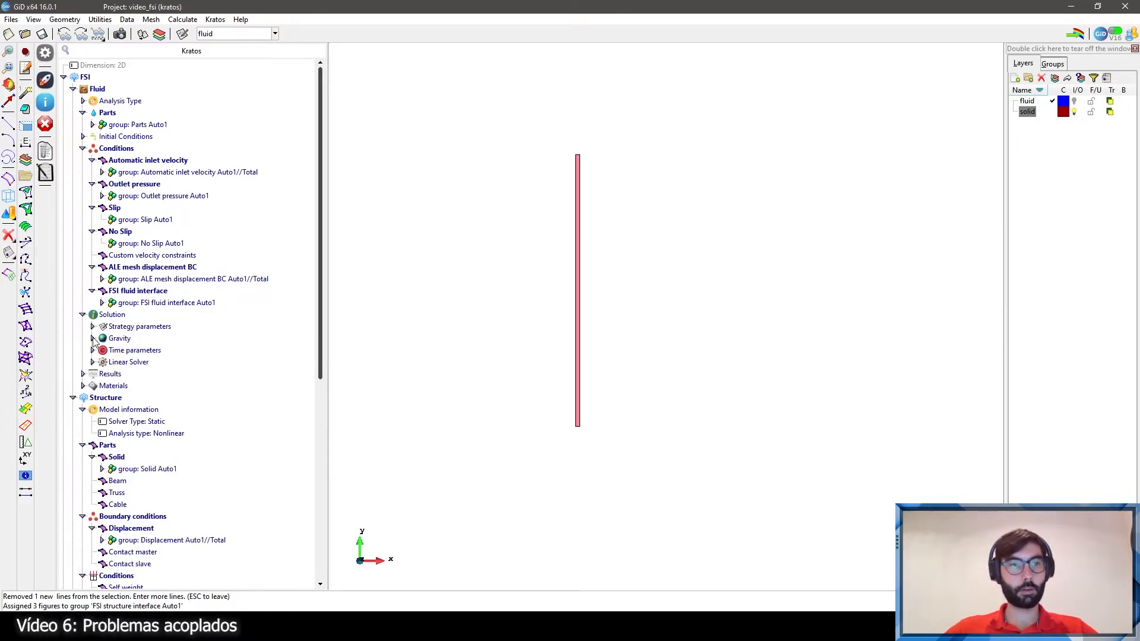
Step: Set the end time in the fluid solution's time parameters to 10.0
{"action": "left_click", "coordinate": [92, 350]}
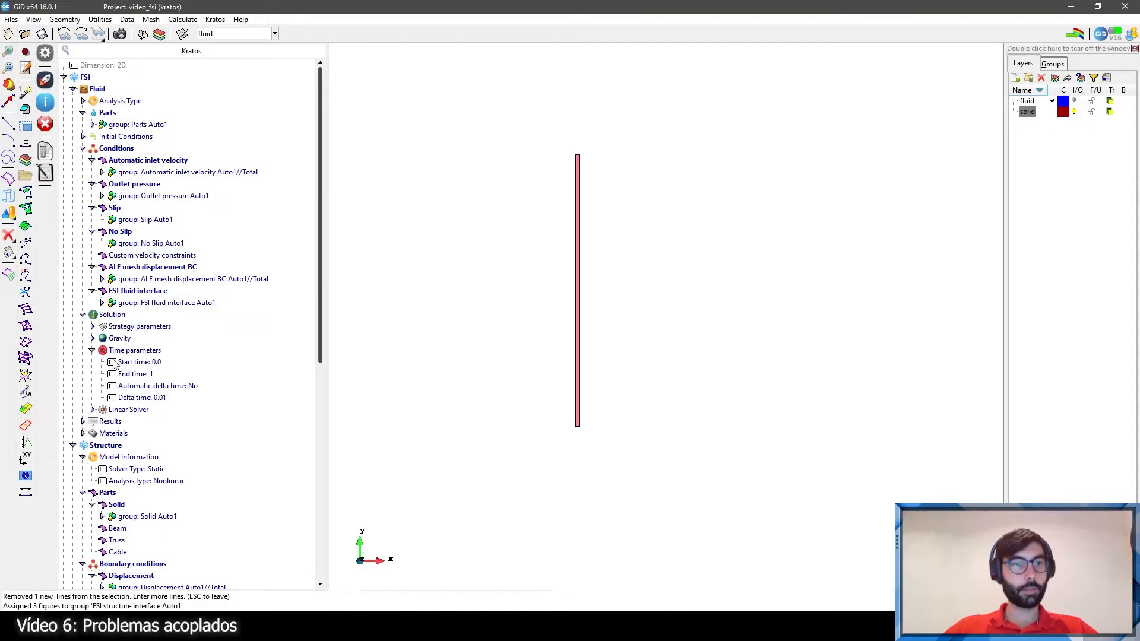
{"action": "double_click", "coordinate": [146, 375]}
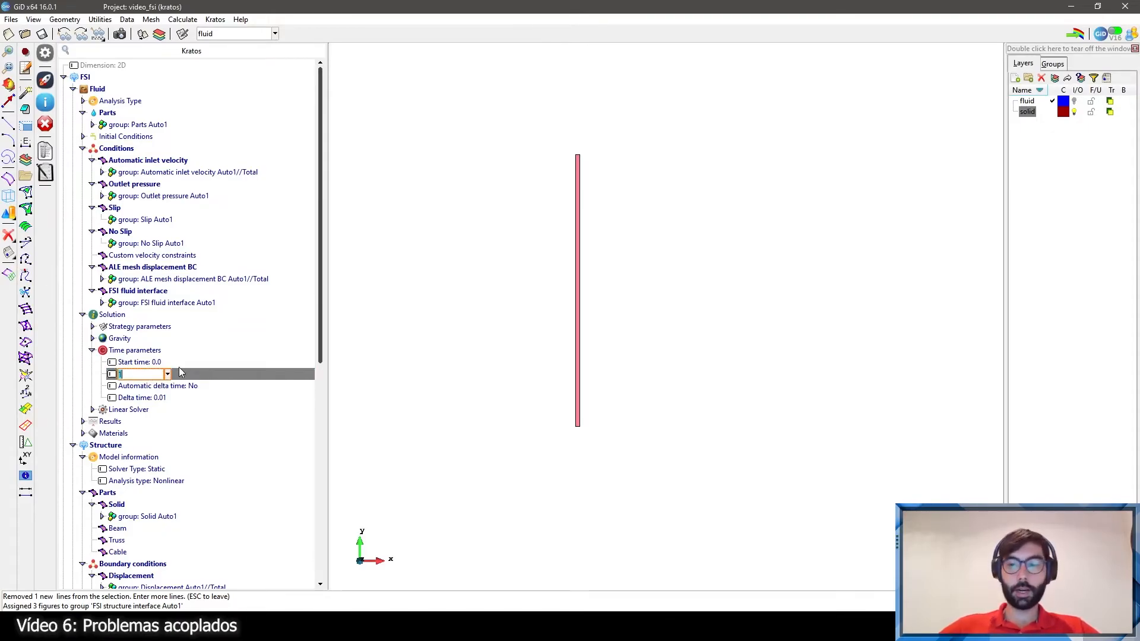
{"action": "type", "text": "0.0"}
{"action": "key", "text": "Return"}
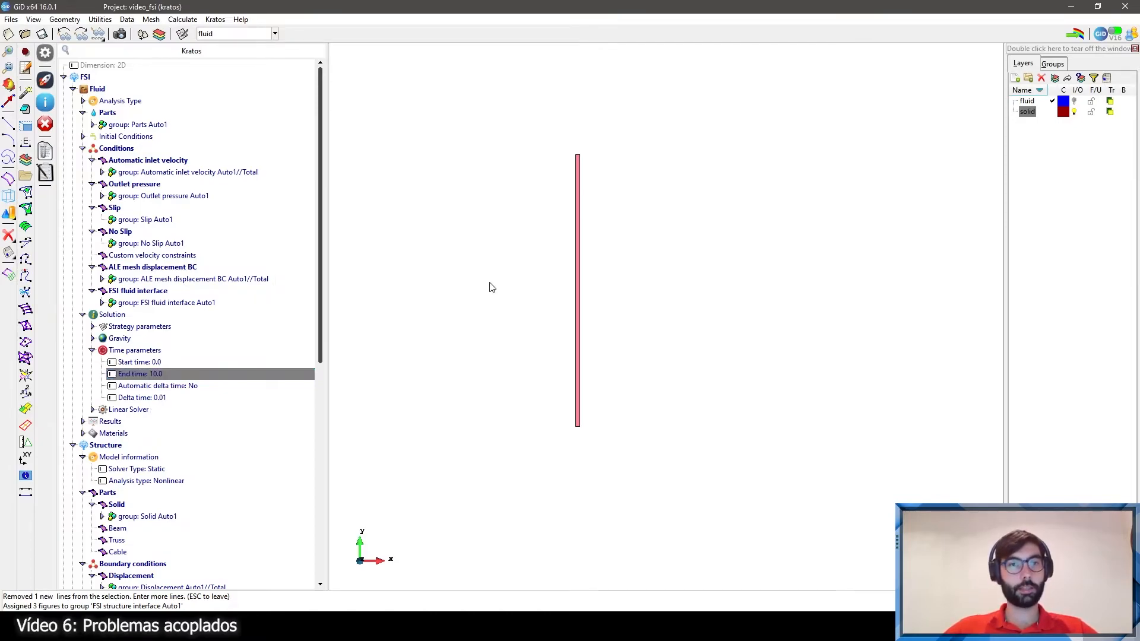
Step: Show the fluid layer again together with the solid and review the complete list of fluid and structure settings
{"action": "left_click", "coordinate": [1074, 102]}
{"action": "scroll", "coordinate": [580, 390], "scroll_direction": "down", "scroll_amount": 5}
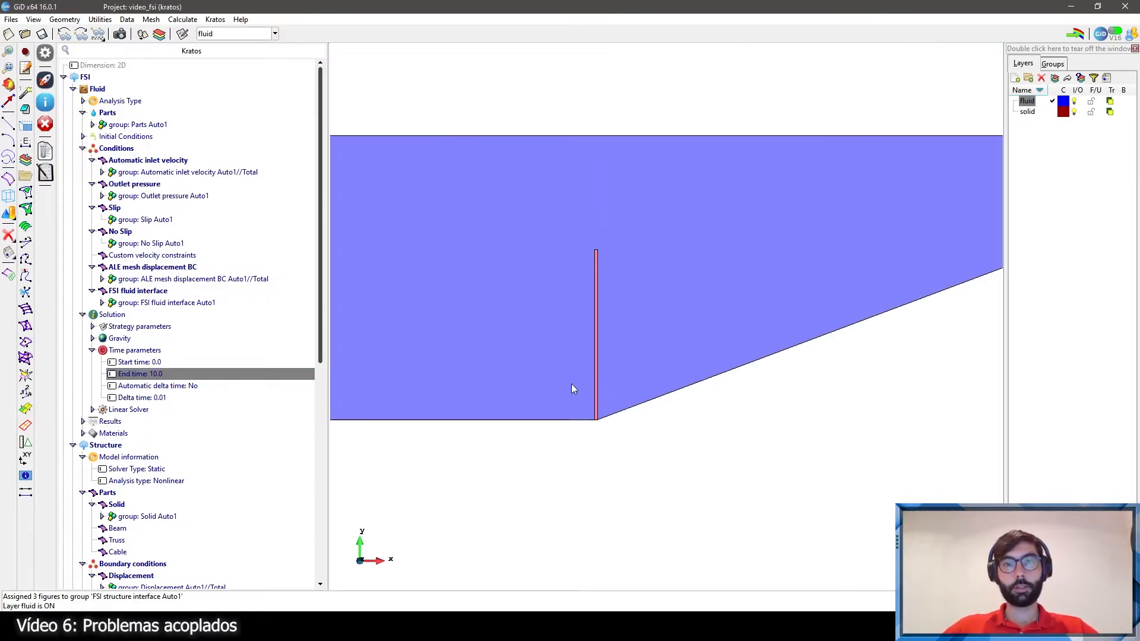
{"action": "scroll", "coordinate": [613, 352], "scroll_direction": "up", "scroll_amount": 1}
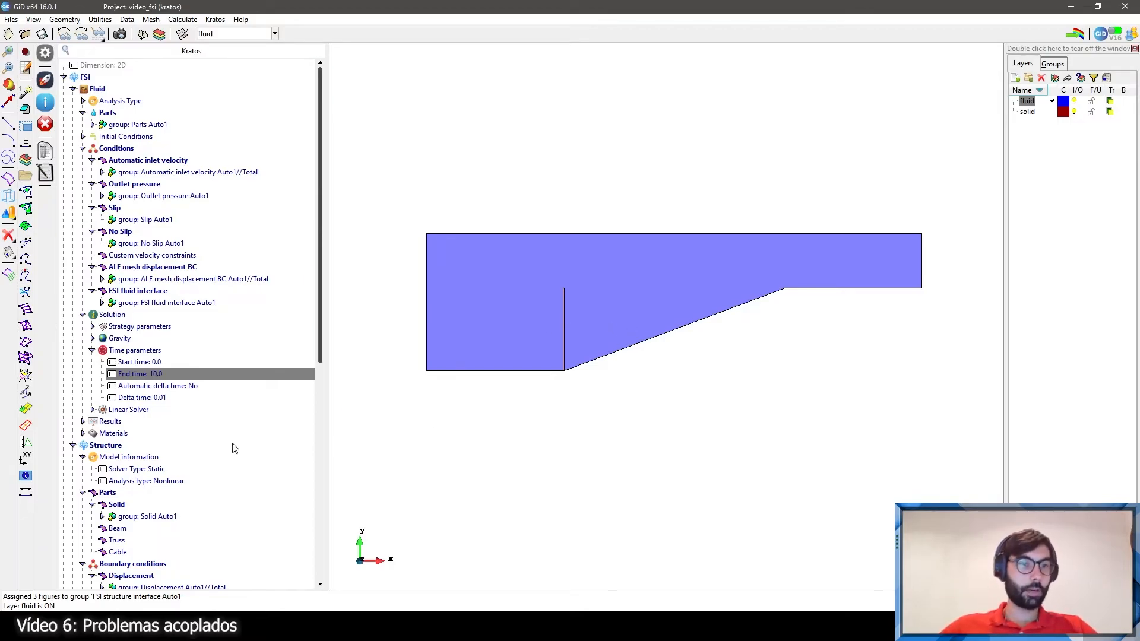
{"action": "scroll", "coordinate": [238, 439], "scroll_direction": "down", "scroll_amount": 10}
{"action": "scroll", "coordinate": [126, 486], "scroll_direction": "down", "scroll_amount": 1}
{"action": "scroll", "coordinate": [74, 351], "scroll_direction": "up", "scroll_amount": 11}
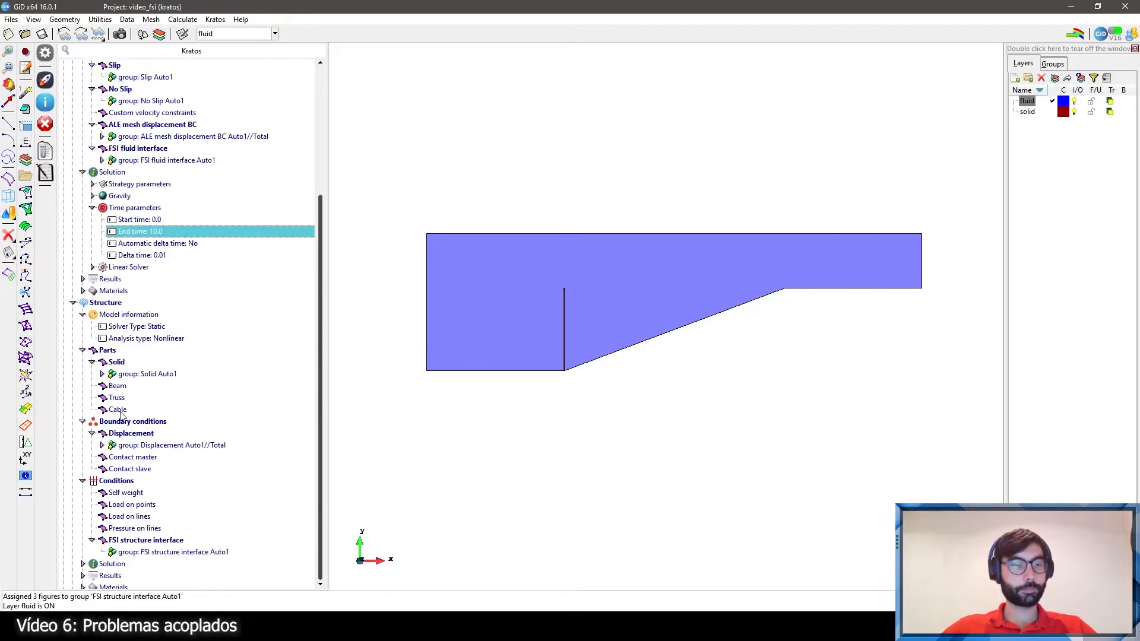
{"action": "scroll", "coordinate": [602, 333], "scroll_direction": "down", "scroll_amount": 2}
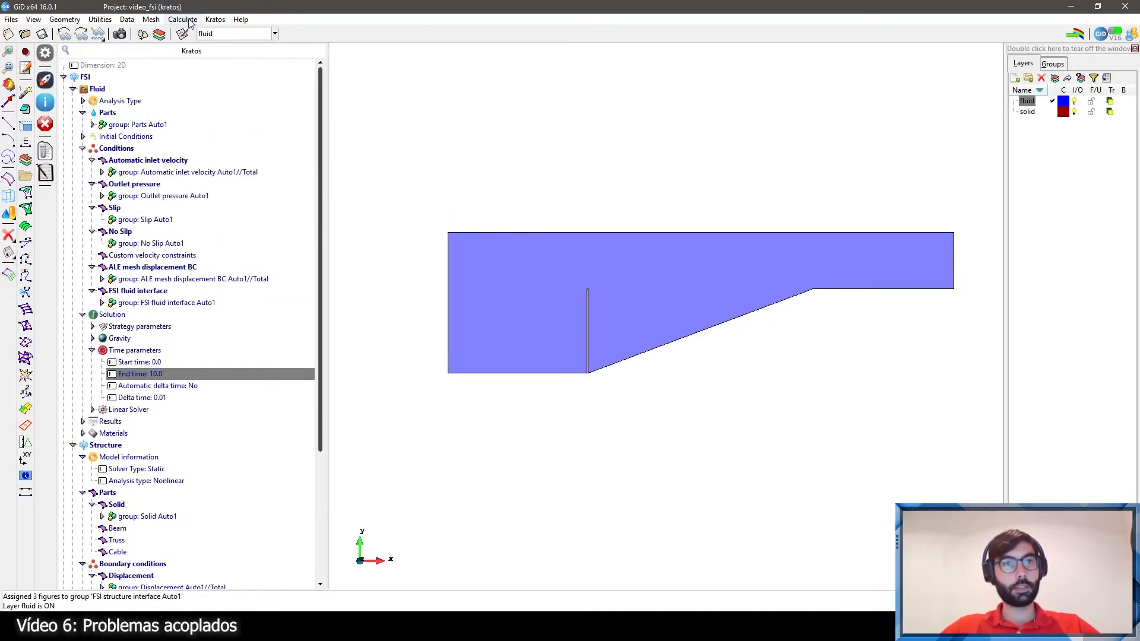
Step: Generate the mesh with element size 0.02 using the model's meshing parameters and inspect the elements around the flap
{"action": "left_click", "coordinate": [151, 20]}
{"action": "left_click", "coordinate": [170, 145]}
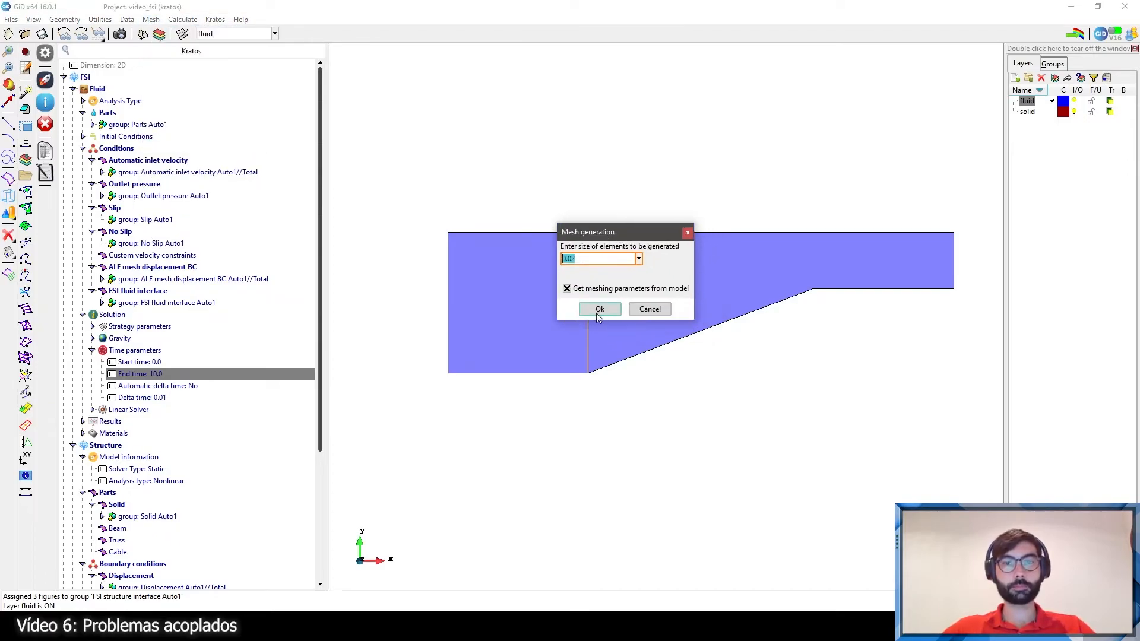
{"action": "key", "text": "Return"}
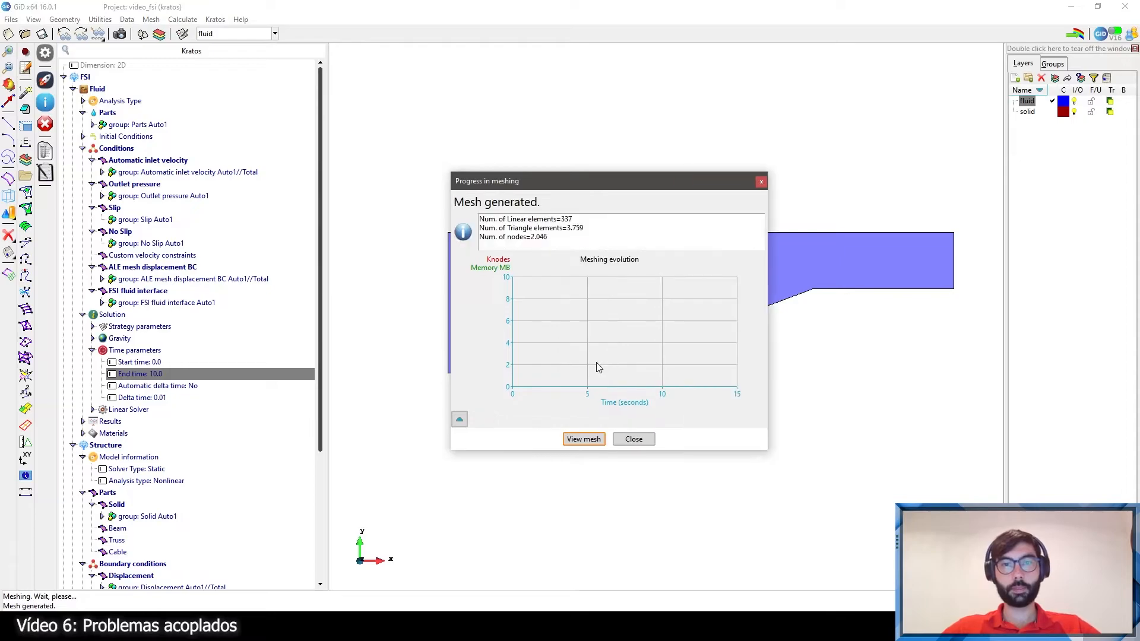
{"action": "left_click", "coordinate": [585, 440]}
{"action": "scroll", "coordinate": [588, 285], "scroll_direction": "up", "scroll_amount": 6}
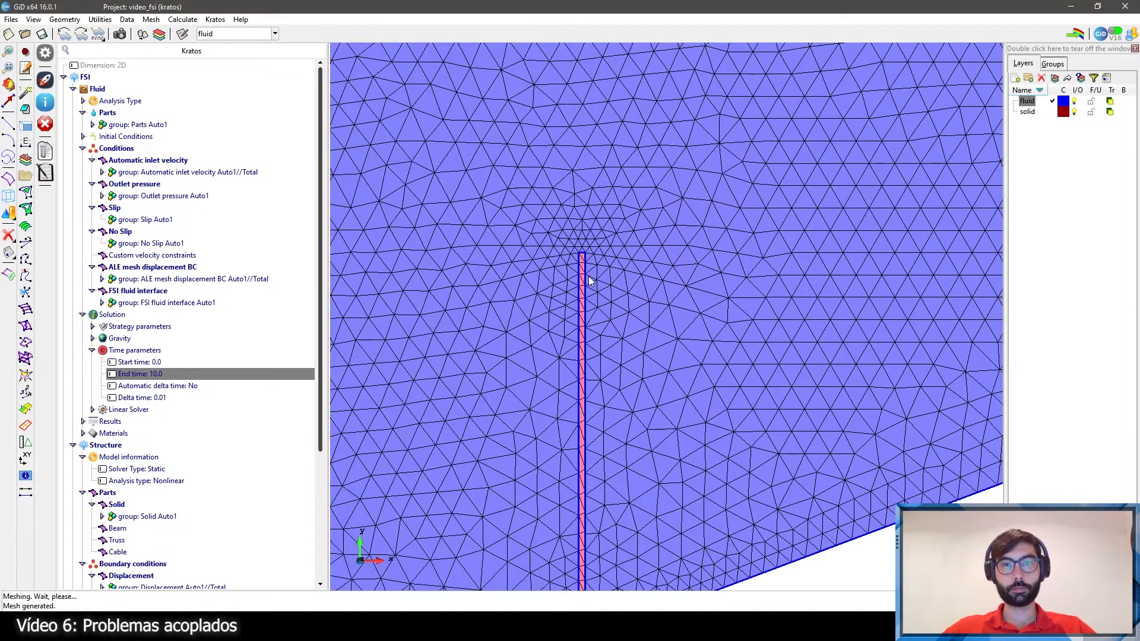
{"action": "scroll", "coordinate": [570, 246], "scroll_direction": "up", "scroll_amount": 3}
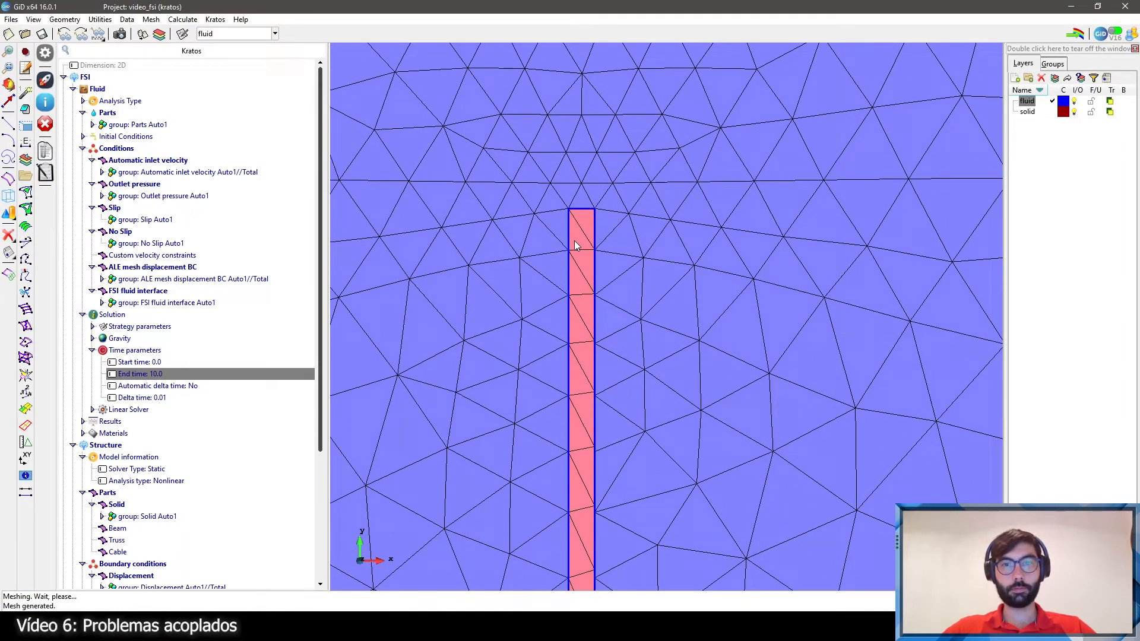
{"action": "scroll", "coordinate": [582, 238], "scroll_direction": "up", "scroll_amount": 6}
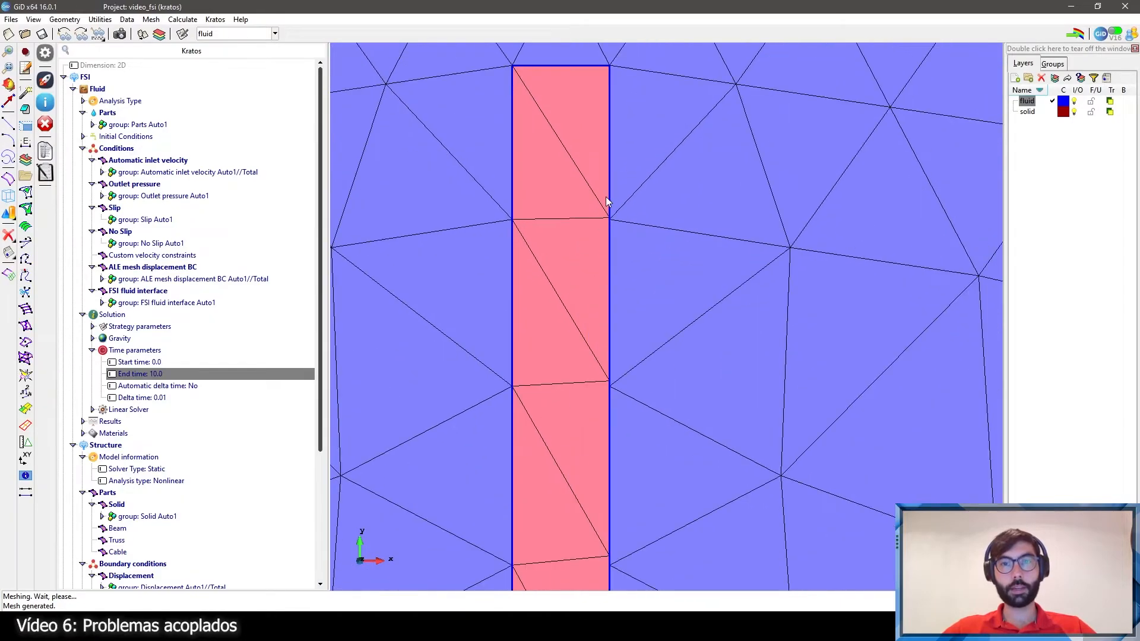
{"action": "scroll", "coordinate": [612, 383], "scroll_direction": "down", "scroll_amount": 12}
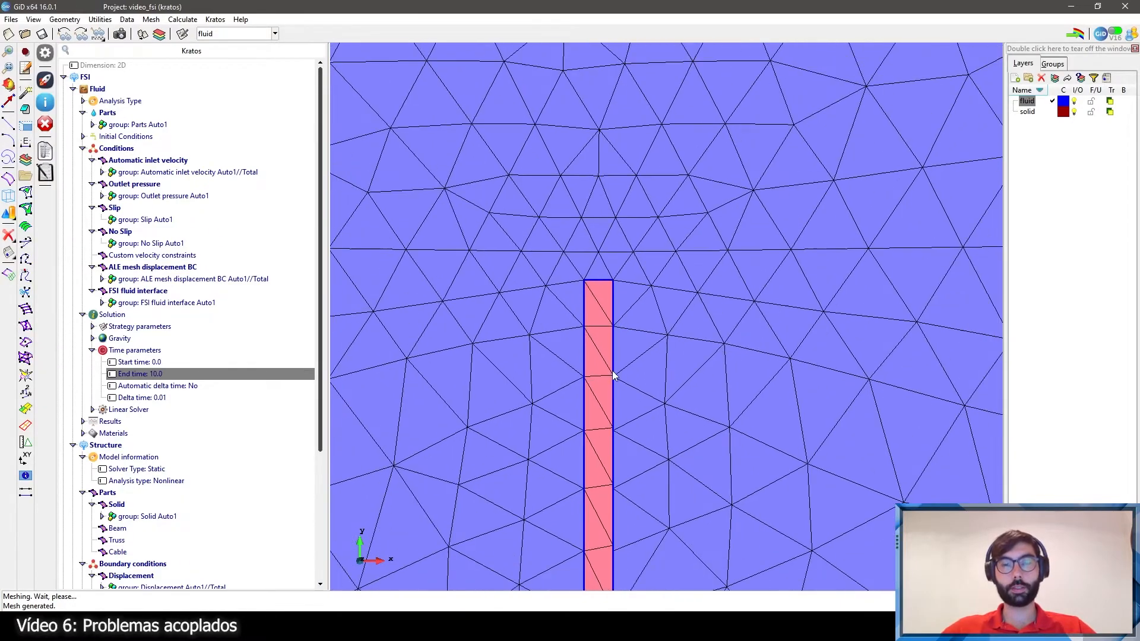
{"action": "scroll", "coordinate": [599, 289], "scroll_direction": "down", "scroll_amount": 2}
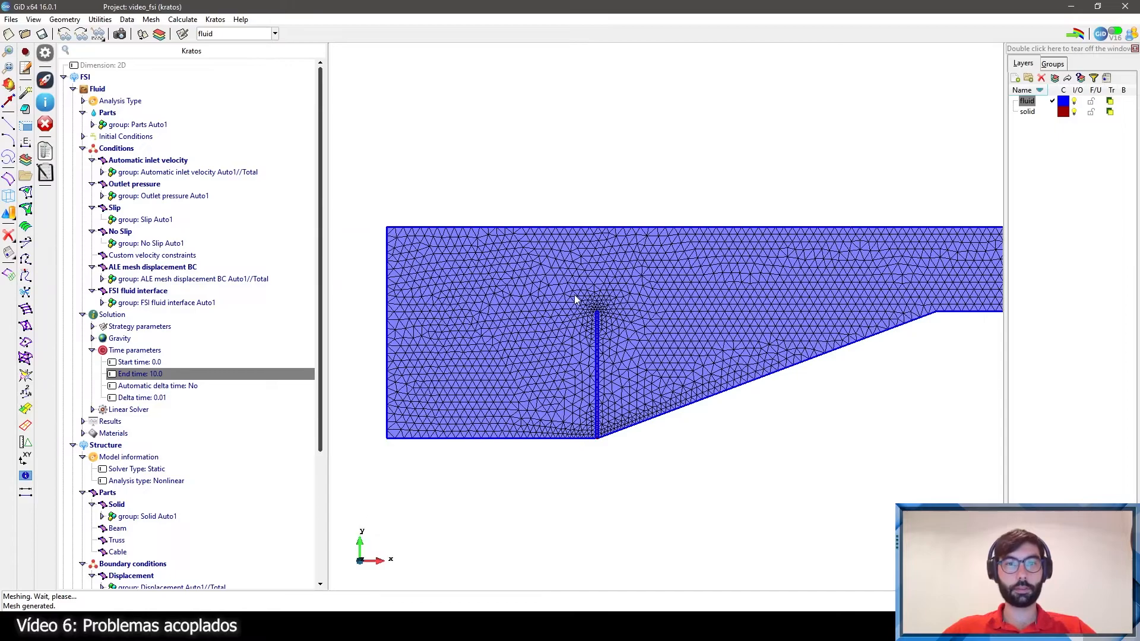
Step: Return to the geometry view, hide the fluid layer and select the flap surface for a structured mesh by number of divisions
{"action": "left_click", "coordinate": [8, 276]}
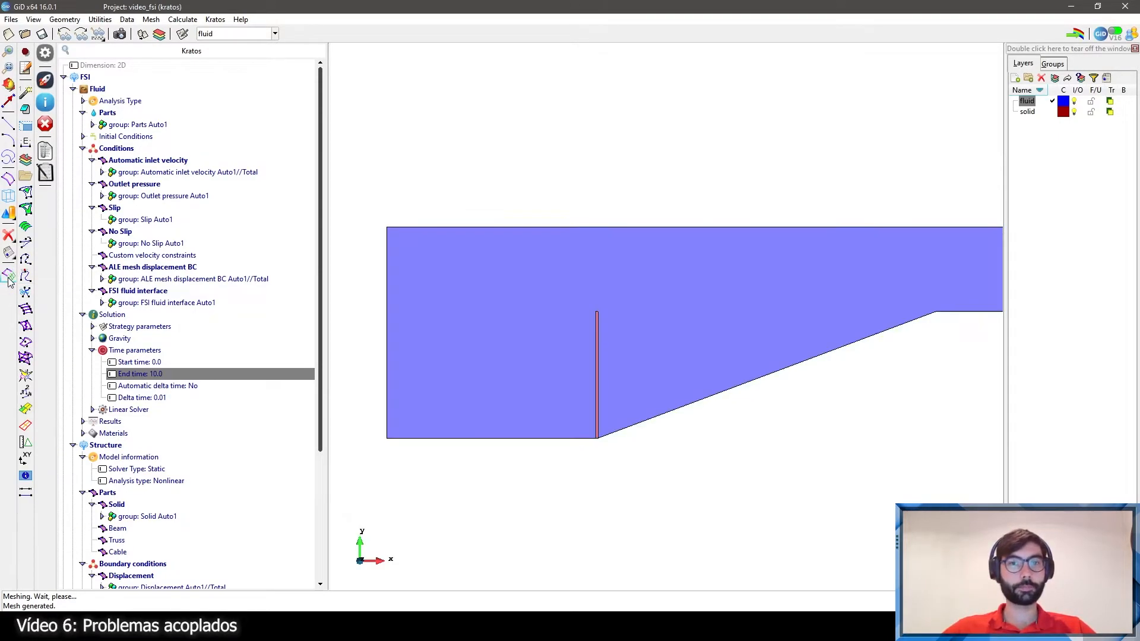
{"action": "left_click", "coordinate": [152, 19]}
{"action": "left_click", "coordinate": [153, 20]}
{"action": "left_click", "coordinate": [153, 21]}
{"action": "mouse_move", "coordinate": [181, 97]}
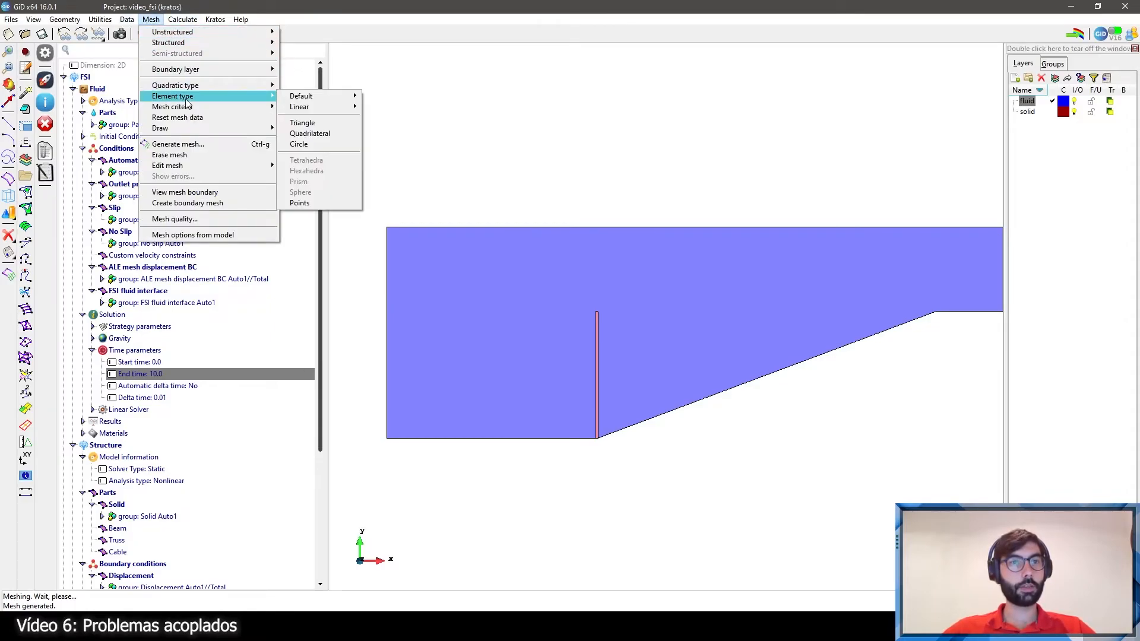
{"action": "mouse_move", "coordinate": [178, 43]}
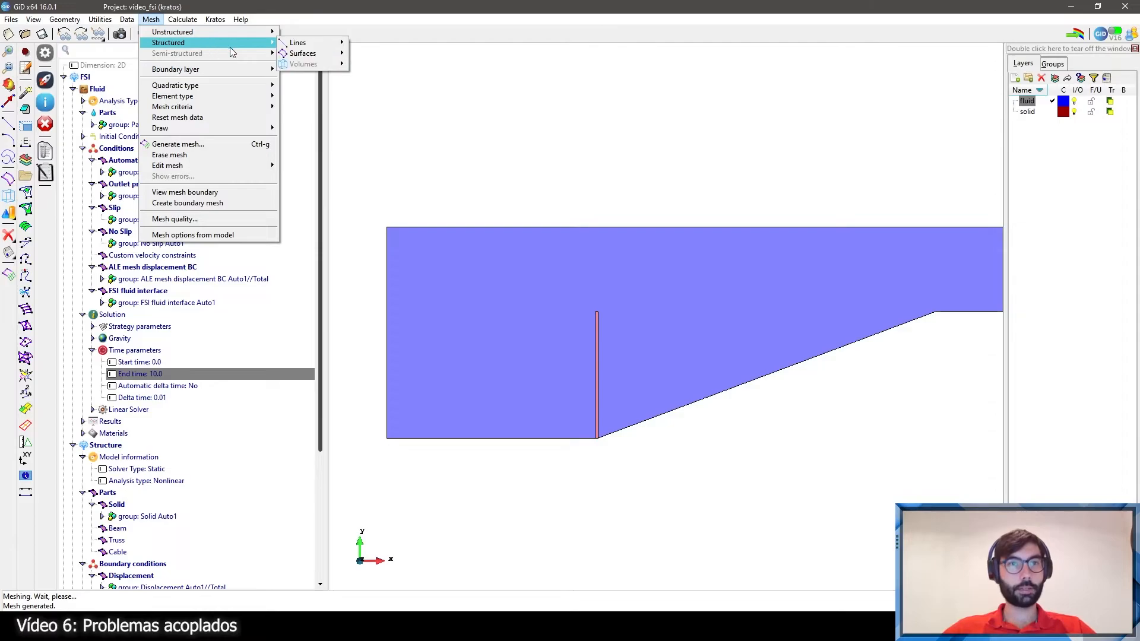
{"action": "mouse_move", "coordinate": [303, 54]}
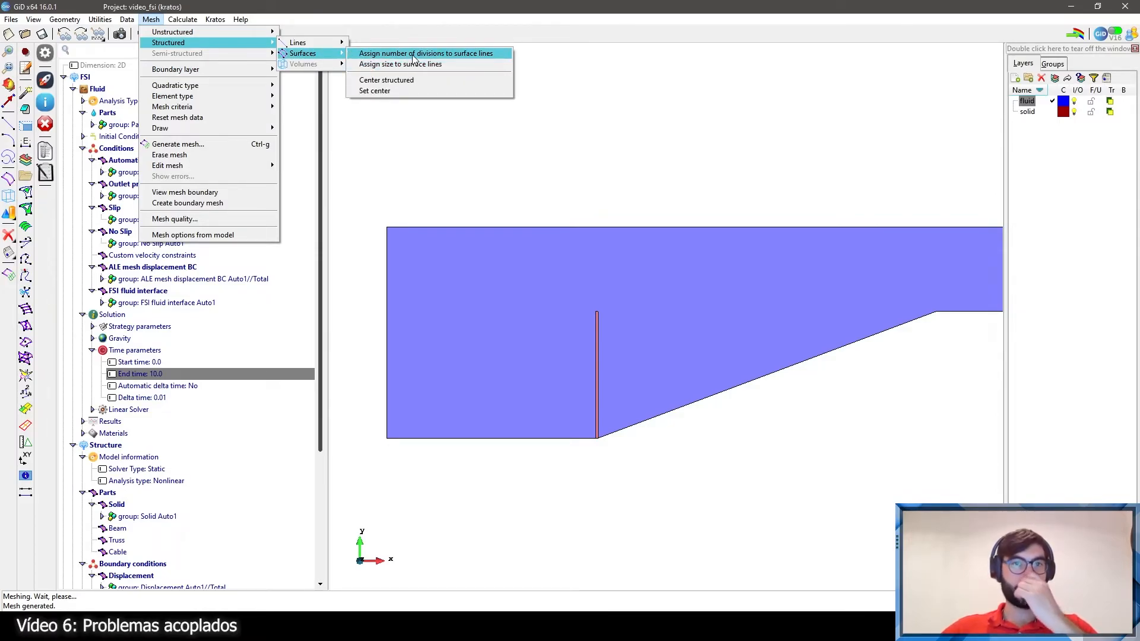
{"action": "left_click", "coordinate": [413, 54]}
{"action": "scroll", "coordinate": [596, 336], "scroll_direction": "up", "scroll_amount": 10}
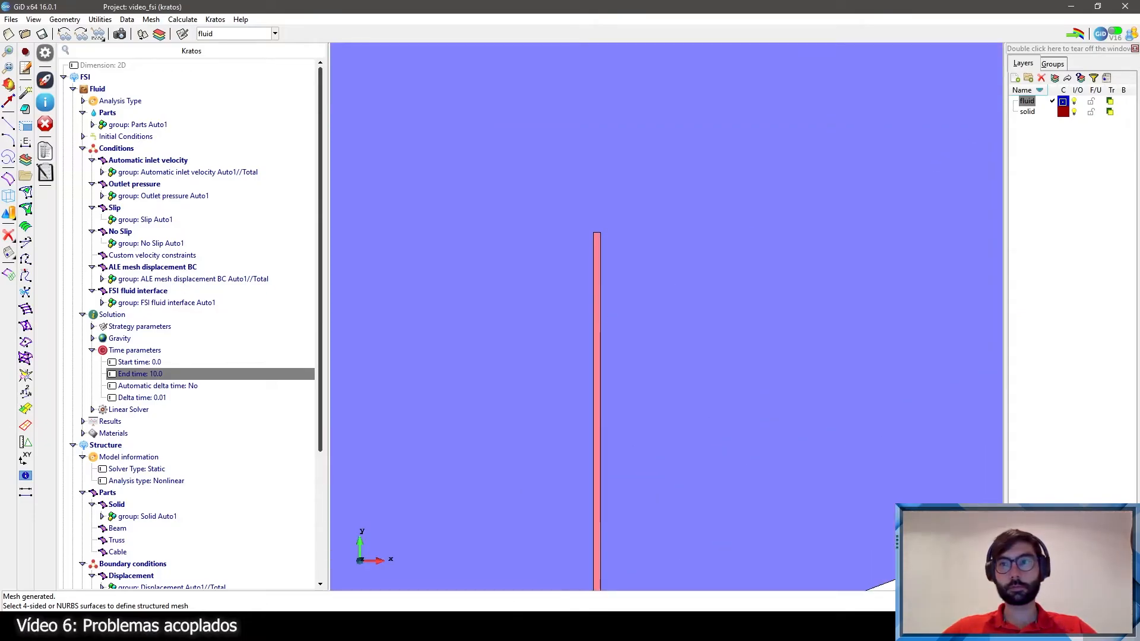
{"action": "left_click", "coordinate": [1075, 100]}
{"action": "left_click", "coordinate": [597, 260]}
{"action": "key", "text": "Escape"}
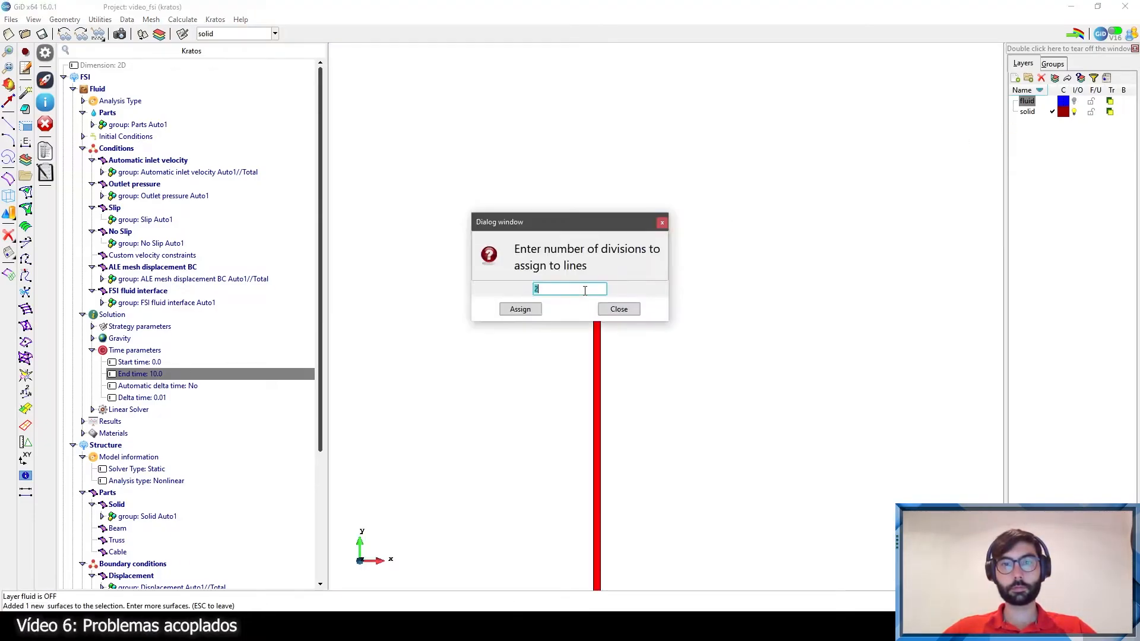
Step: Assign 2 divisions to the flap's short edges and 20 divisions to its long edges, finishing the structured size assignment
{"action": "left_click", "coordinate": [520, 309]}
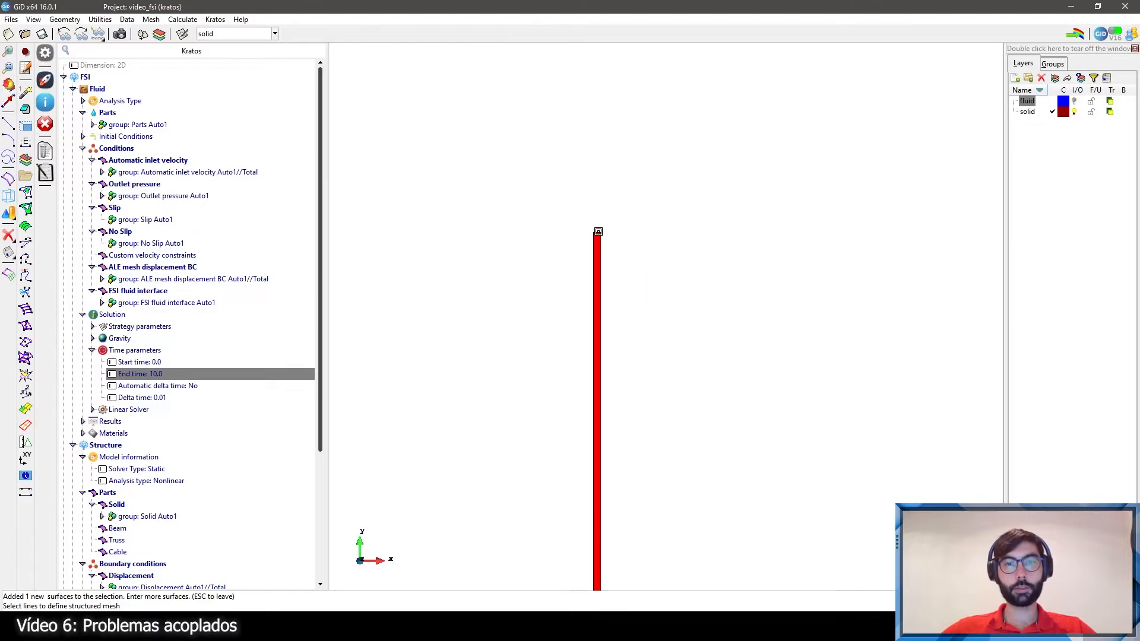
{"action": "scroll", "coordinate": [596, 234], "scroll_direction": "up", "scroll_amount": 3}
{"action": "left_click", "coordinate": [599, 232]}
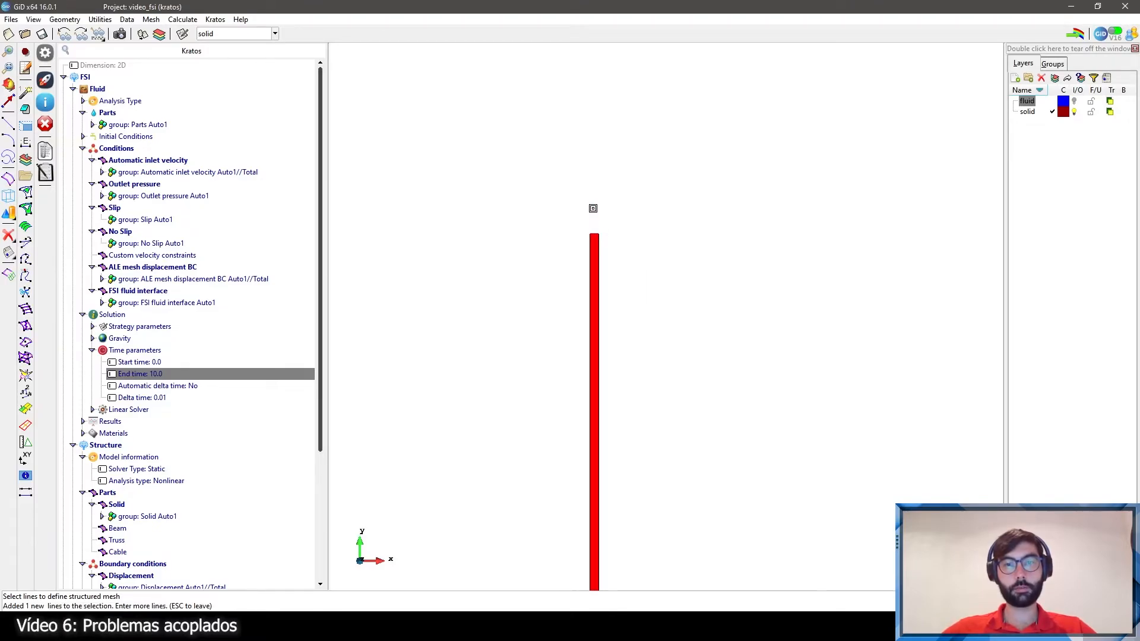
{"action": "key", "text": "Escape"}
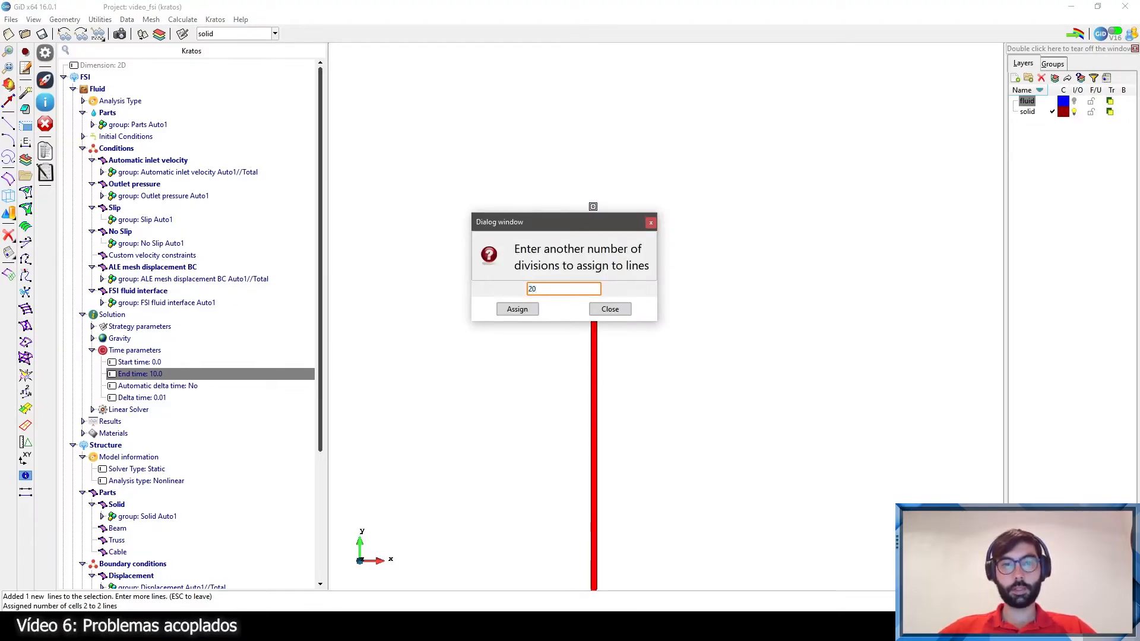
{"action": "left_click", "coordinate": [516, 310]}
{"action": "left_click", "coordinate": [594, 306]}
{"action": "key", "text": "Escape"}
{"action": "left_click", "coordinate": [604, 305]}
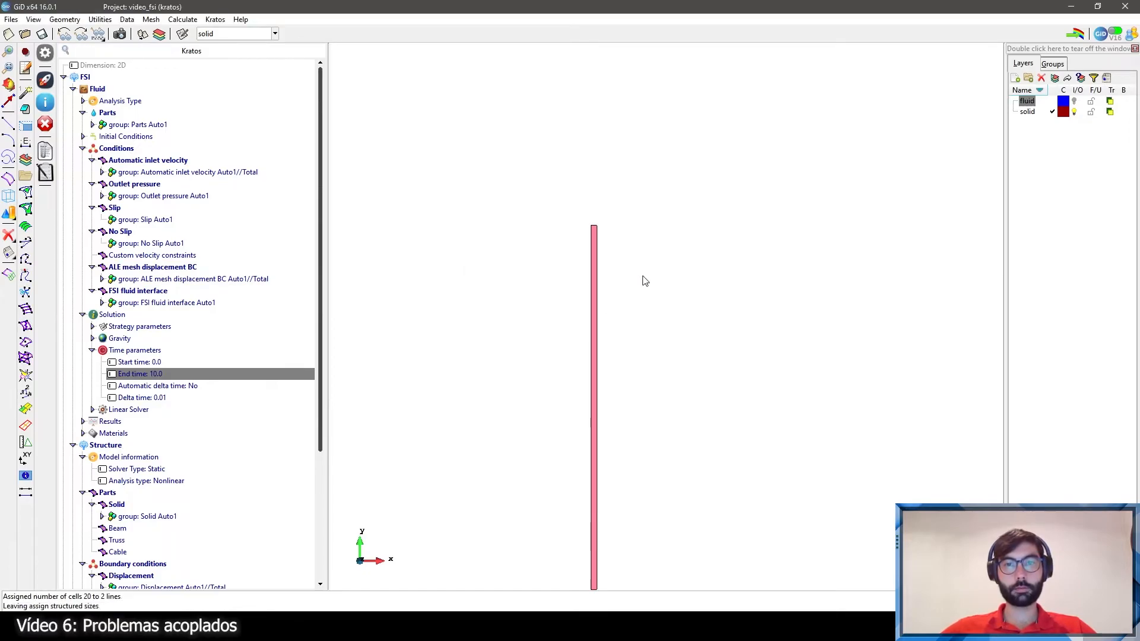
Step: Assign the quadrilateral element type to the flap surface
{"action": "left_click", "coordinate": [150, 19]}
{"action": "left_click", "coordinate": [335, 134]}
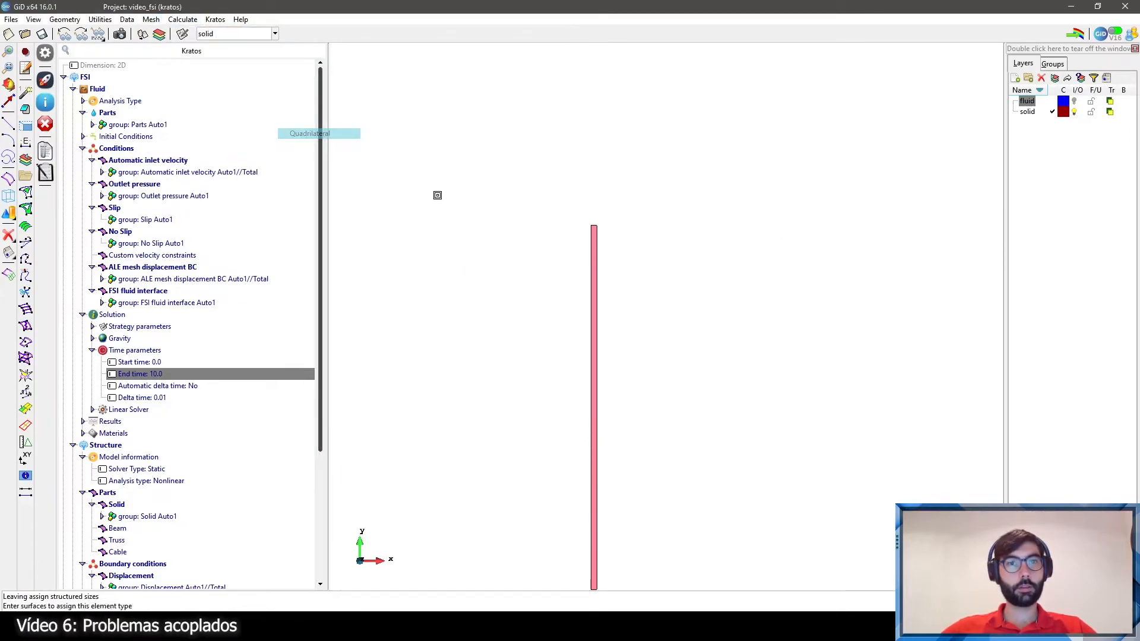
{"action": "left_click", "coordinate": [594, 238]}
{"action": "key", "text": "Escape"}
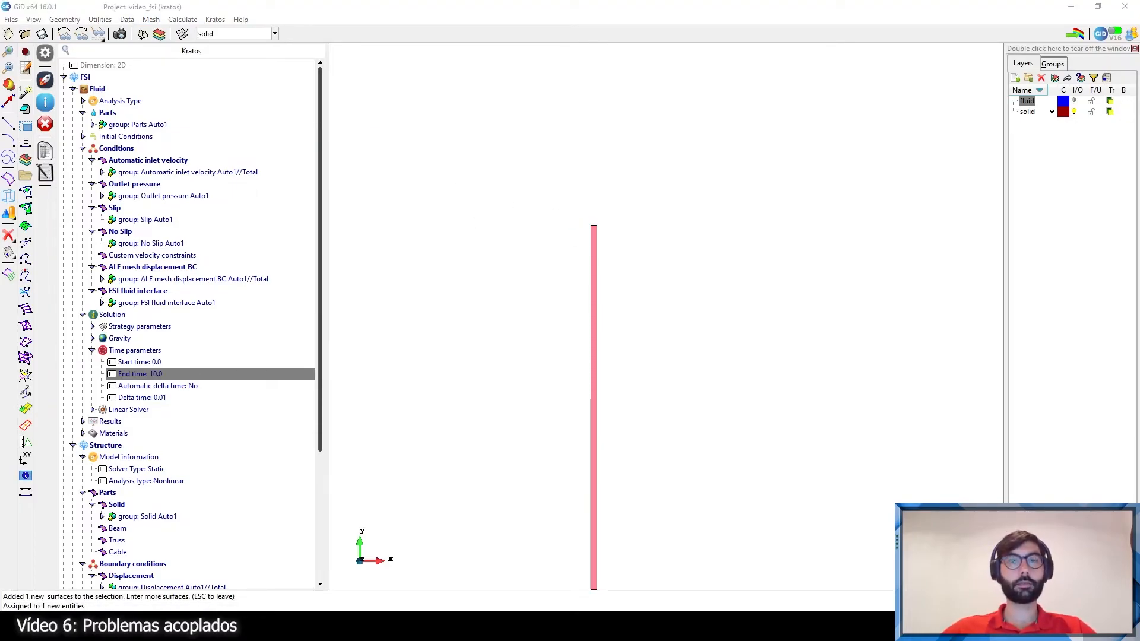
Step: Regenerate the mesh, view it and show the fluid layer again together with the solid
{"action": "left_click", "coordinate": [567, 288]}
{"action": "left_click", "coordinate": [597, 304]}
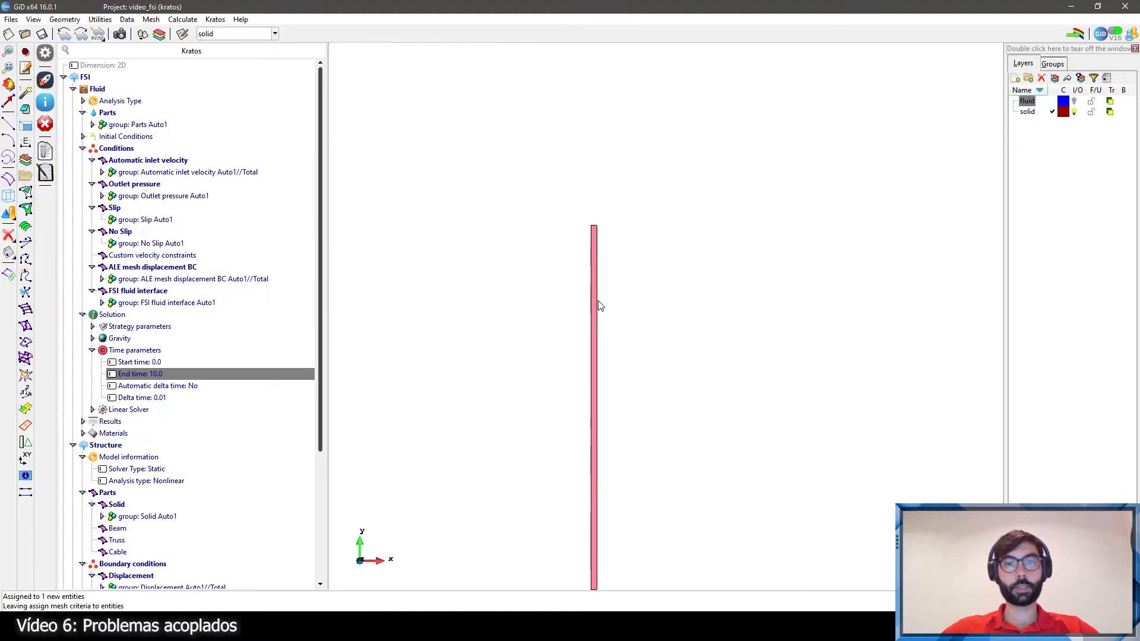
{"action": "left_click", "coordinate": [597, 447]}
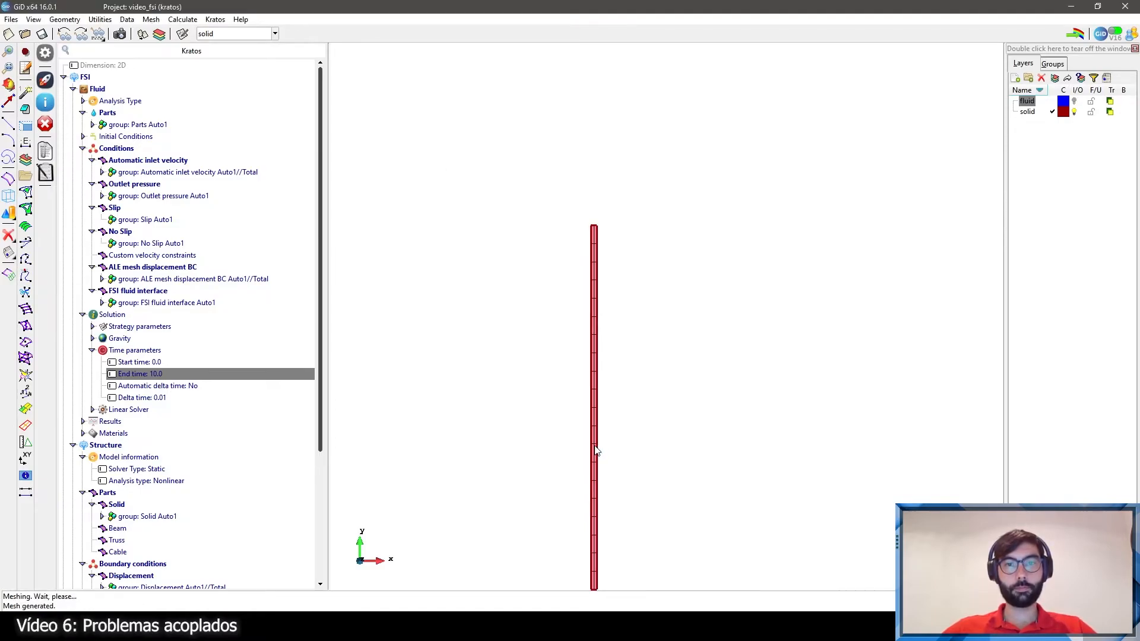
{"action": "left_click", "coordinate": [1074, 102]}
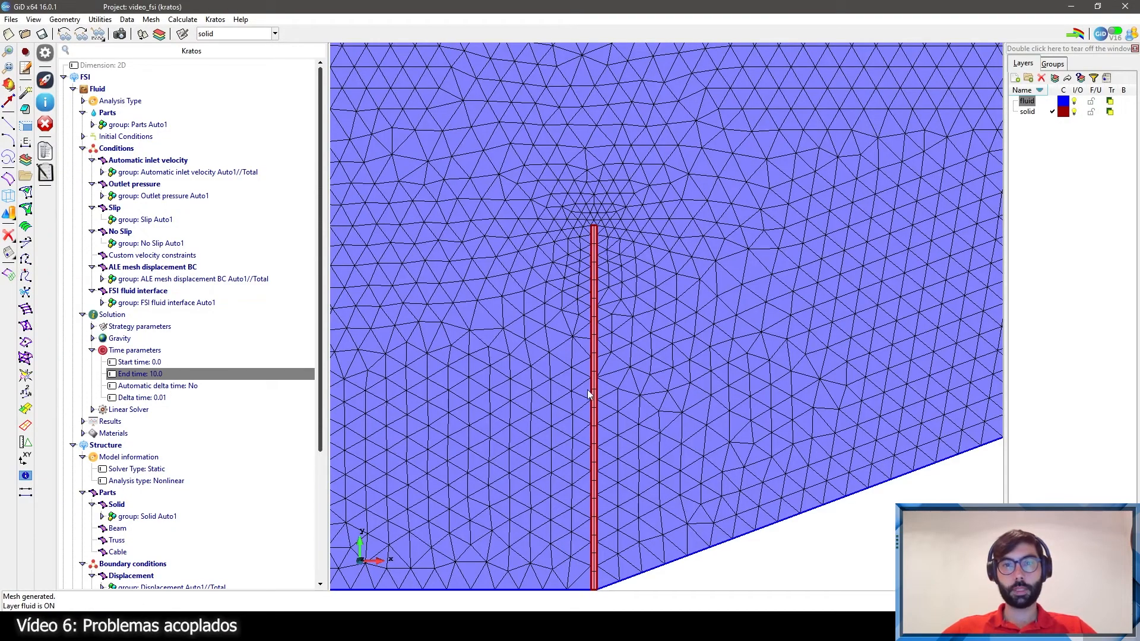
{"action": "scroll", "coordinate": [589, 394], "scroll_direction": "down", "scroll_amount": 5}
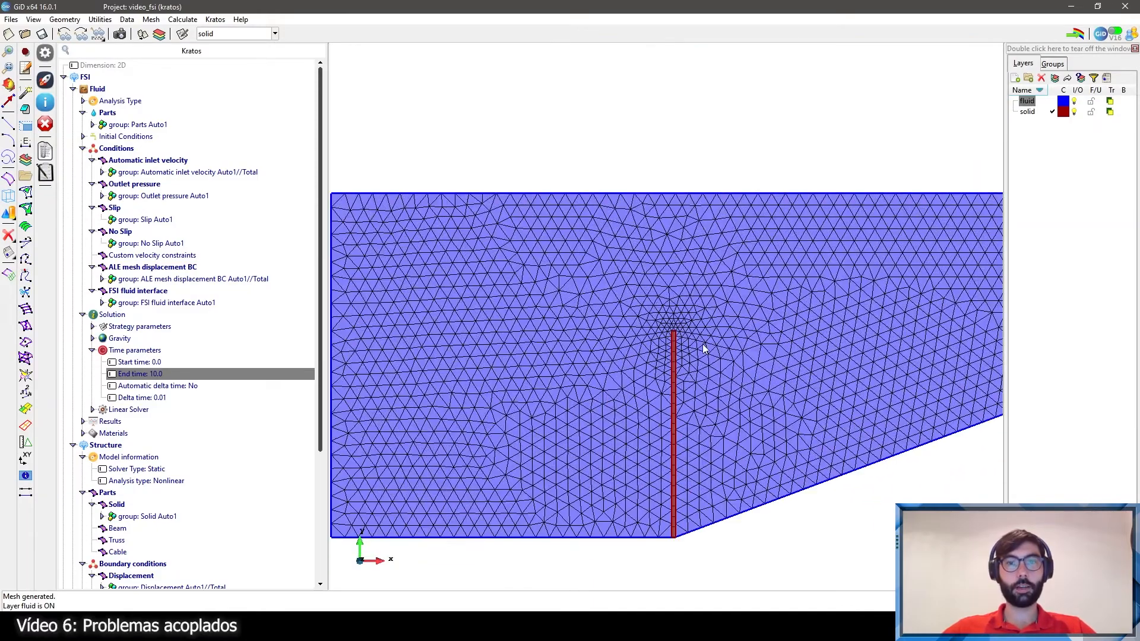
Step: Inspect the mesh around the flap and across the whole channel, and save the project
{"action": "scroll", "coordinate": [708, 347], "scroll_direction": "up", "scroll_amount": 10}
{"action": "scroll", "coordinate": [662, 297], "scroll_direction": "down", "scroll_amount": 5}
{"action": "scroll", "coordinate": [640, 255], "scroll_direction": "down", "scroll_amount": 6}
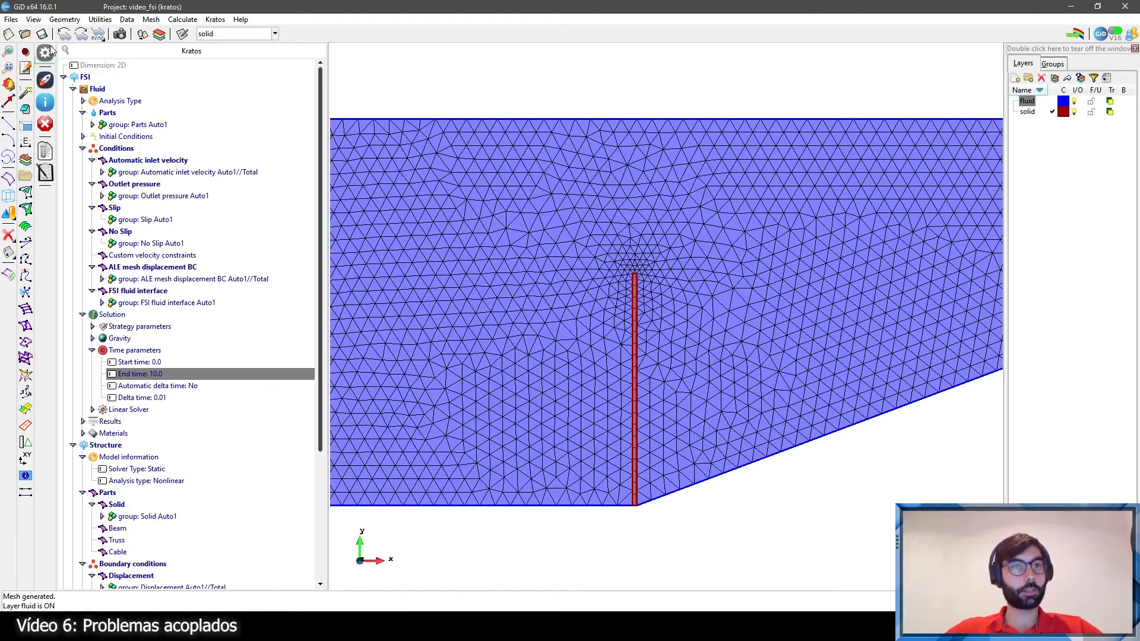
{"action": "scroll", "coordinate": [730, 256], "scroll_direction": "down", "scroll_amount": 6}
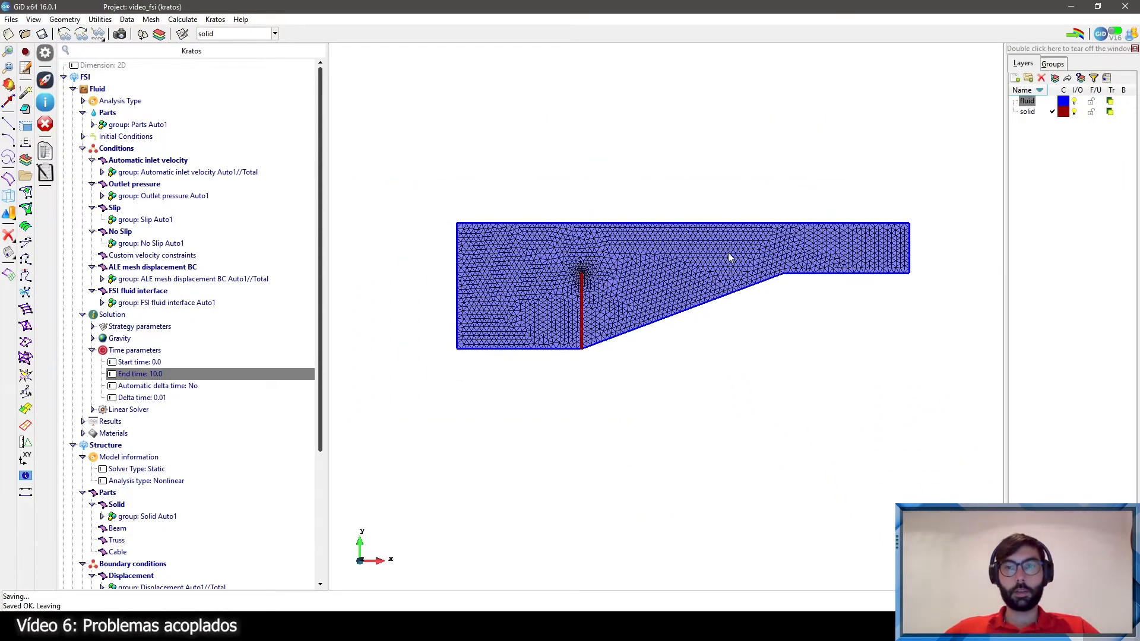
{"action": "scroll", "coordinate": [730, 257], "scroll_direction": "up", "scroll_amount": 1}
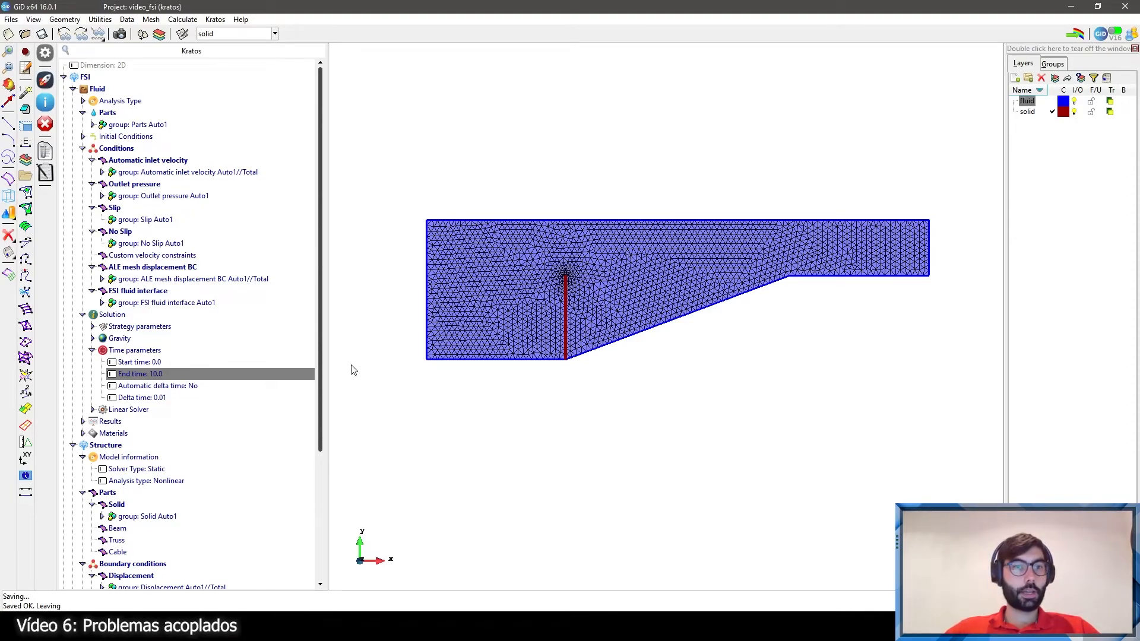
{"action": "left_click_drag", "start_coordinate": [320, 310], "coordinate": [319, 237]}
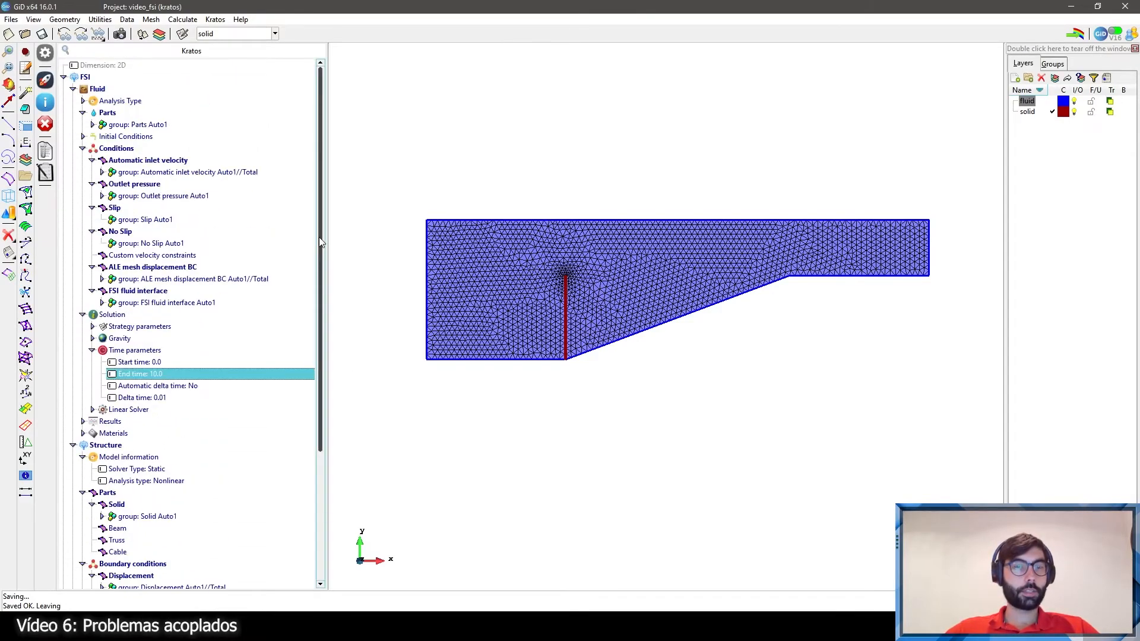
{"action": "left_click", "coordinate": [625, 204]}
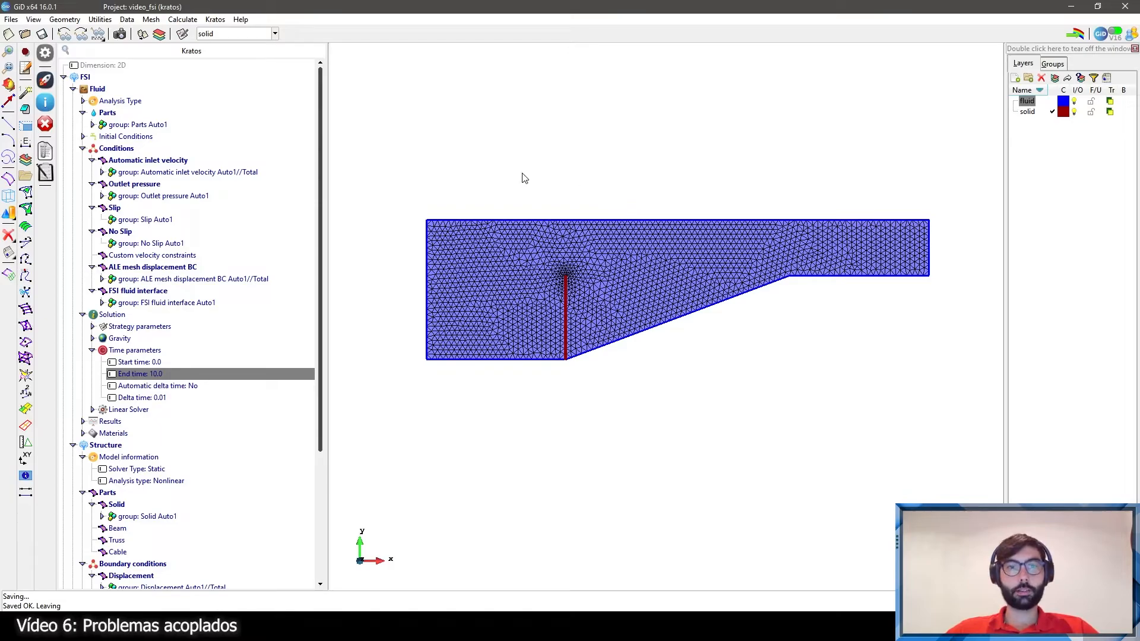
Step: Run the FSI calculation and follow the solver's process output in an enlarged log window
{"action": "left_click", "coordinate": [183, 19]}
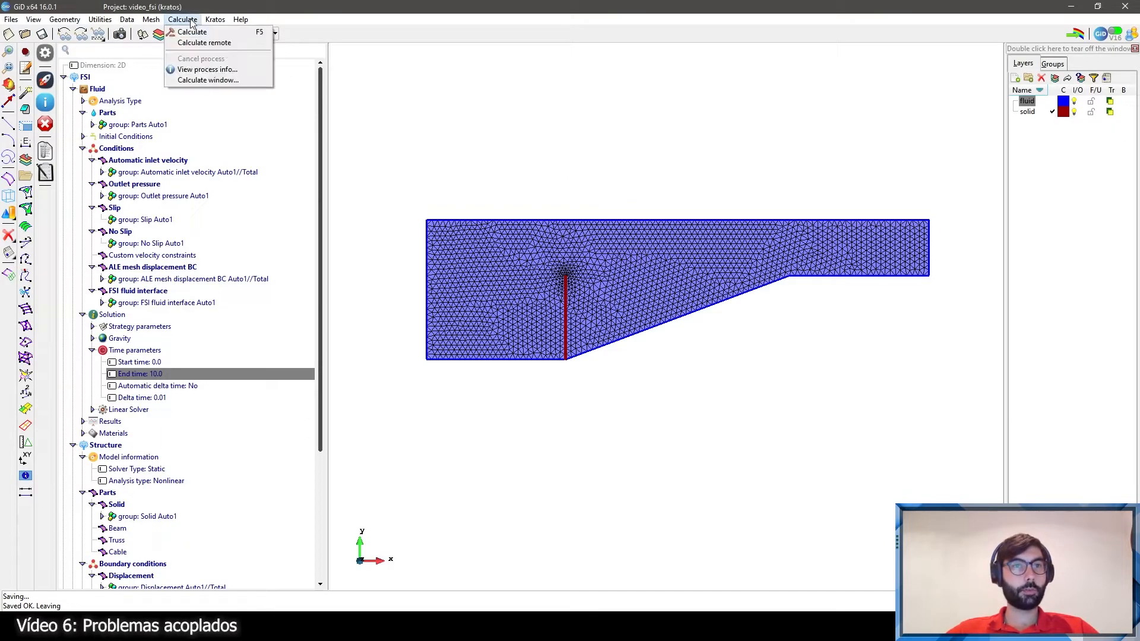
{"action": "left_click", "coordinate": [191, 29]}
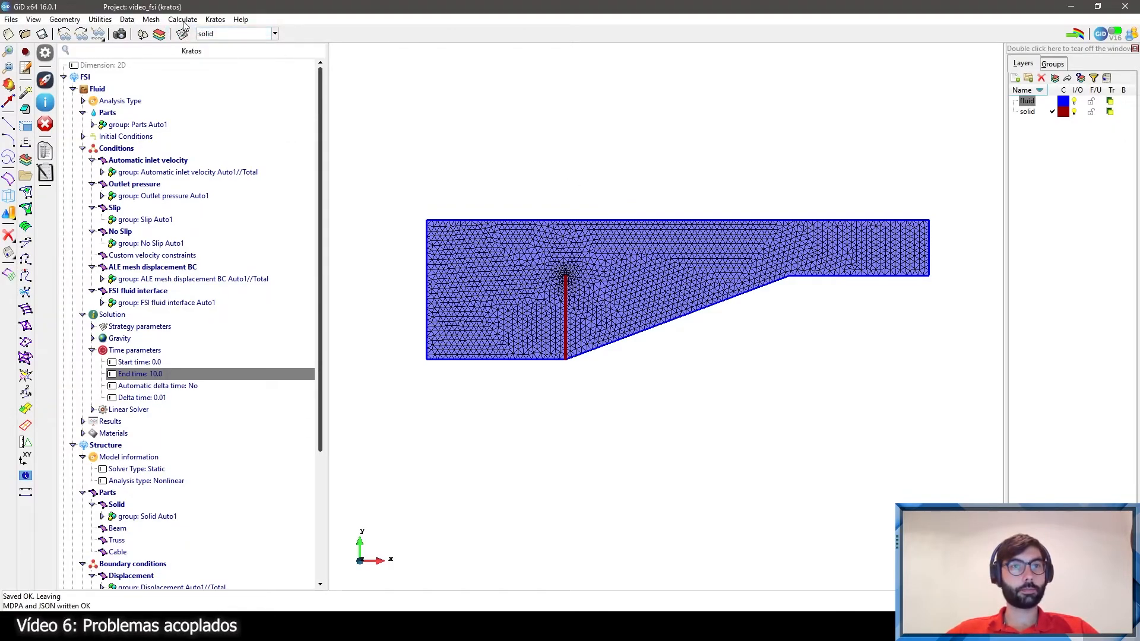
{"action": "left_click", "coordinate": [182, 19]}
{"action": "left_click", "coordinate": [196, 72]}
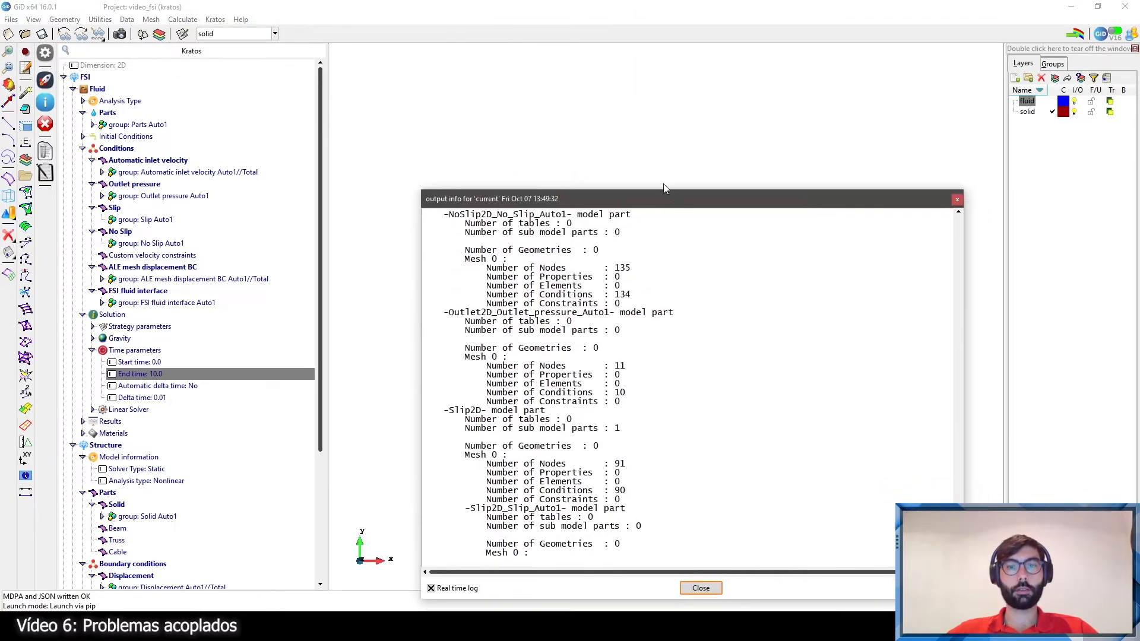
{"action": "left_click_drag", "start_coordinate": [861, 242], "coordinate": [958, 241]}
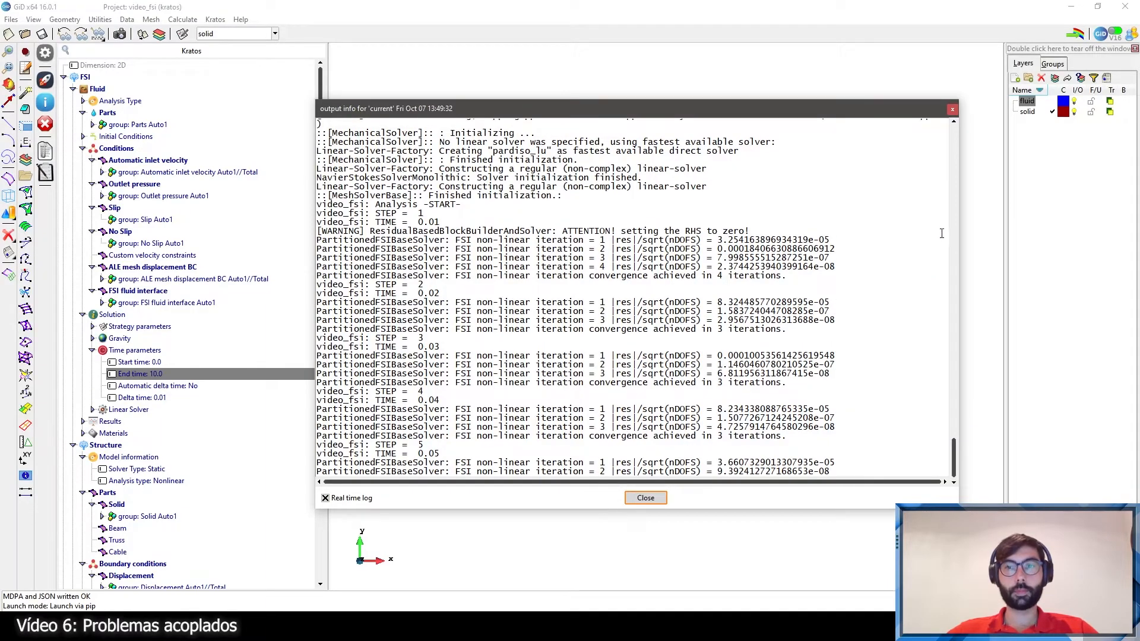
{"action": "left_click_drag", "start_coordinate": [952, 220], "coordinate": [903, 229]}
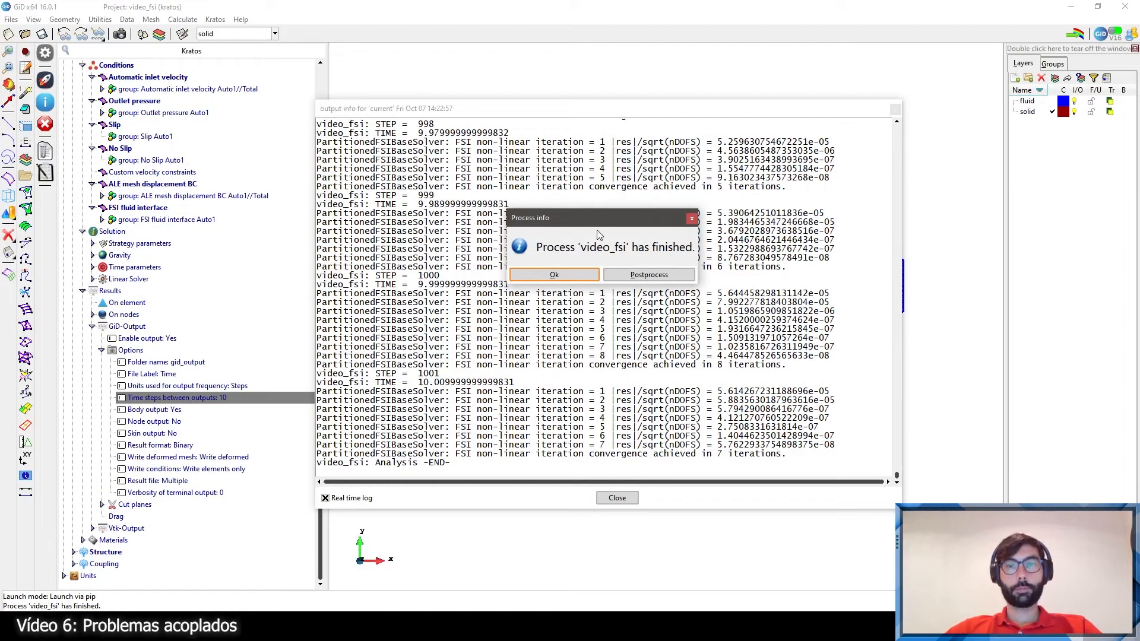
Step: Open the finished calculation in postprocess and display the contour fill of the velocity magnitude |VELOCITY|
{"action": "left_click", "coordinate": [637, 275]}
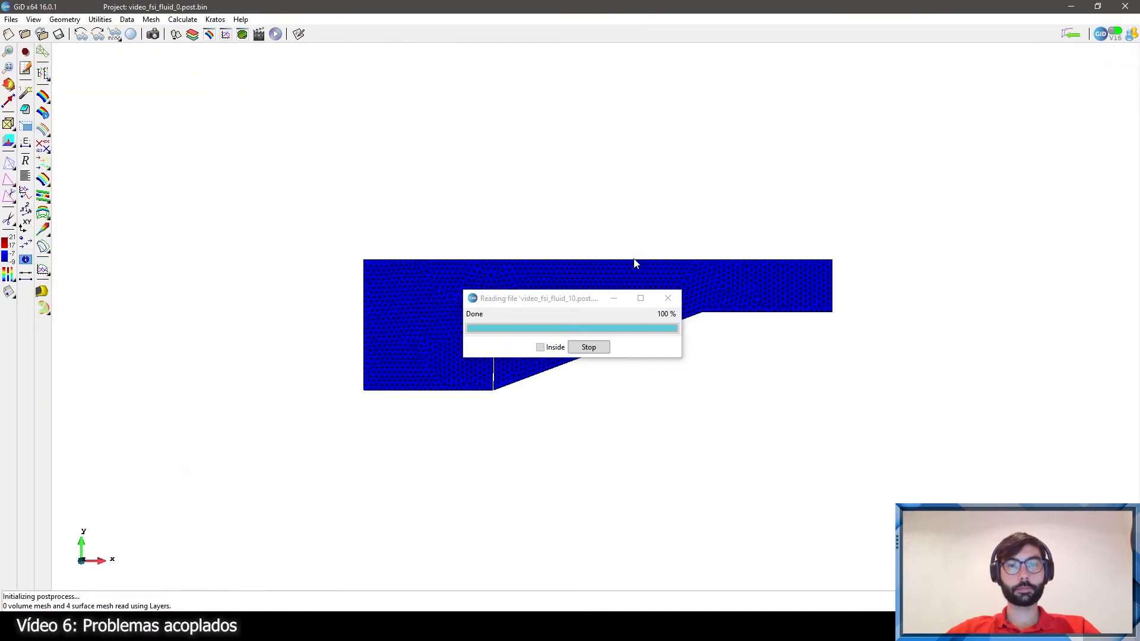
{"action": "scroll", "coordinate": [607, 419], "scroll_direction": "up", "scroll_amount": 1}
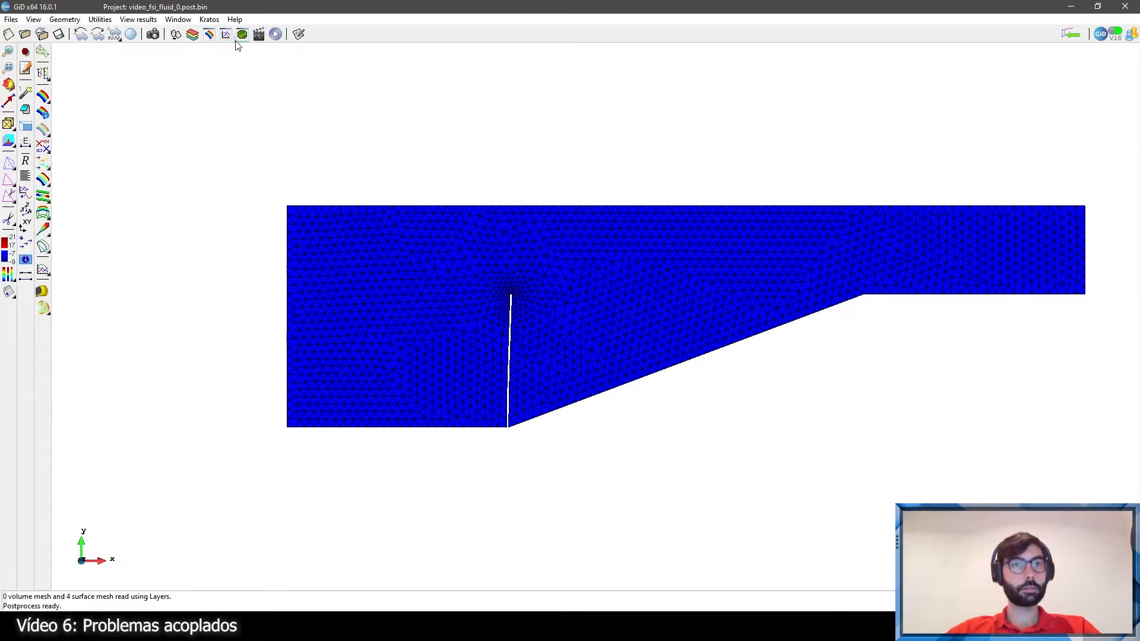
{"action": "left_click", "coordinate": [51, 98]}
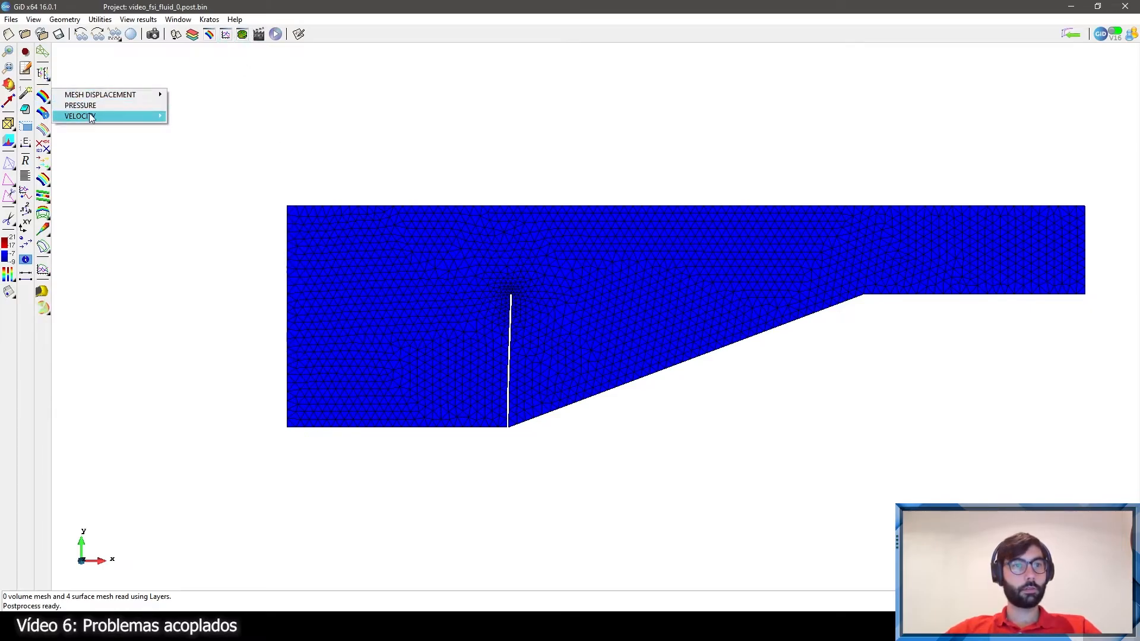
{"action": "mouse_move", "coordinate": [90, 112]}
{"action": "left_click", "coordinate": [195, 148]}
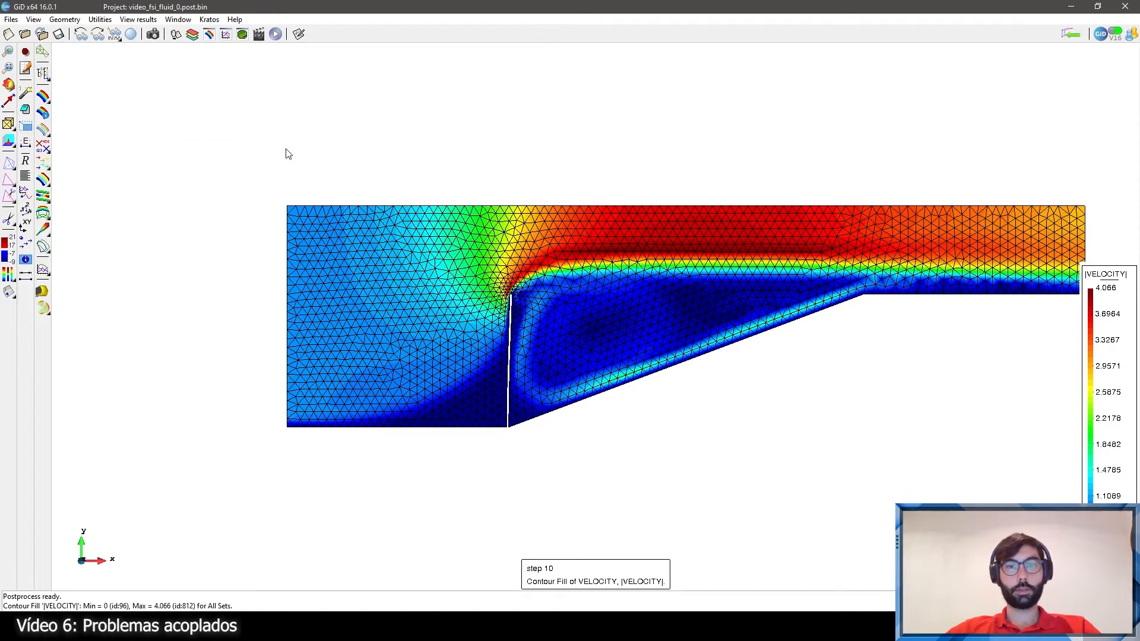
Step: Animate the velocity contour over all time steps, pausing and resuming playback to examine the flow around the flap
{"action": "left_click", "coordinate": [243, 37]}
{"action": "left_click_drag", "start_coordinate": [771, 115], "coordinate": [105, 93]}
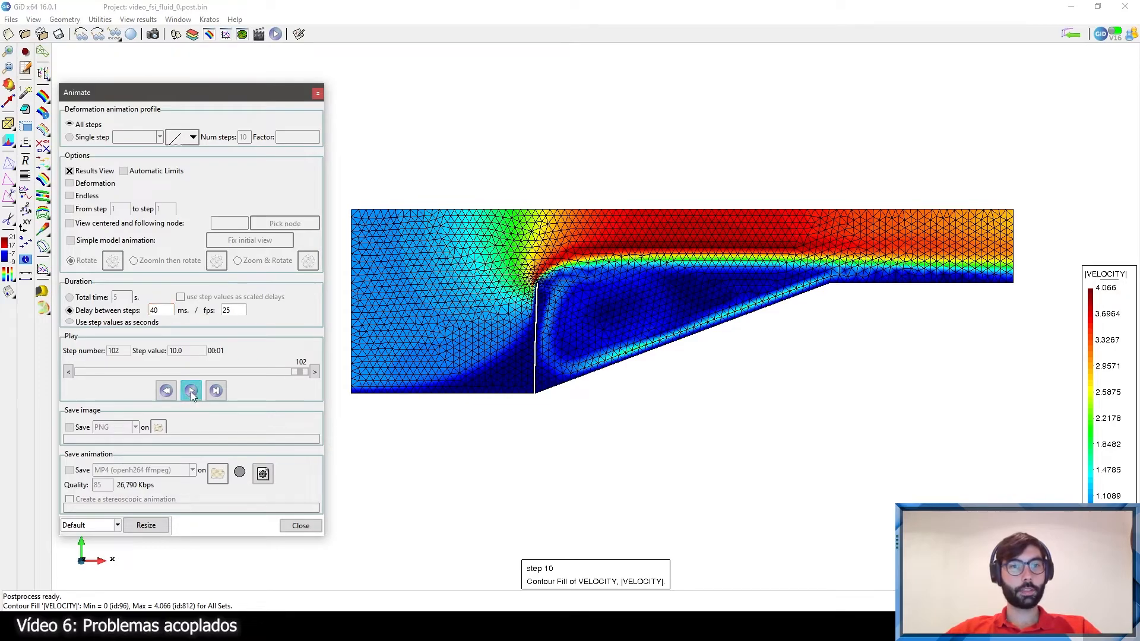
{"action": "left_click", "coordinate": [190, 391]}
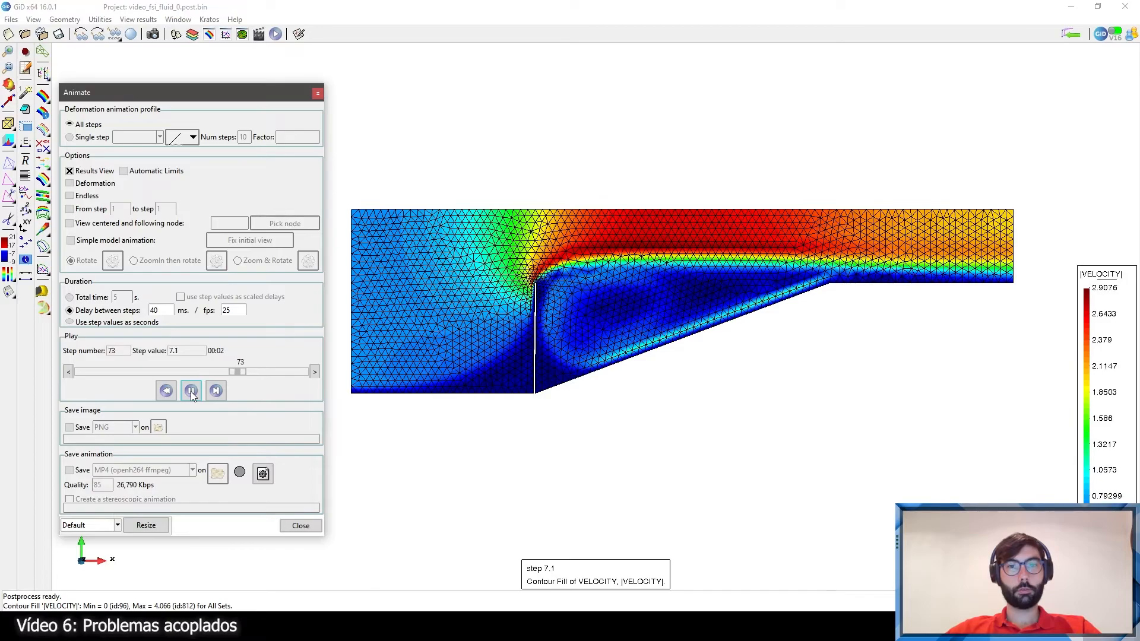
{"action": "left_click", "coordinate": [190, 391]}
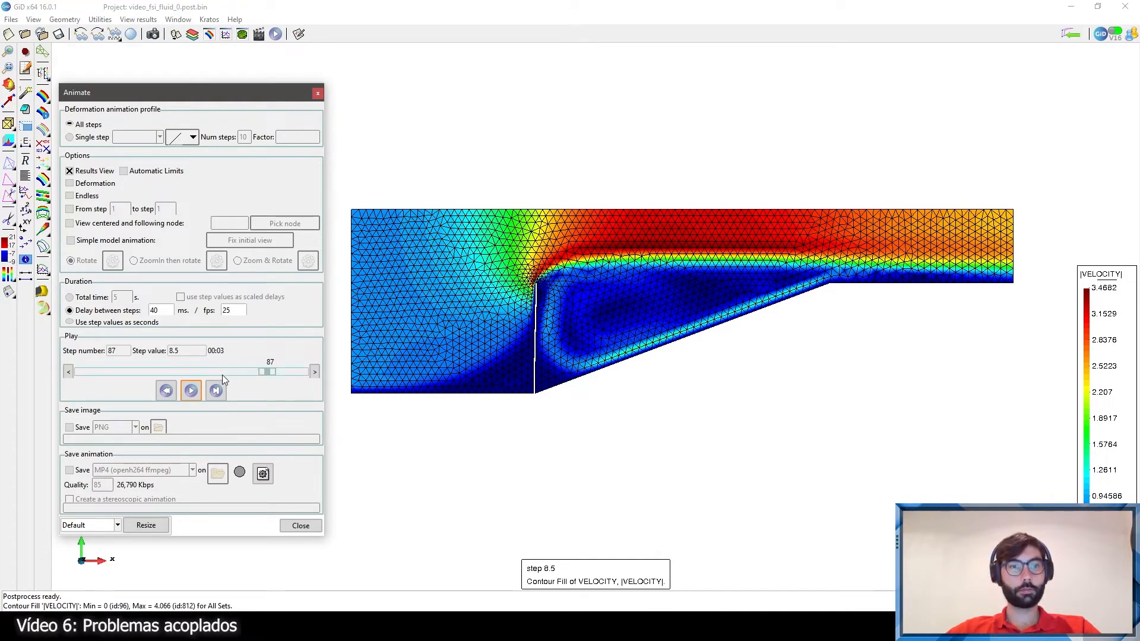
{"action": "left_click", "coordinate": [190, 391]}
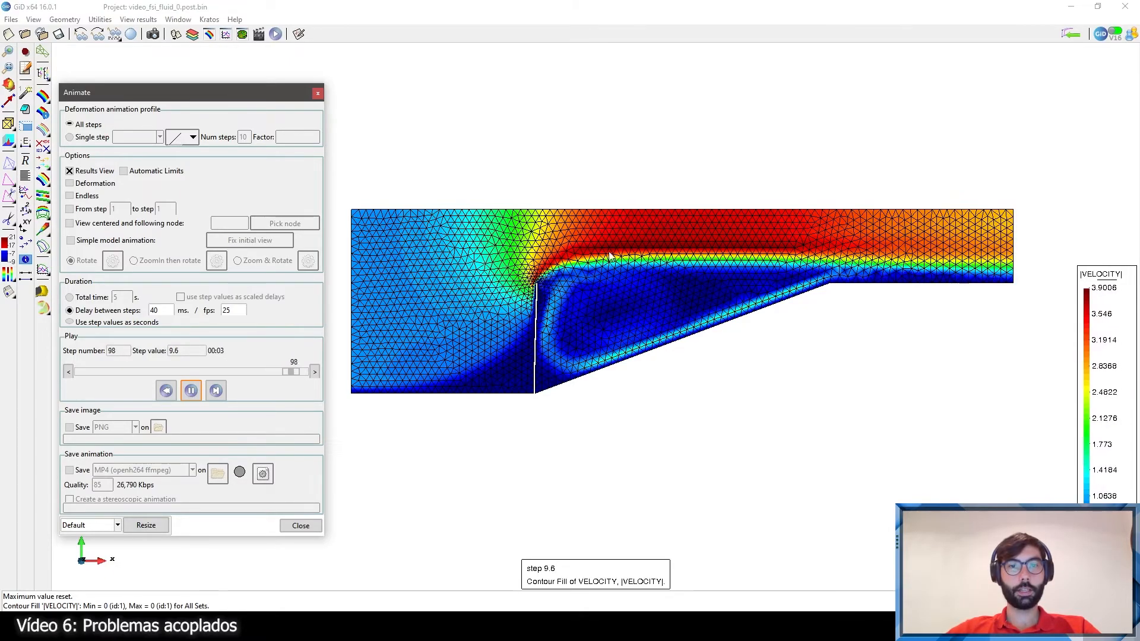
{"action": "mouse_move", "coordinate": [255, 95]}
{"action": "left_mouse_down"}
{"action": "mouse_move", "coordinate": [280, 91]}
{"action": "mouse_move", "coordinate": [255, 98]}
{"action": "left_mouse_up"}
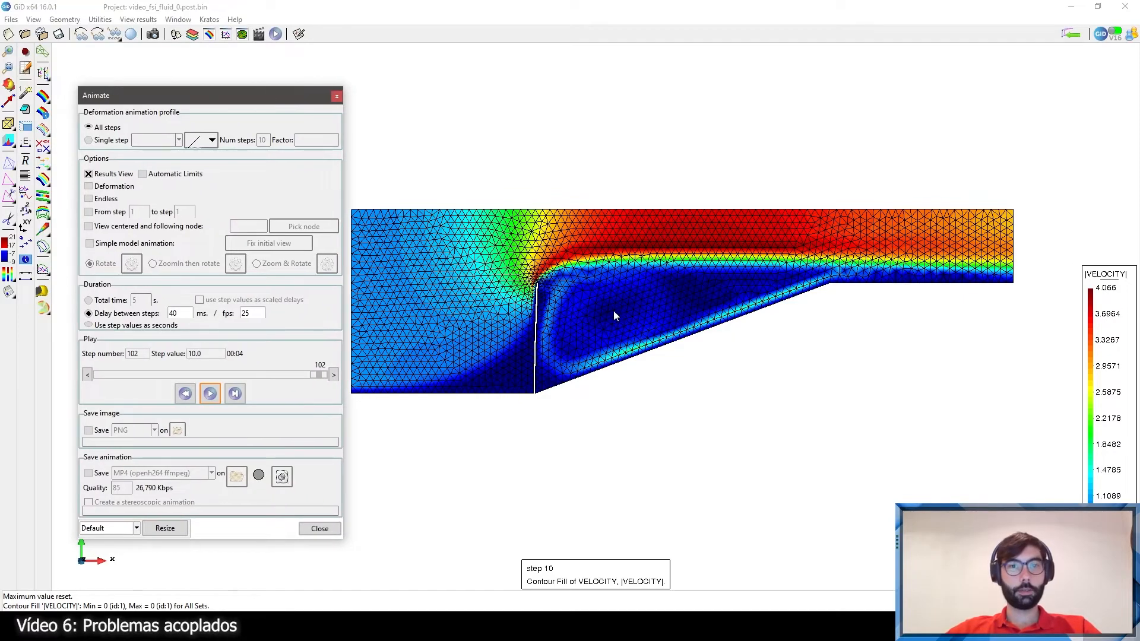
Step: Display the velocity field as |VELOCITY| vectors and animate them over all time steps
{"action": "left_click", "coordinate": [45, 153]}
{"action": "left_click", "coordinate": [70, 173]}
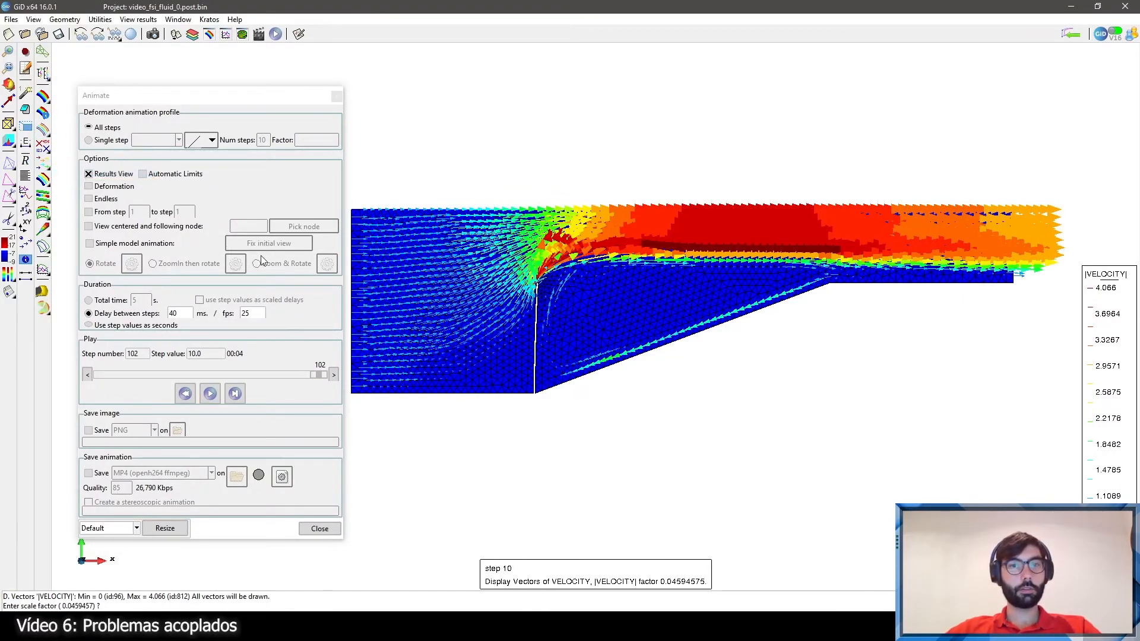
{"action": "left_click", "coordinate": [209, 394]}
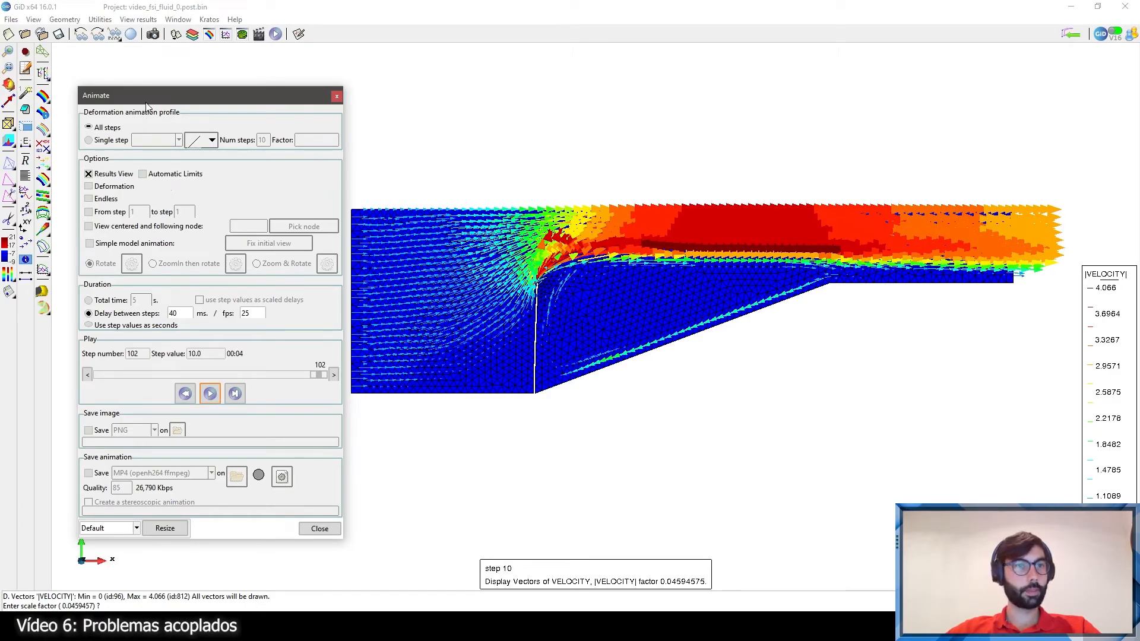
Step: Display the contour fill of PRESSURE and animate it over all time steps
{"action": "left_click_drag", "start_coordinate": [147, 105], "coordinate": [138, 83]}
{"action": "left_click", "coordinate": [43, 96]}
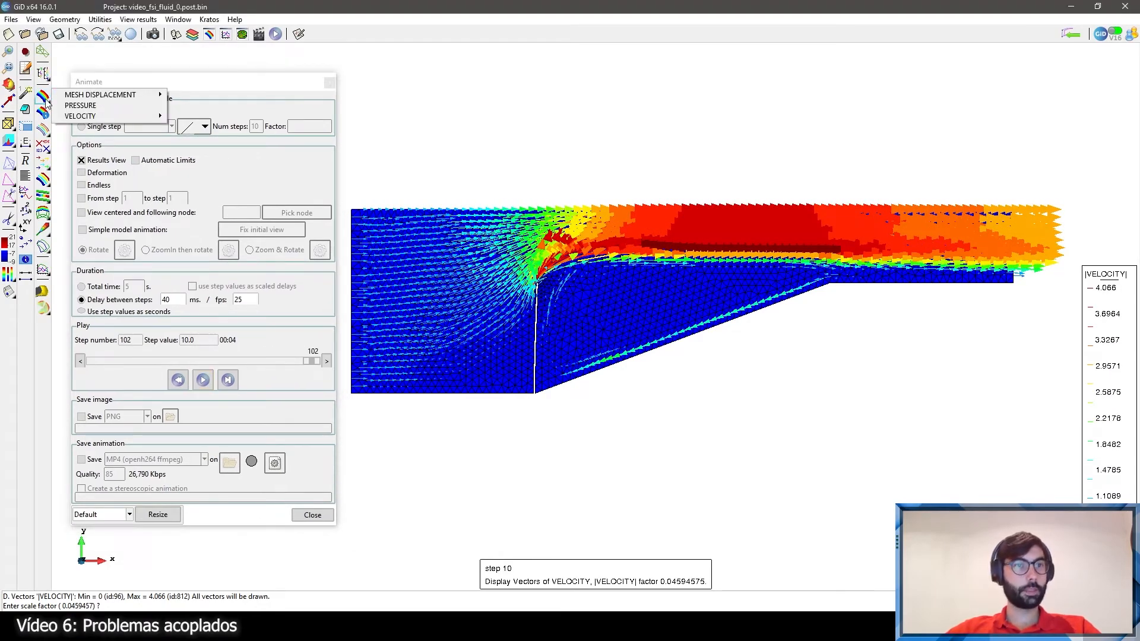
{"action": "left_click", "coordinate": [83, 105]}
{"action": "left_click", "coordinate": [203, 379]}
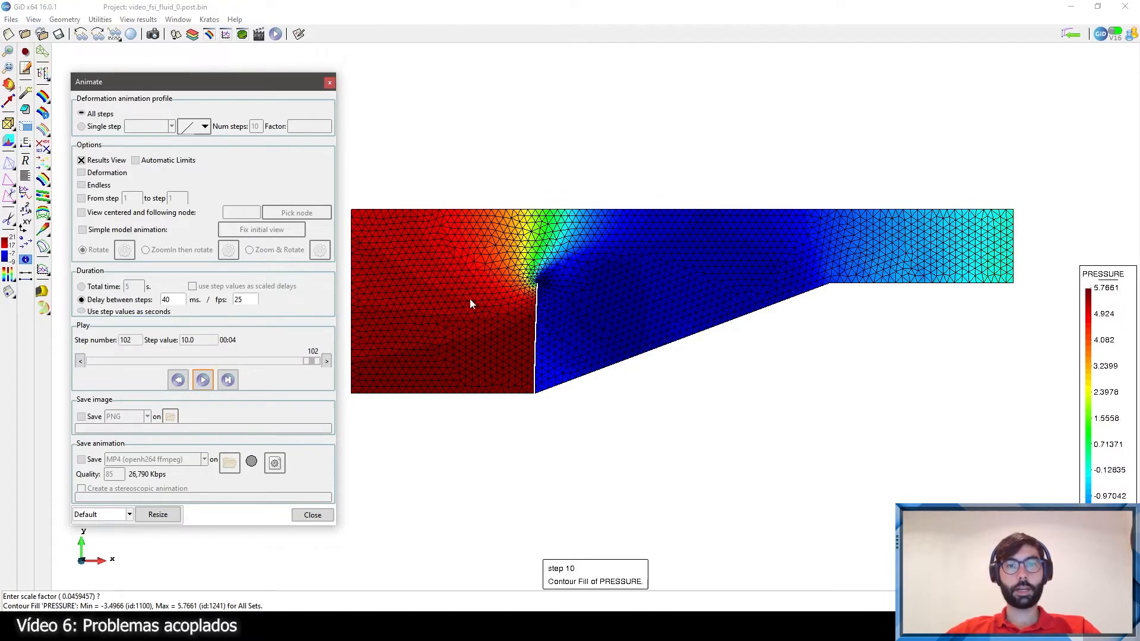
Step: Rewind the pressure animation to step 1 and replay it in a close-up of the flap
{"action": "scroll", "coordinate": [547, 415], "scroll_direction": "up", "scroll_amount": 6}
{"action": "scroll", "coordinate": [714, 441], "scroll_direction": "up", "scroll_amount": 1}
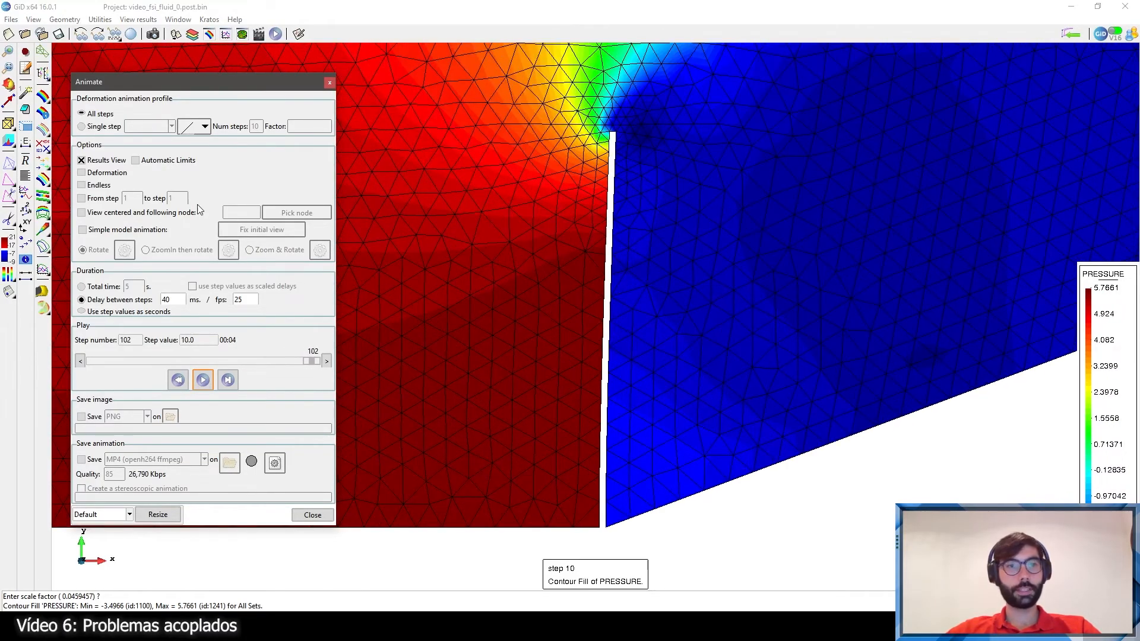
{"action": "left_click_drag", "start_coordinate": [312, 361], "coordinate": [90, 356]}
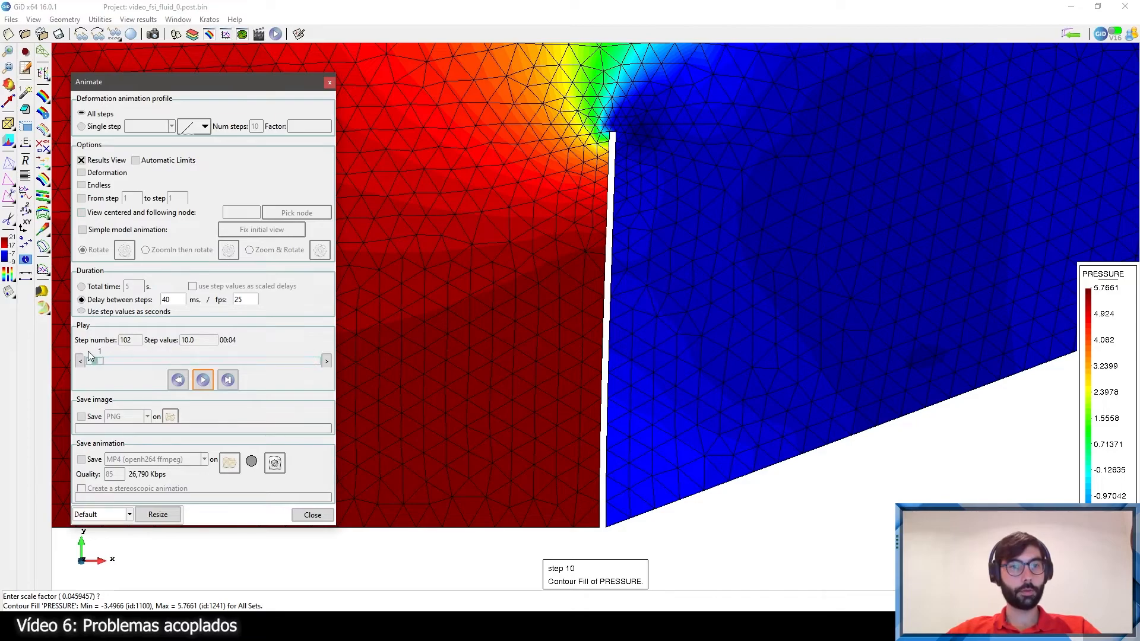
{"action": "left_click", "coordinate": [202, 379]}
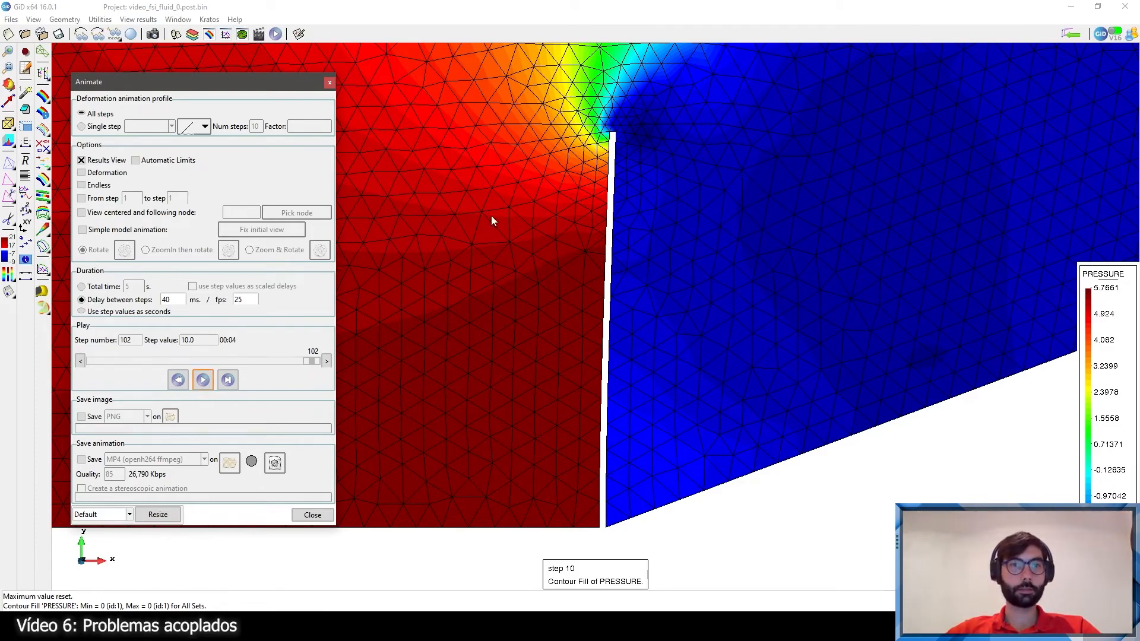
{"action": "scroll", "coordinate": [499, 231], "scroll_direction": "down", "scroll_amount": 3}
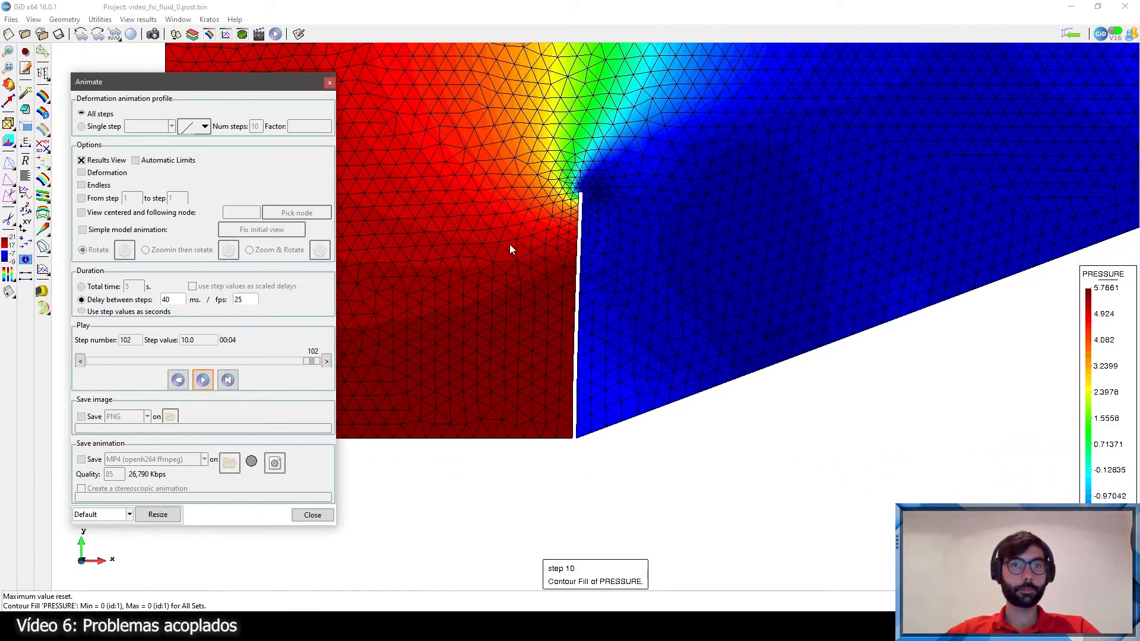
Step: Plot the PRESSURE evolution over time at an existing mesh node just downstream of the flap tip, and close the graph after viewing
{"action": "left_click", "coordinate": [43, 270]}
{"action": "mouse_move", "coordinate": [62, 272]}
{"action": "left_click", "coordinate": [114, 277]}
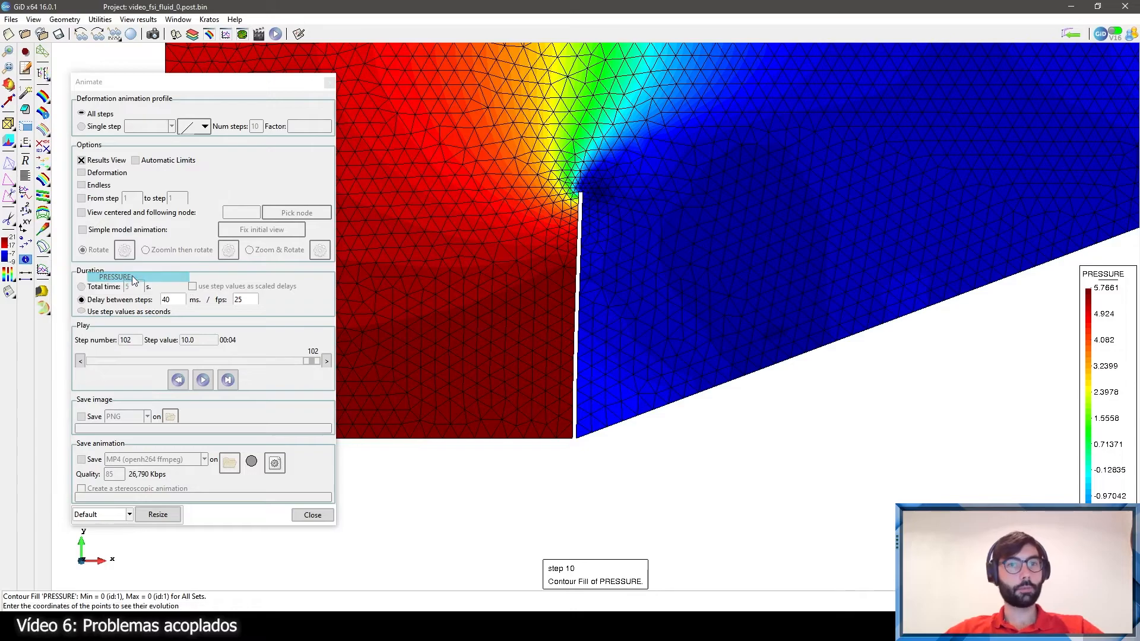
{"action": "left_click", "coordinate": [646, 188]}
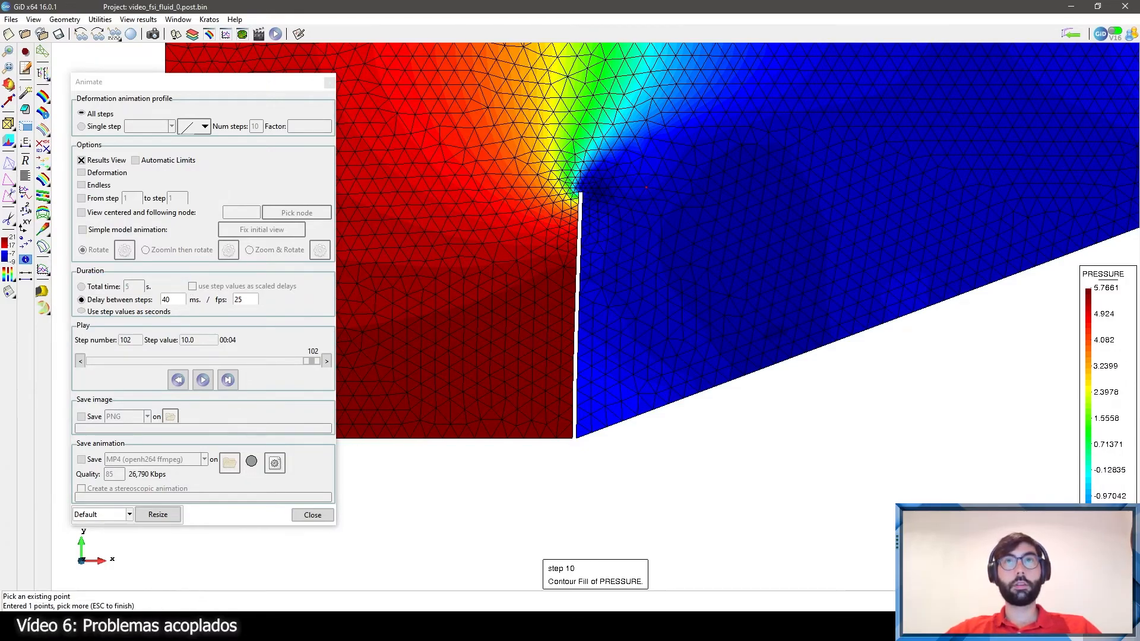
{"action": "key", "text": "Escape"}
{"action": "left_click_drag", "start_coordinate": [596, 0], "coordinate": [678, 119]}
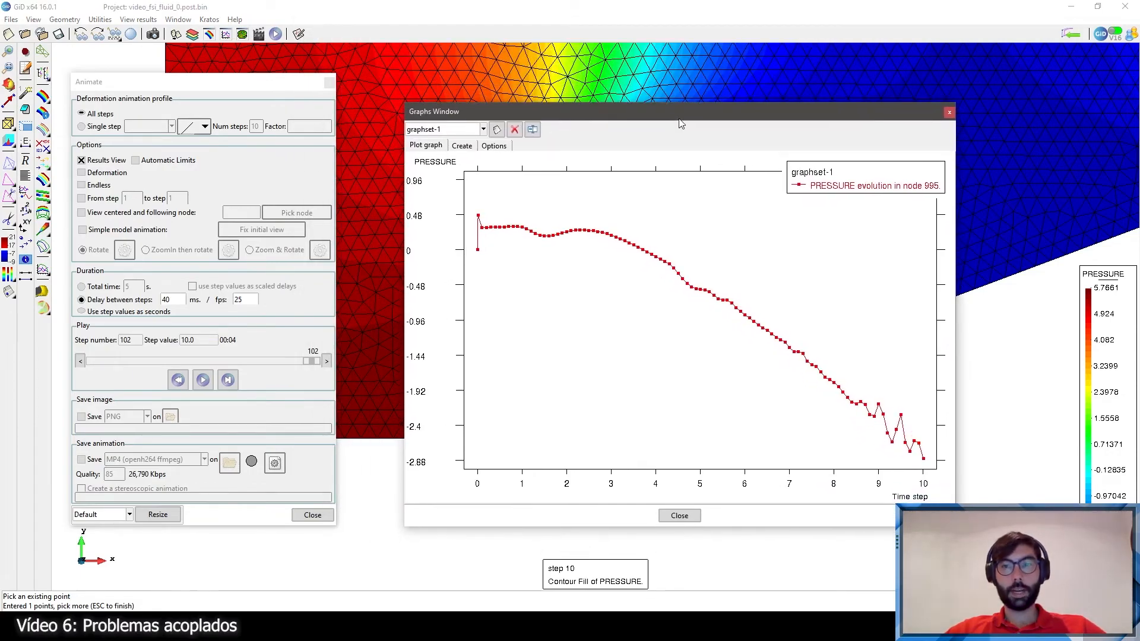
{"action": "left_click", "coordinate": [949, 113]}
Step: Add a |VELOCITY| evolution graph at a free point farther downstream of the flap, about (0.835, 0.345), and close the graph after viewing
{"action": "left_click", "coordinate": [43, 270]}
{"action": "mouse_move", "coordinate": [61, 269]}
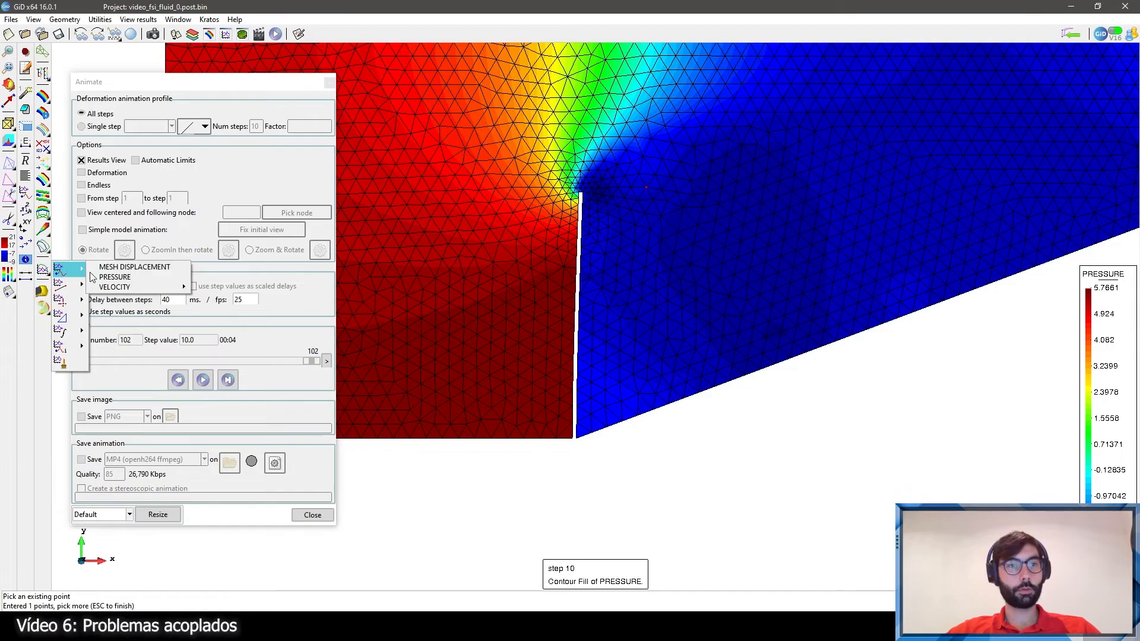
{"action": "mouse_move", "coordinate": [137, 287]}
{"action": "left_click", "coordinate": [220, 317]}
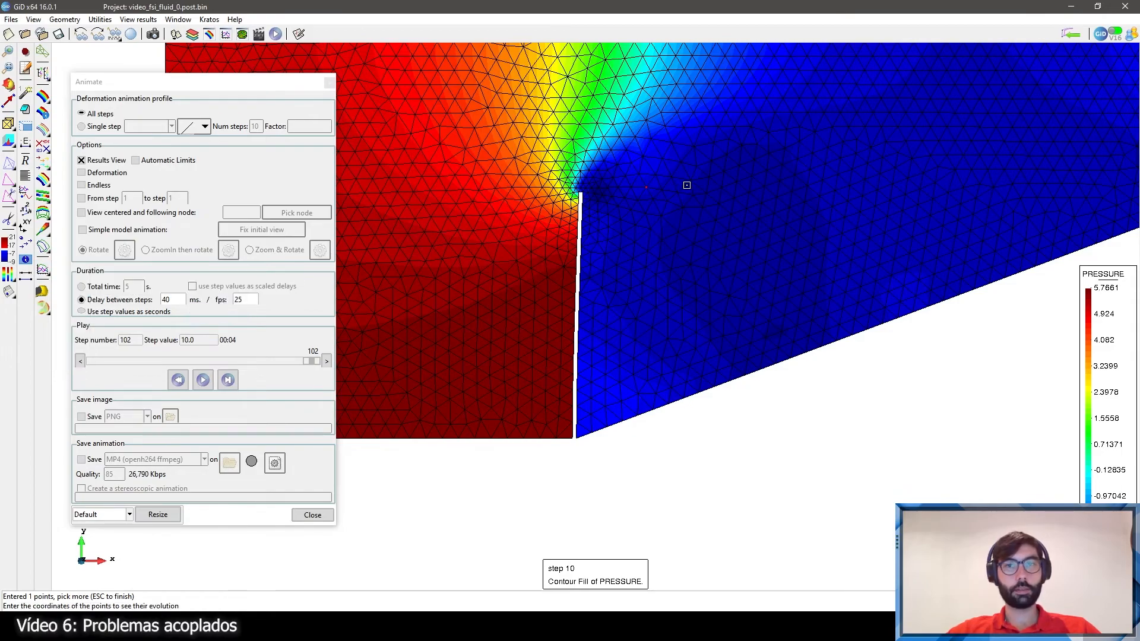
{"action": "key", "text": "ctrl+a"}
{"action": "left_click", "coordinate": [853, 155]}
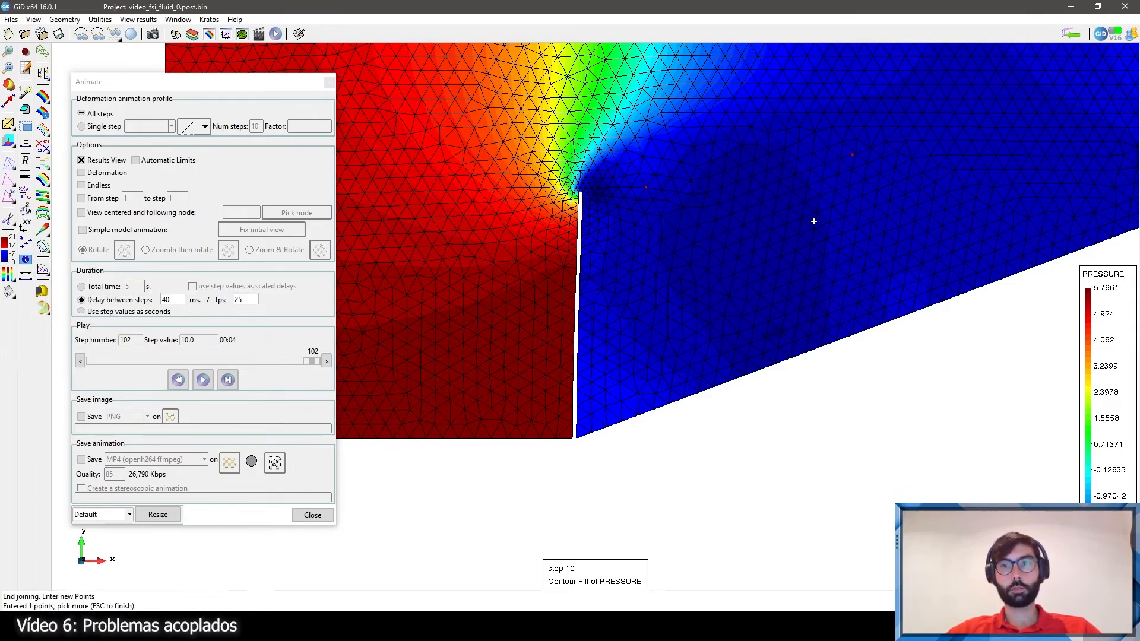
{"action": "key", "text": "Escape"}
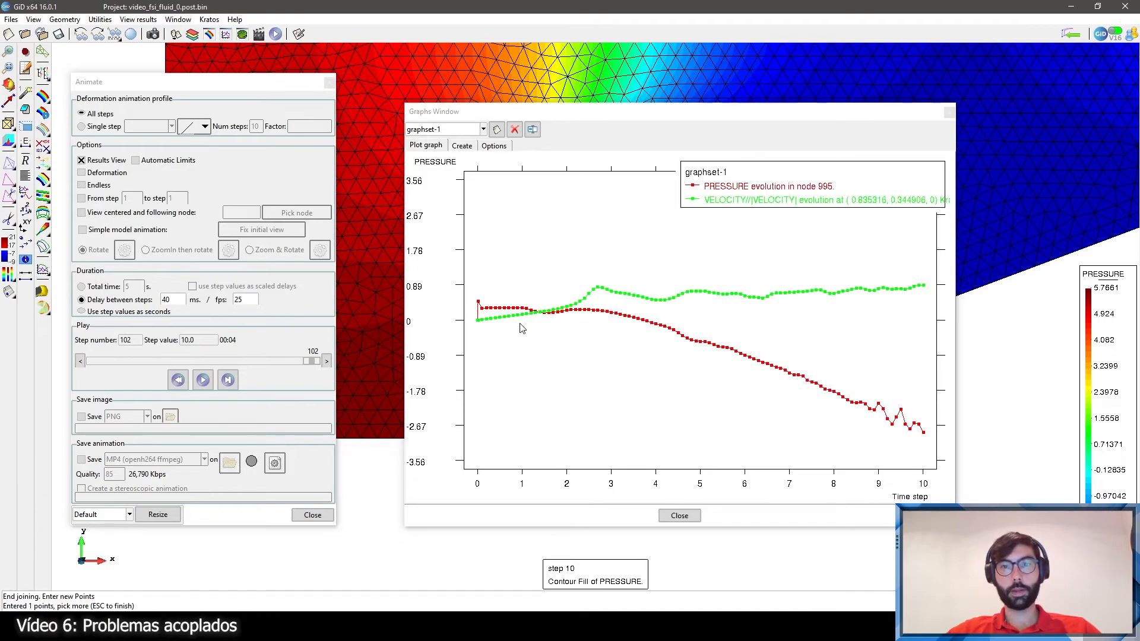
{"action": "left_click", "coordinate": [948, 112]}
Step: Close the animation settings and examine the pressure contour across the whole channel
{"action": "scroll", "coordinate": [603, 307], "scroll_direction": "down", "scroll_amount": 5}
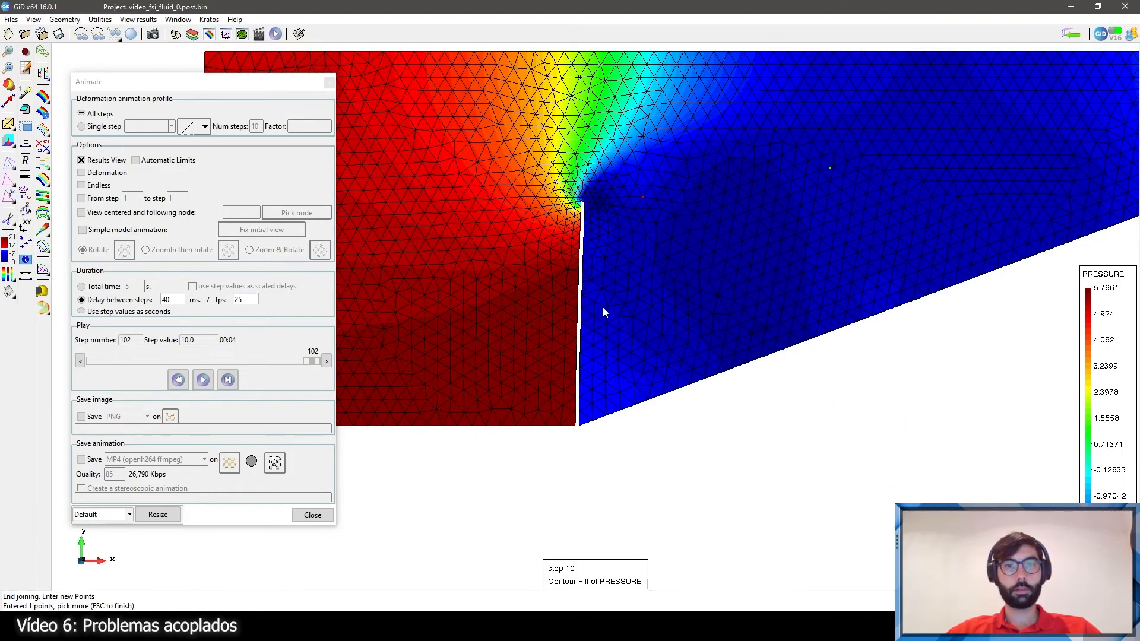
{"action": "scroll", "coordinate": [695, 314], "scroll_direction": "up", "scroll_amount": 2}
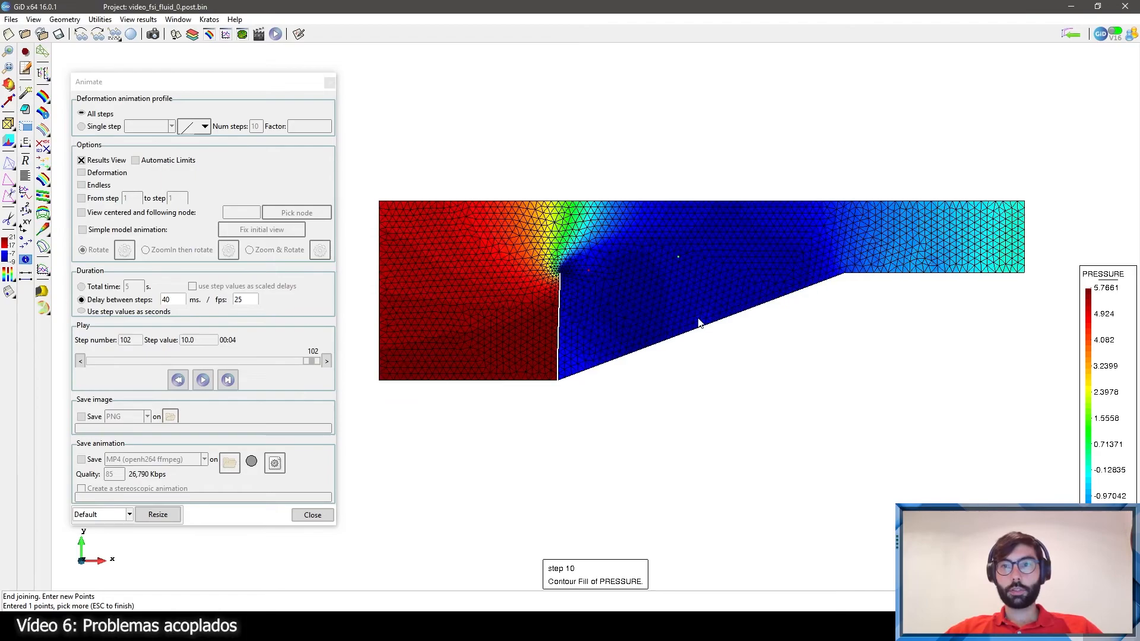
{"action": "left_click", "coordinate": [330, 83]}
{"action": "scroll", "coordinate": [380, 279], "scroll_direction": "down", "scroll_amount": 1}
{"action": "scroll", "coordinate": [679, 232], "scroll_direction": "up", "scroll_amount": 2}
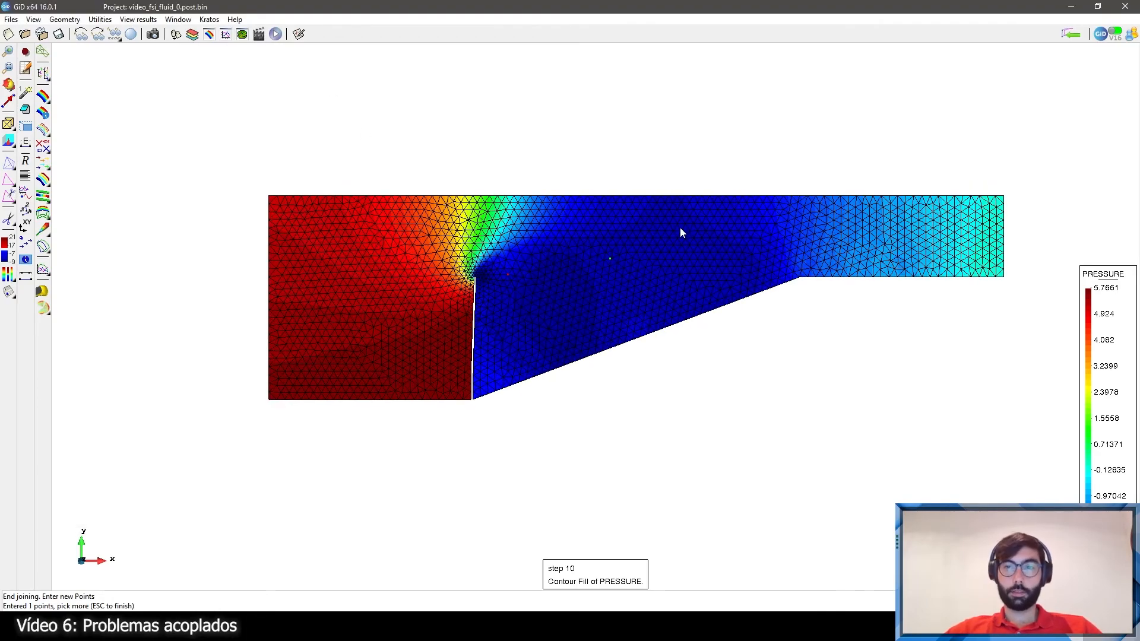
{"action": "scroll", "coordinate": [604, 280], "scroll_direction": "up", "scroll_amount": 2}
{"action": "scroll", "coordinate": [607, 248], "scroll_direction": "down", "scroll_amount": 1}
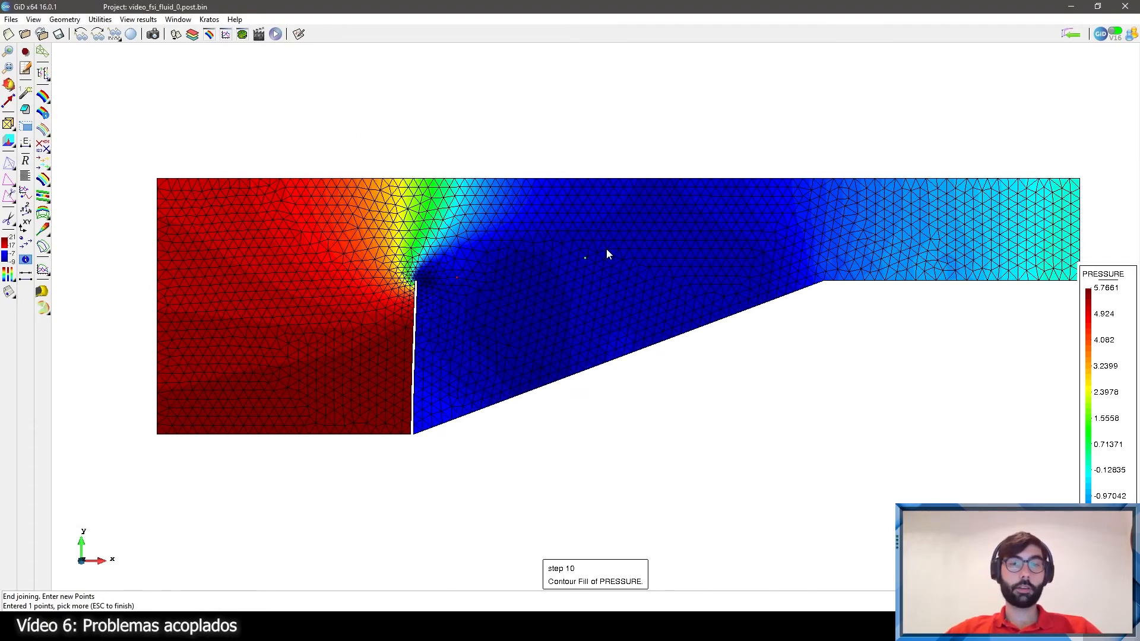
{"action": "scroll", "coordinate": [597, 248], "scroll_direction": "down", "scroll_amount": 1}
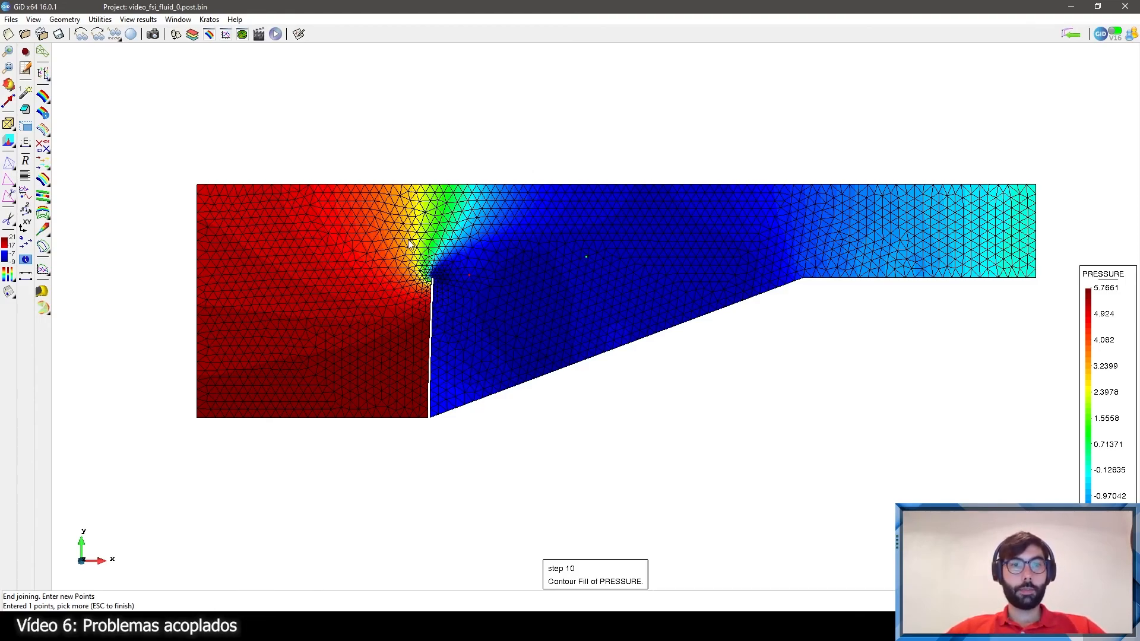
{"action": "scroll", "coordinate": [409, 244], "scroll_direction": "down", "scroll_amount": 1}
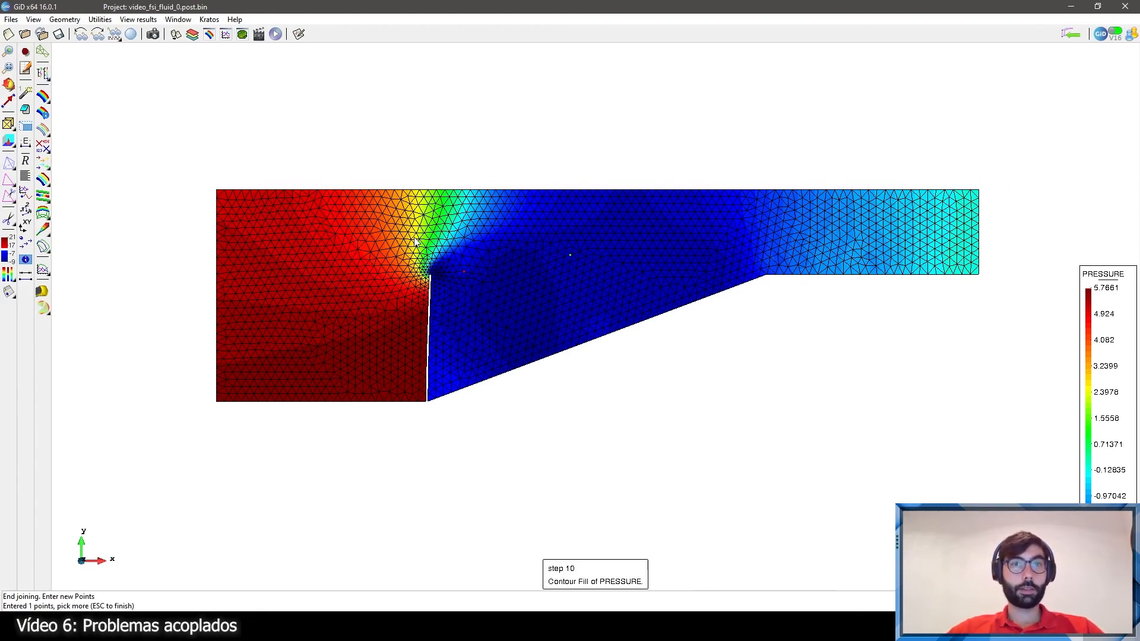